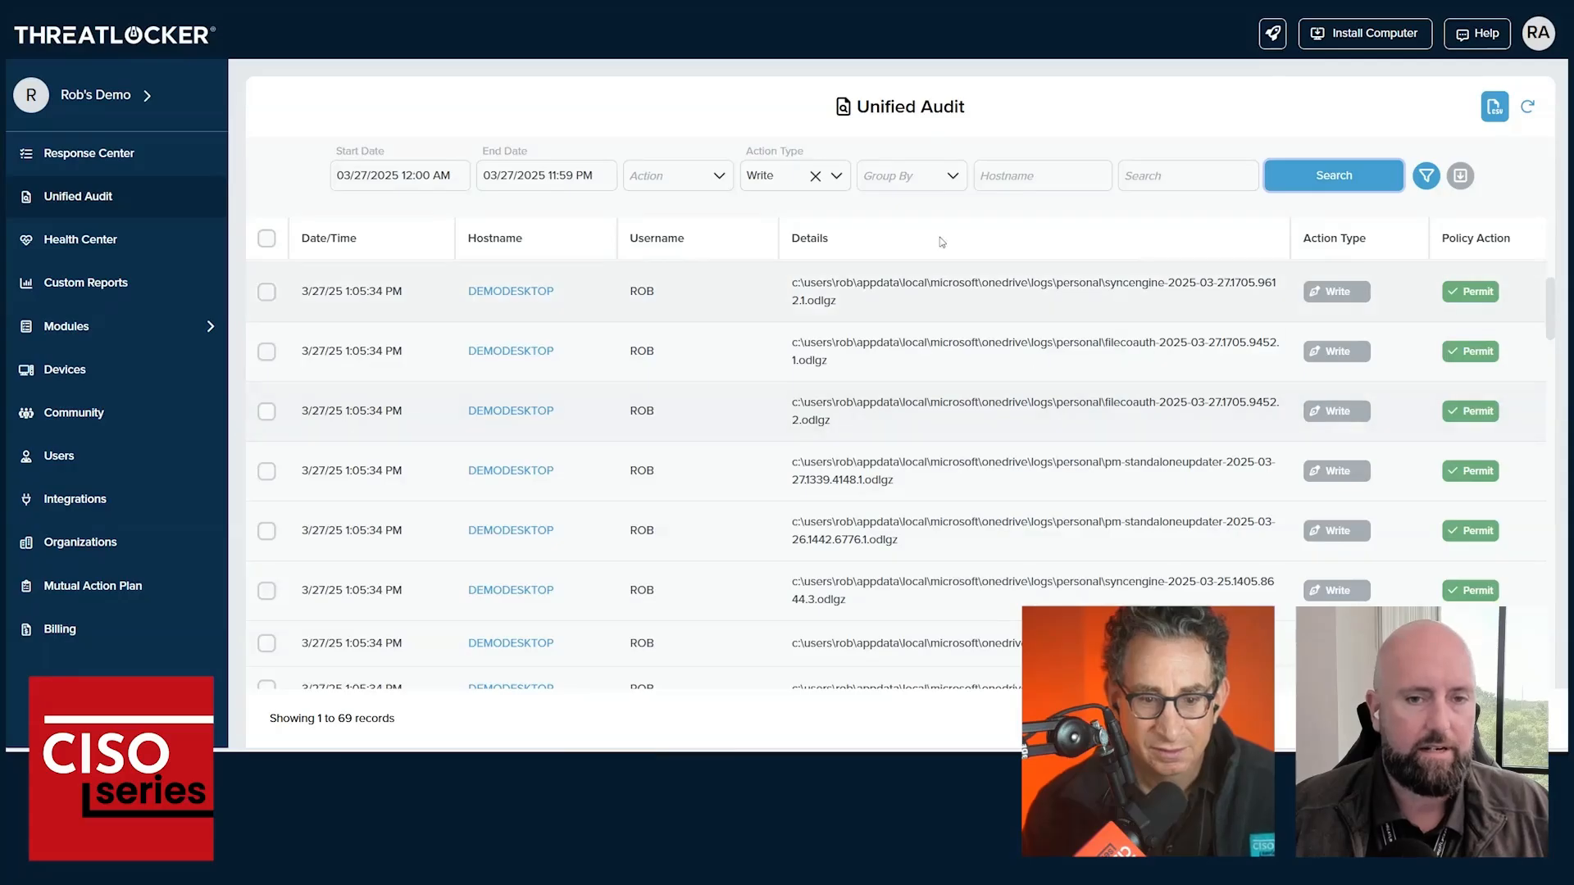
Clear the Write action type filter, switch to the demo desktop and show its drives in File Explorer
{"action": "left_click", "coordinate": [816, 178]}
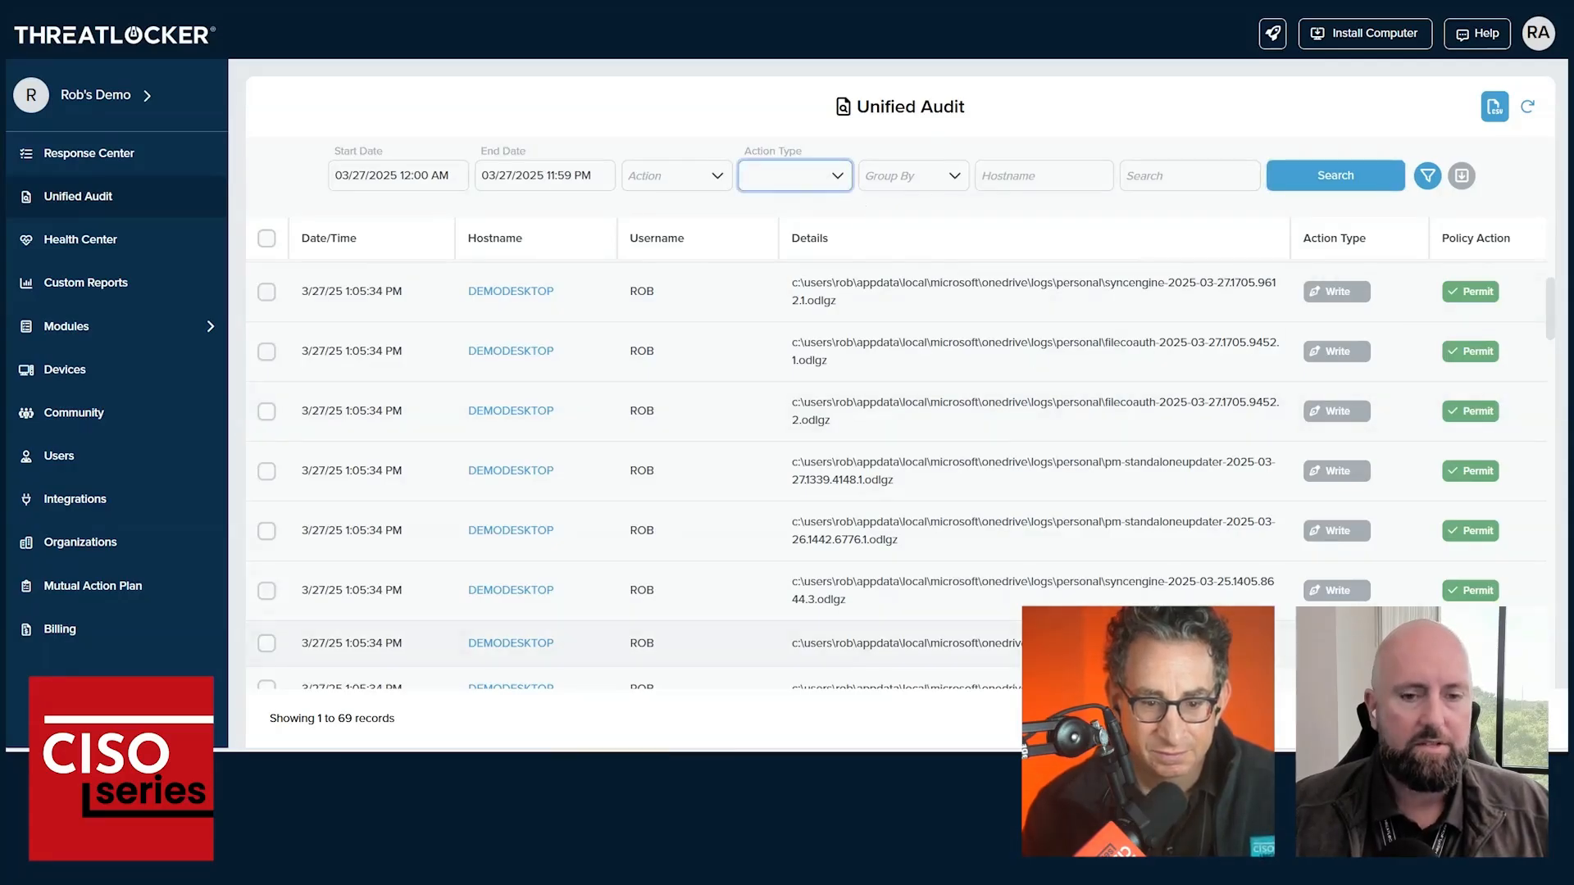
{"action": "left_click", "coordinate": [1050, 774]}
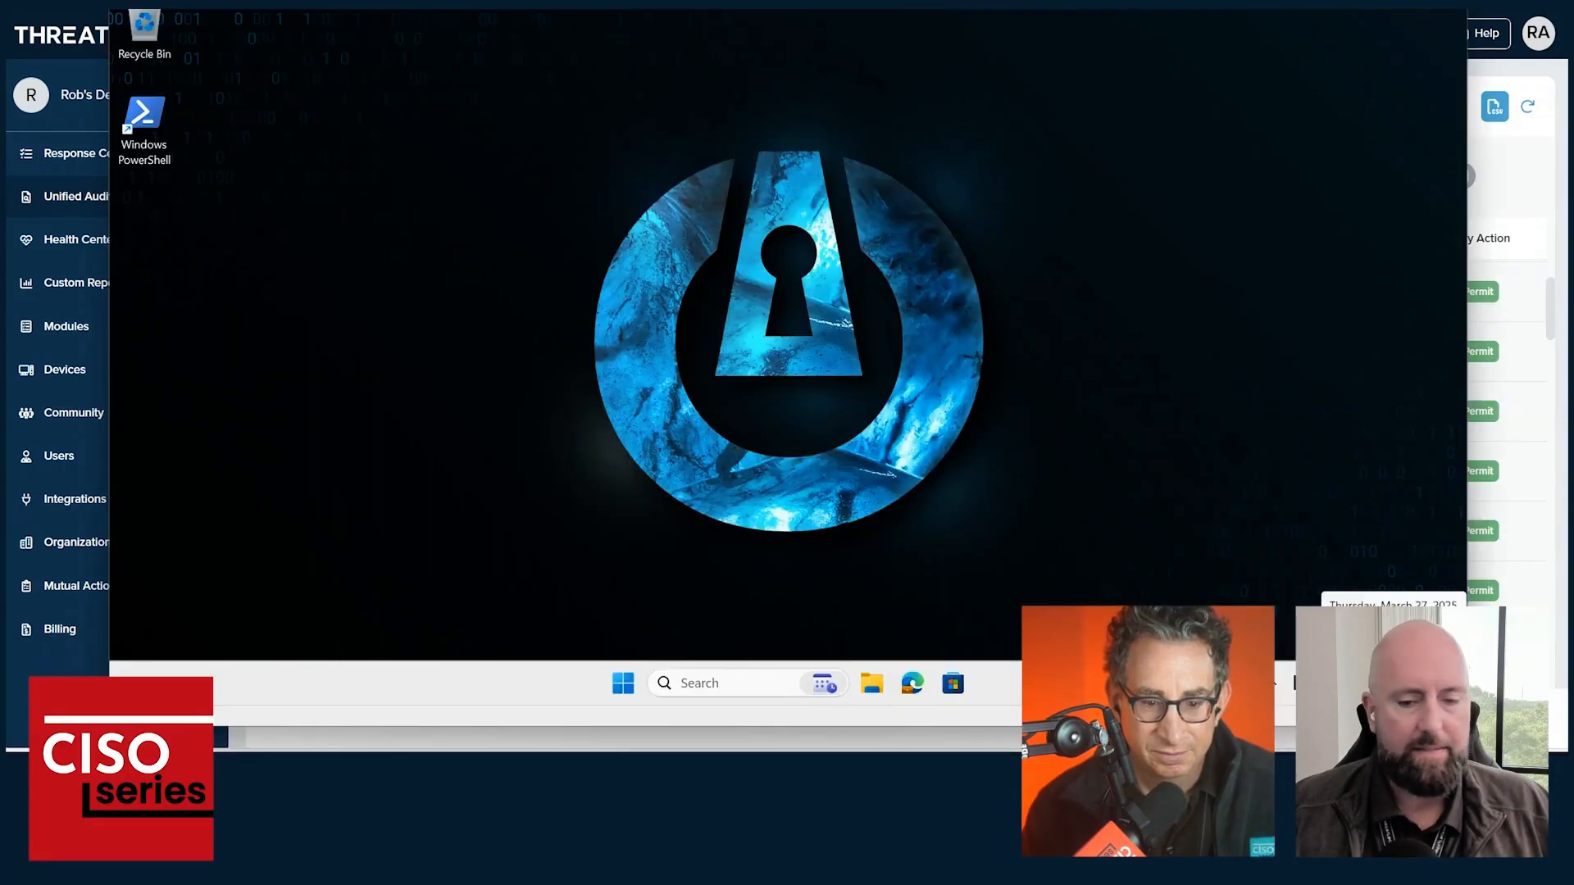
{"action": "left_click", "coordinate": [872, 687]}
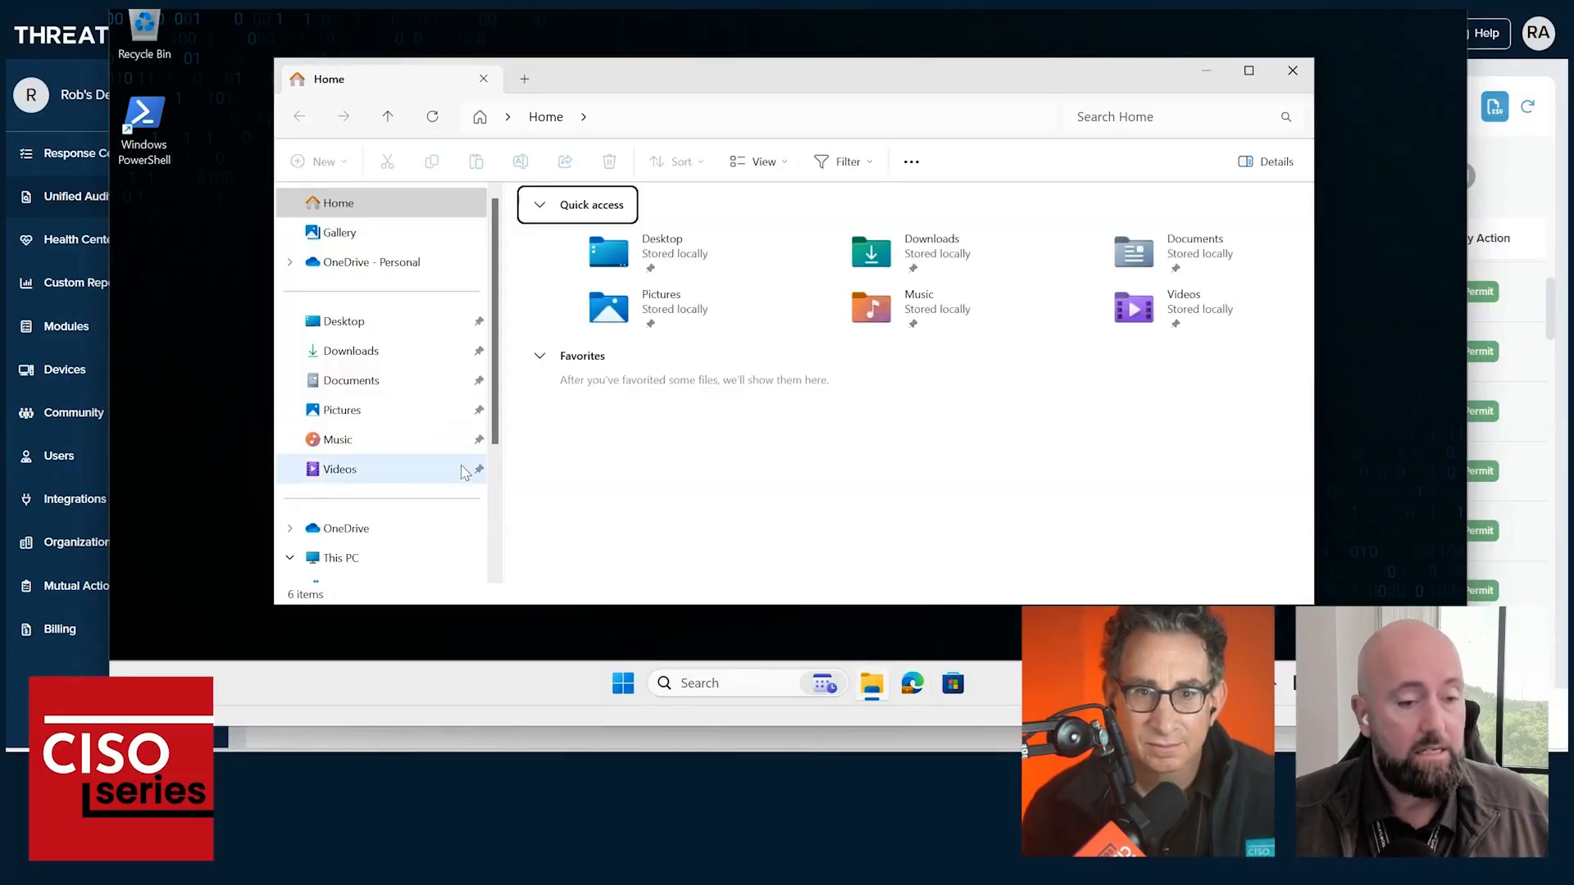
{"action": "scroll", "coordinate": [462, 479], "scroll_direction": "down", "scroll_amount": 1}
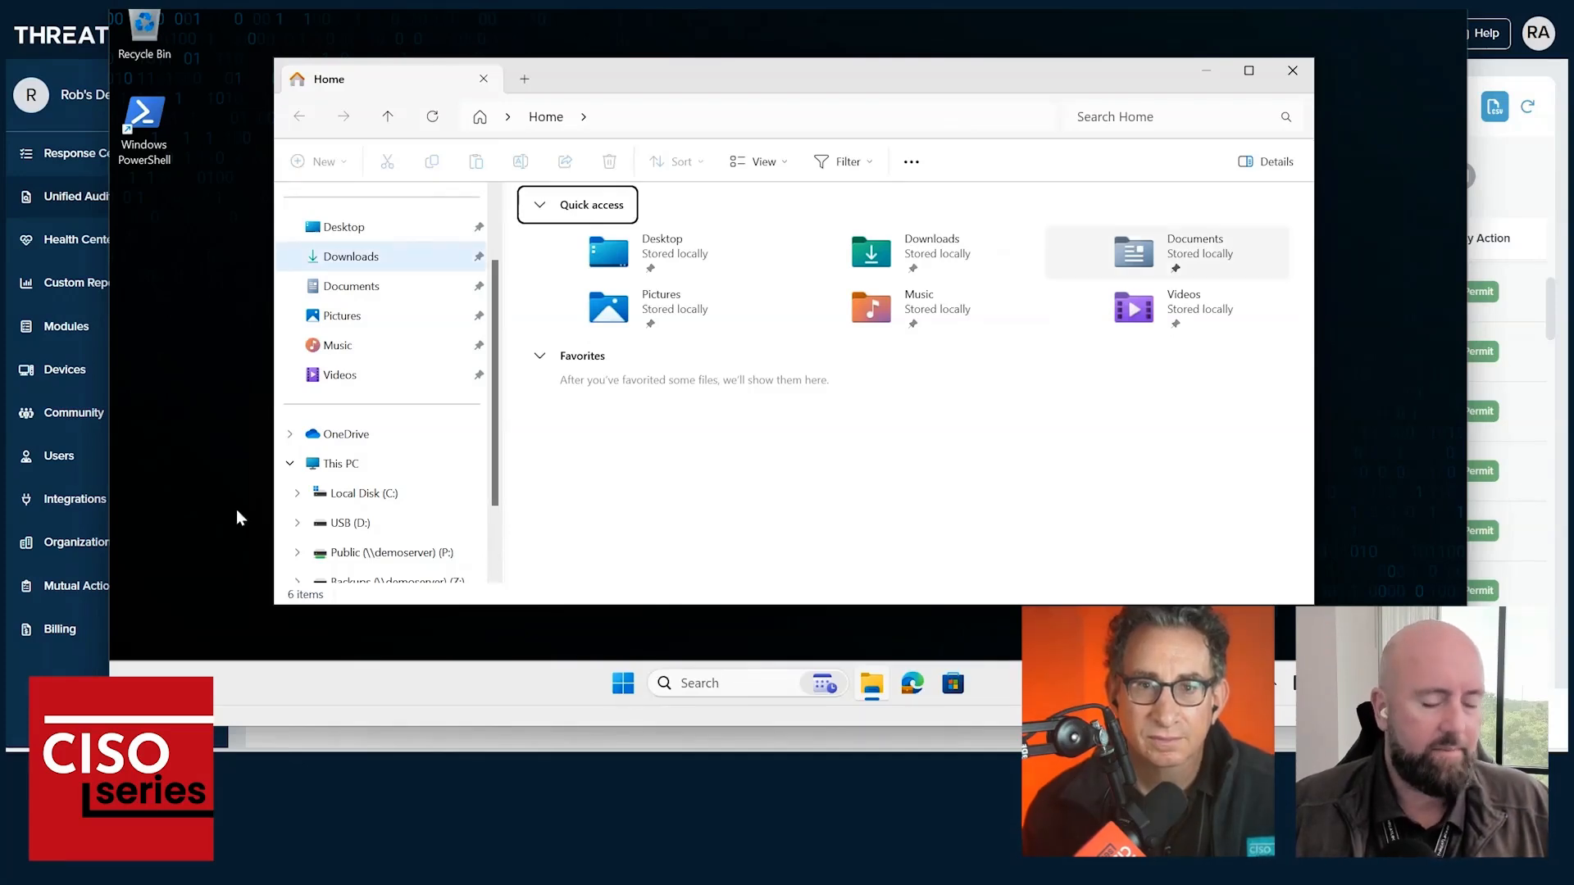
Return to the ThreatLocker portal and display the Storage Control policies that apply to Workstations
{"action": "key", "text": "alt+Tab"}
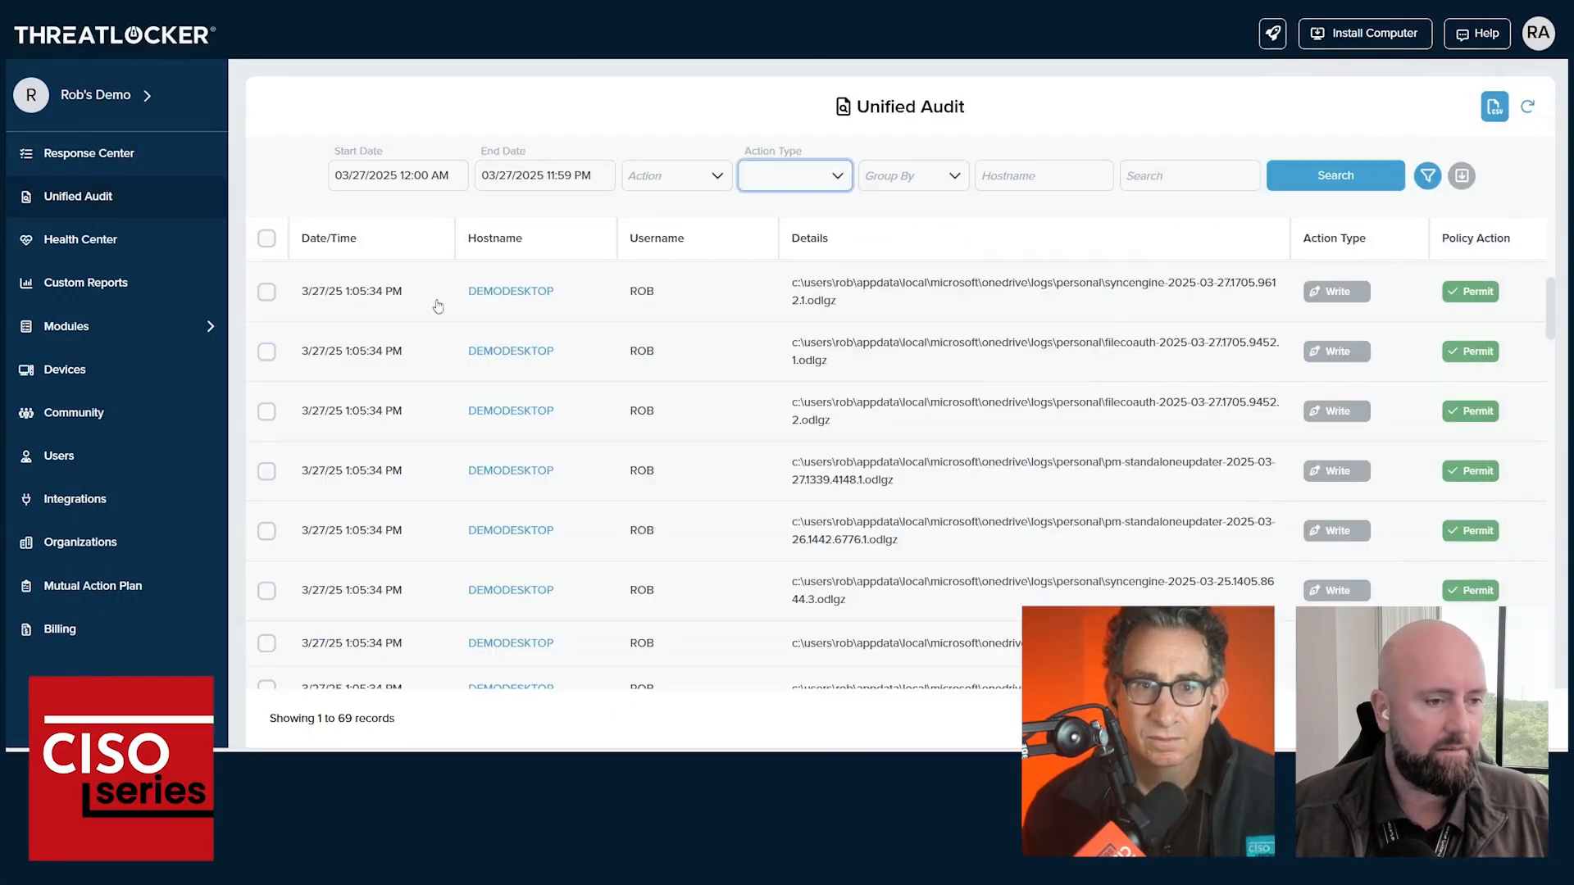
{"action": "left_click", "coordinate": [92, 329]}
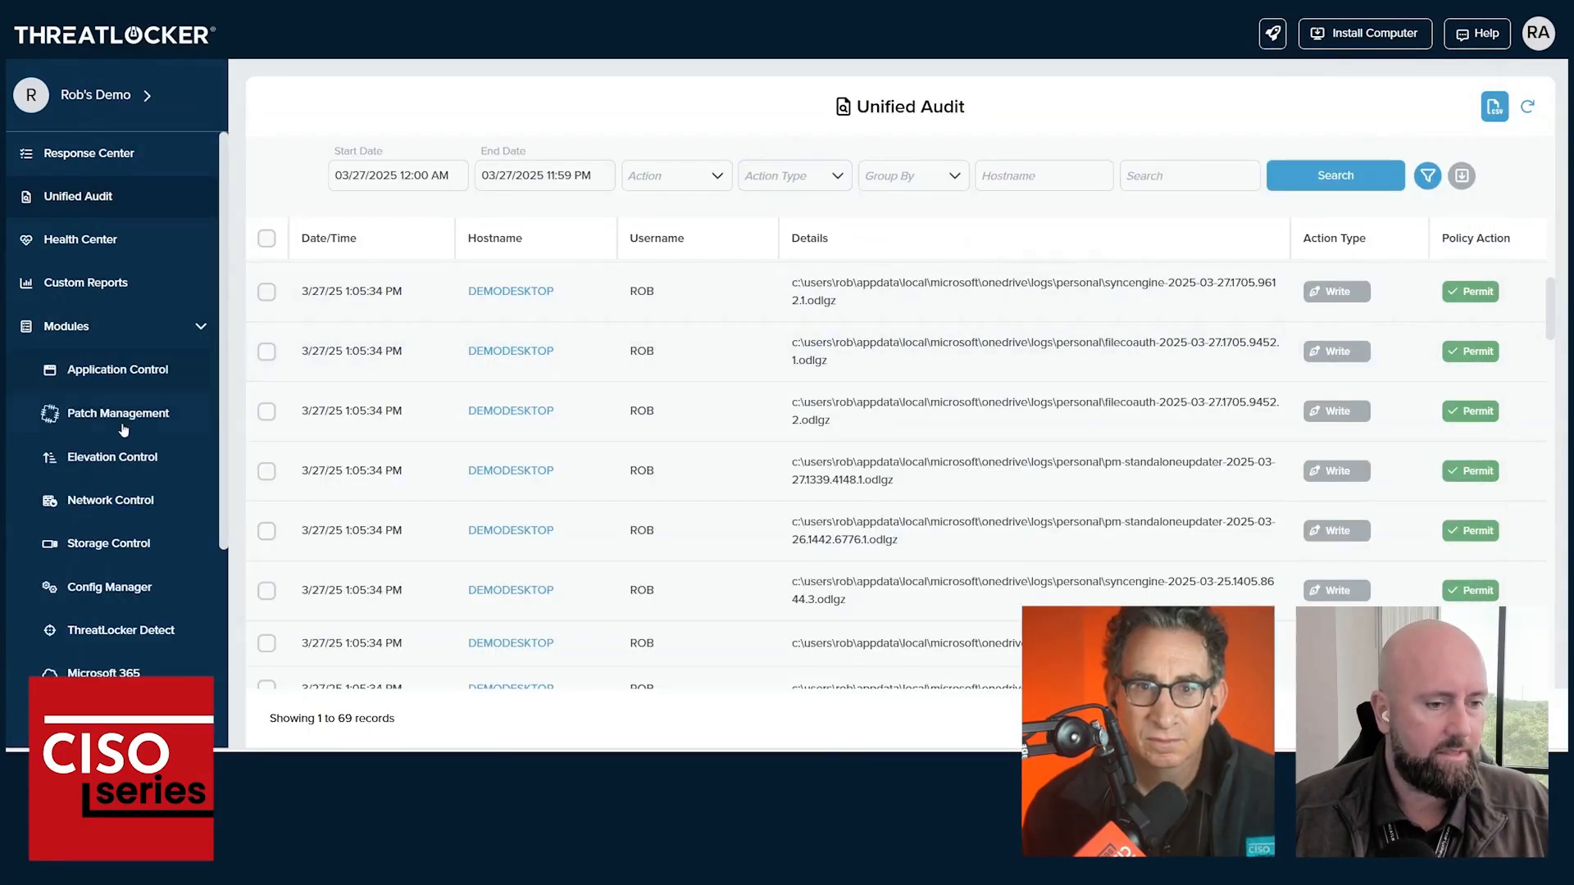
{"action": "left_click", "coordinate": [123, 543]}
{"action": "left_click", "coordinate": [701, 182]}
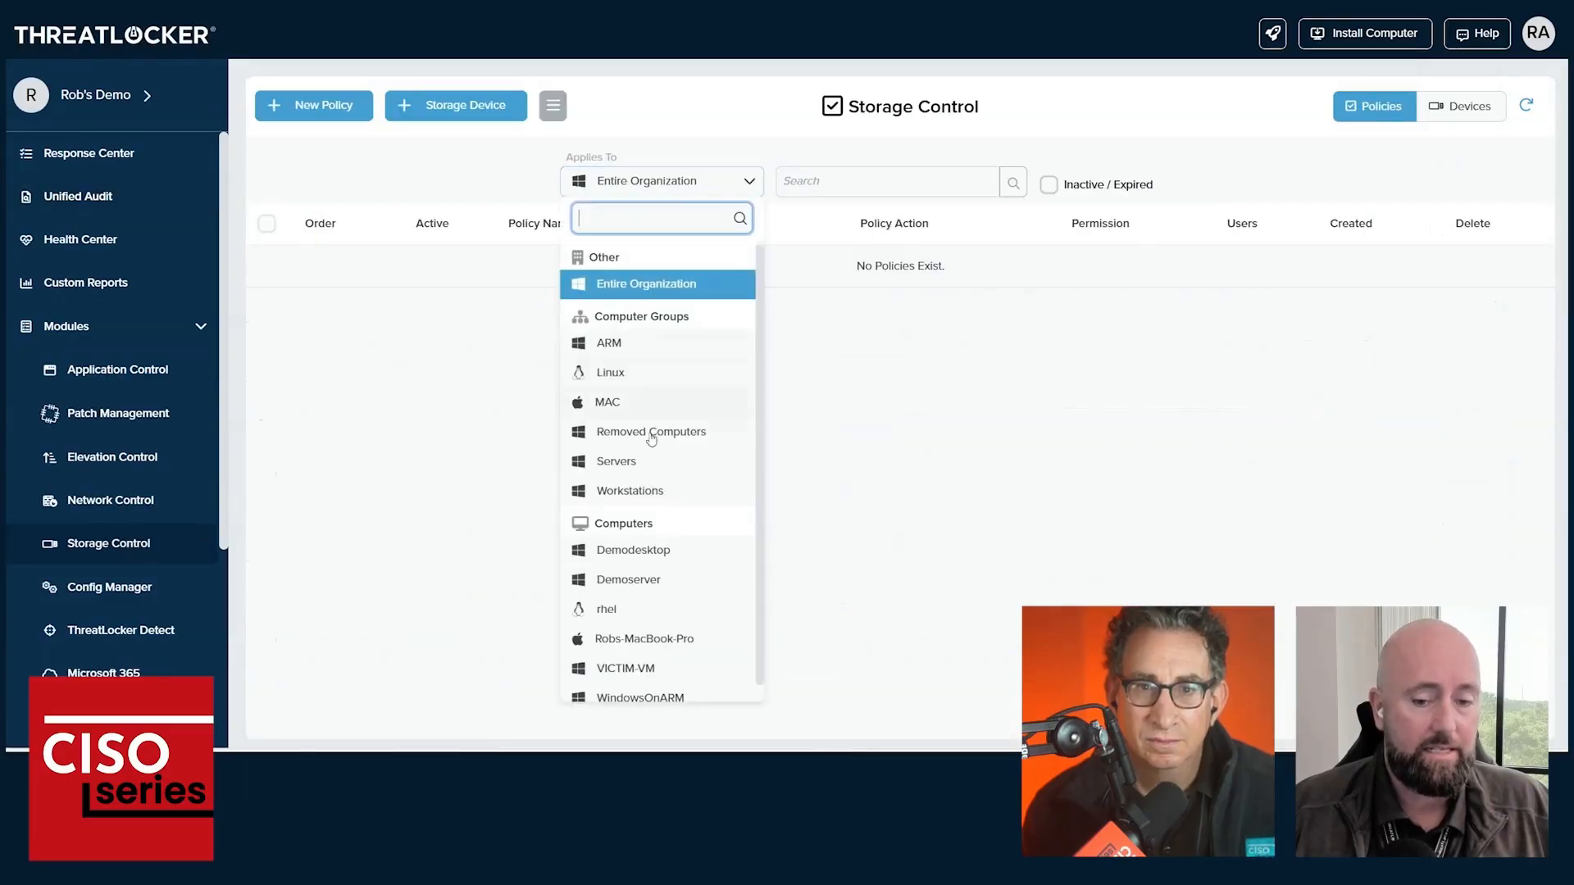
{"action": "left_click", "coordinate": [648, 492]}
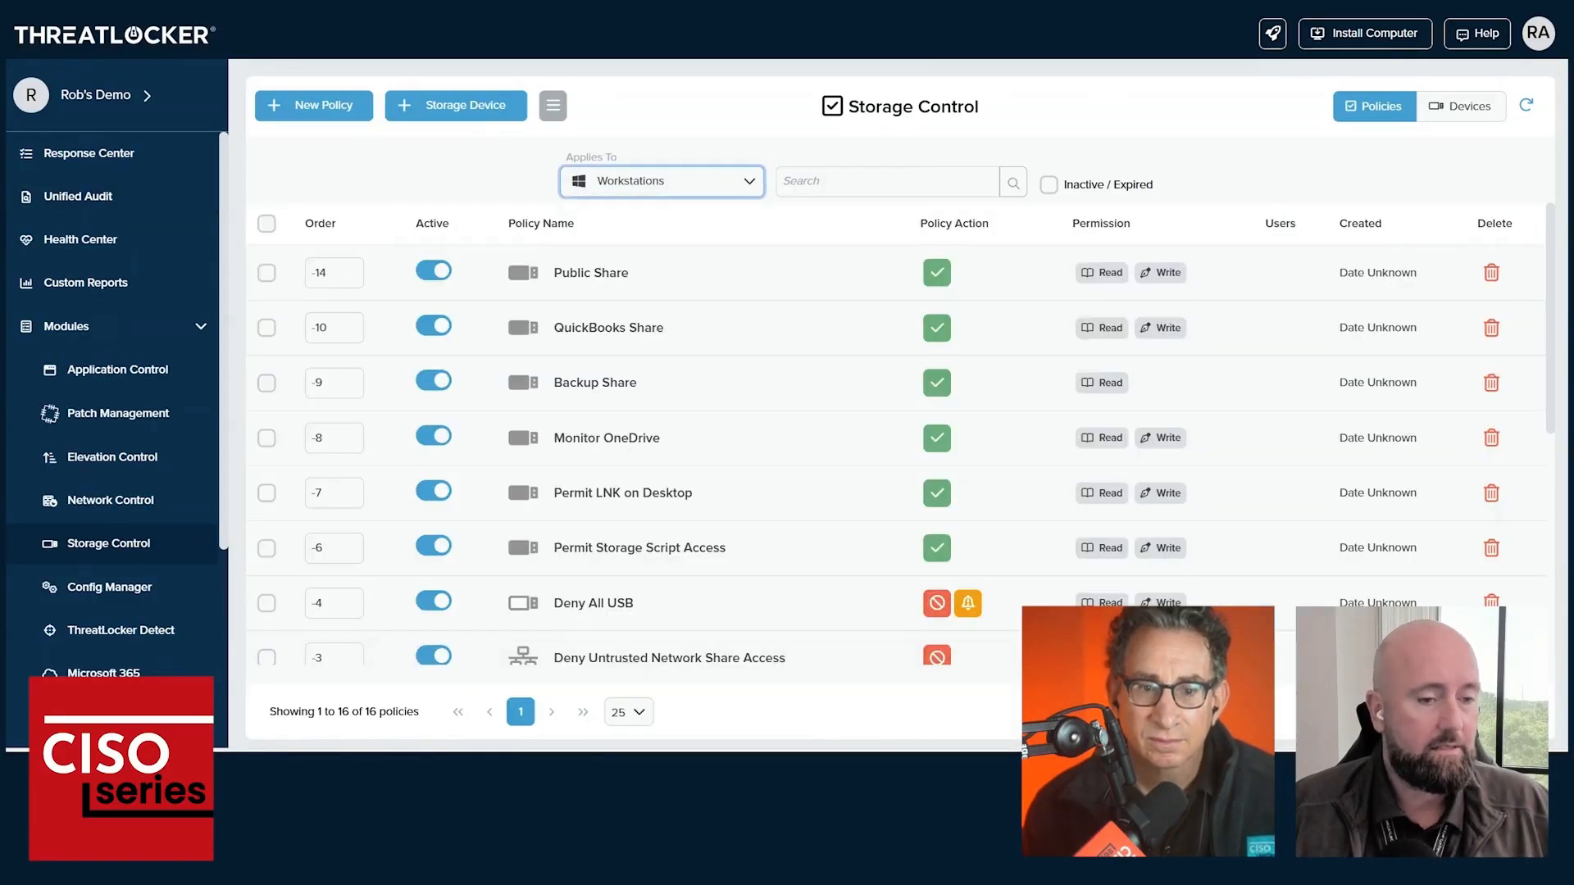
Switch to File Explorer on the demo desktop, try to open the USB (D:) drive and dismiss the error
{"action": "key", "text": "alt+Tab"}
{"action": "left_click", "coordinate": [351, 523]}
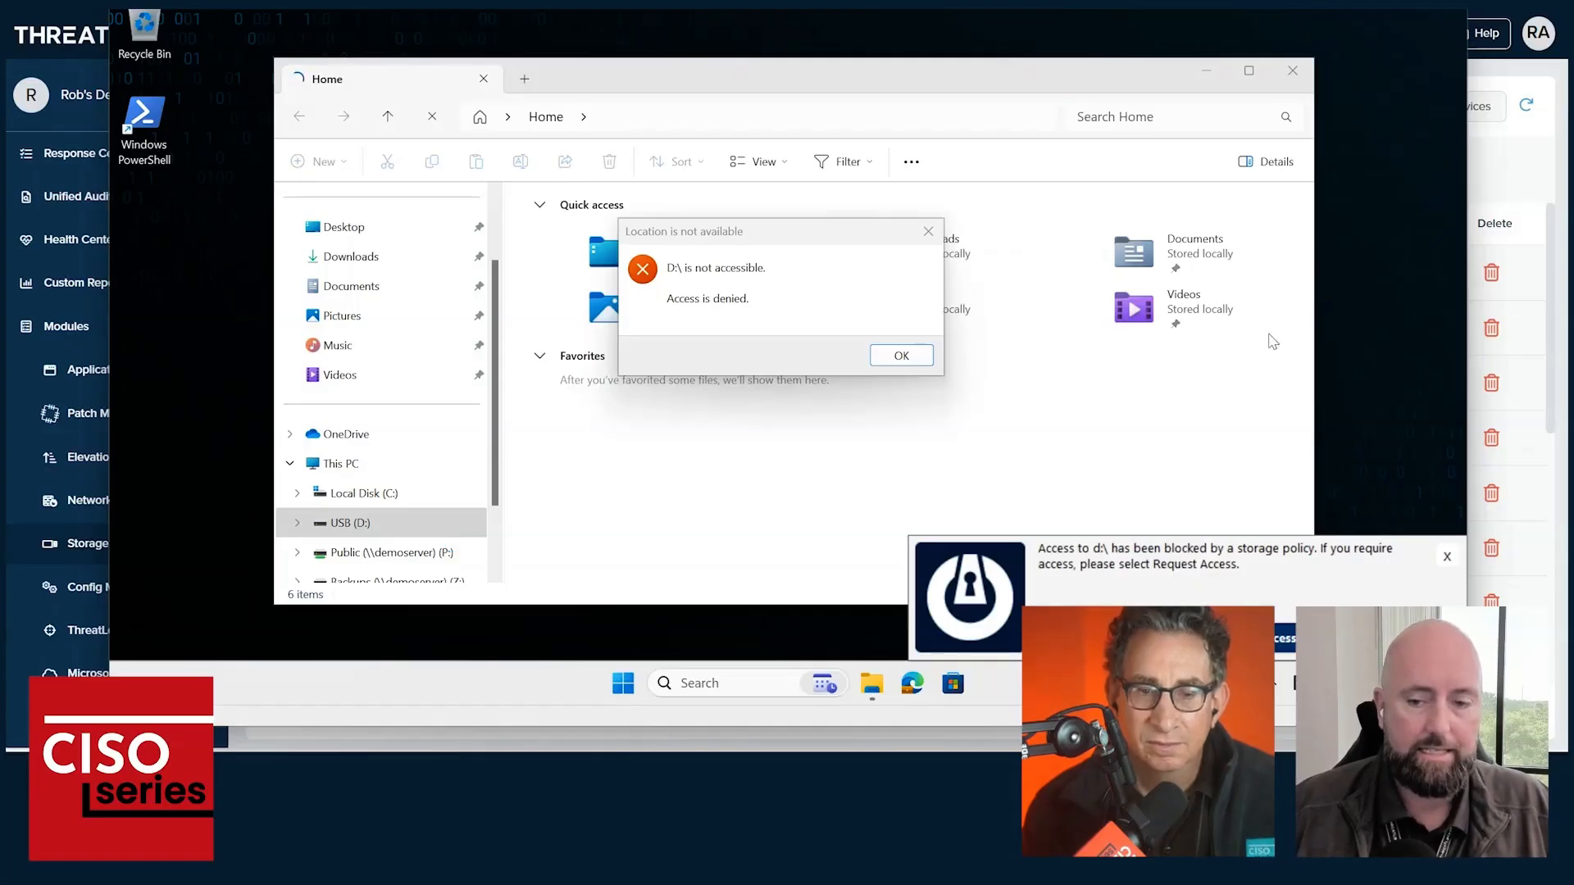
{"action": "left_click", "coordinate": [900, 355]}
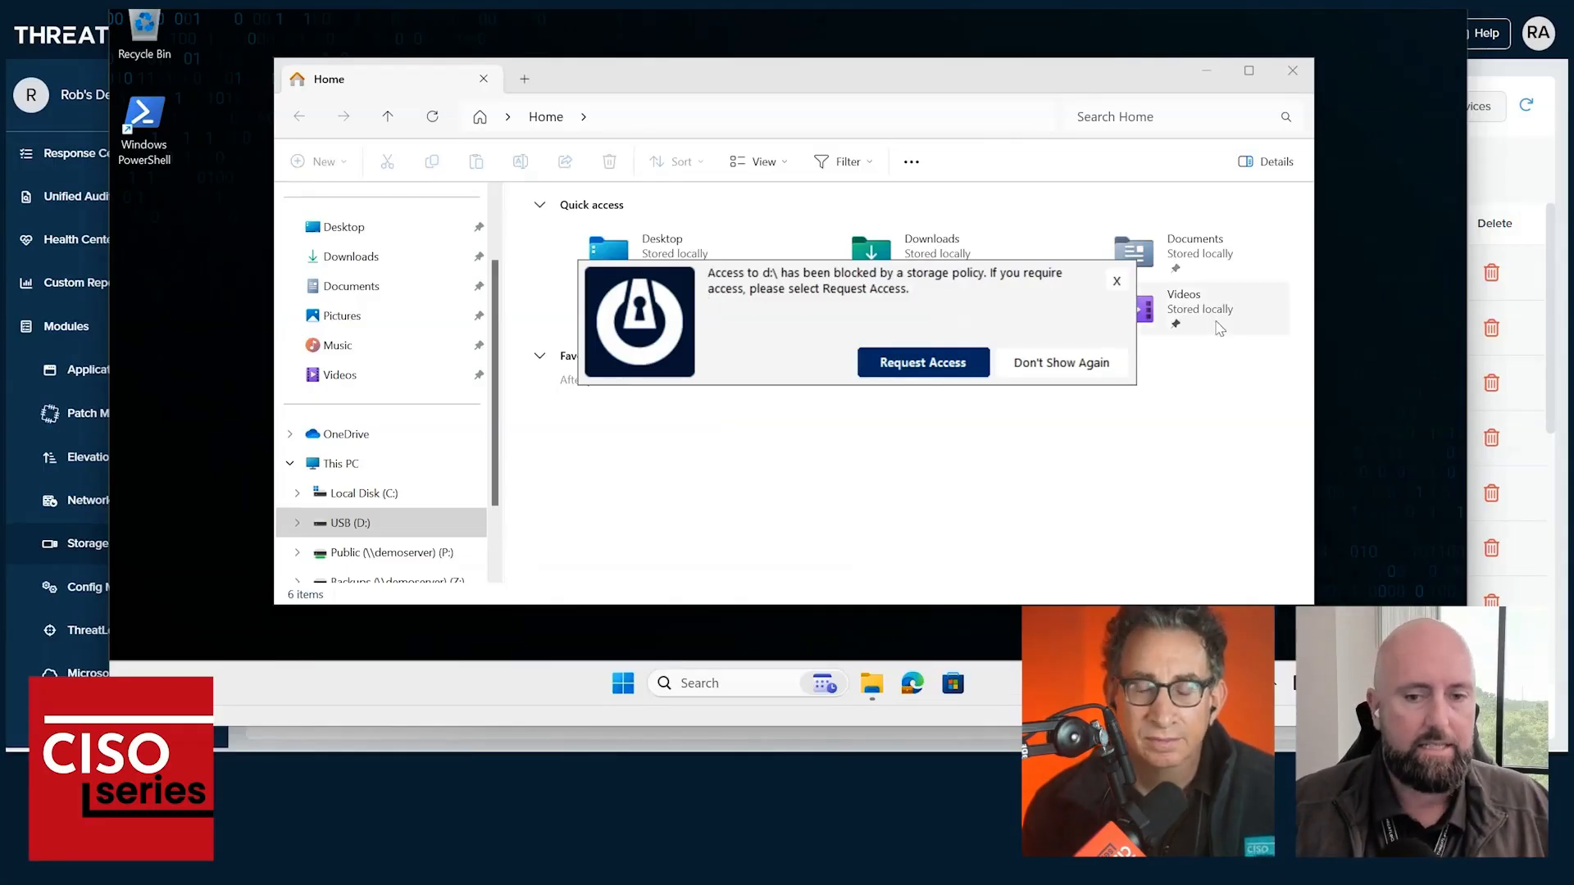
Request access to the blocked d:\ path with the message "I needz to use this" and send the request
{"action": "left_click", "coordinate": [979, 370]}
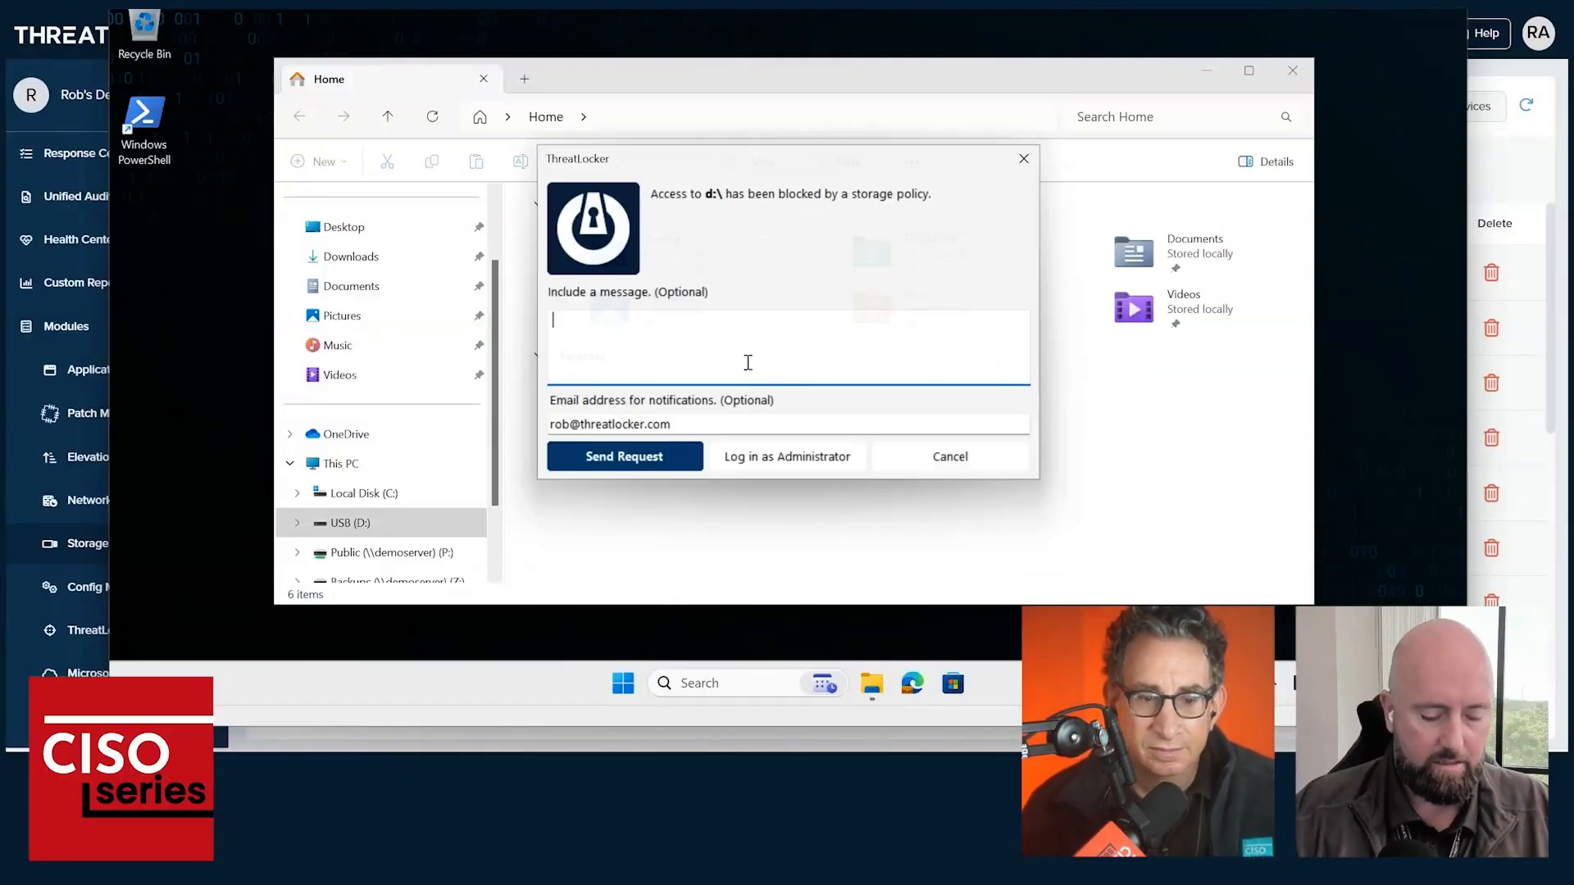
{"action": "type", "text": "I need"}
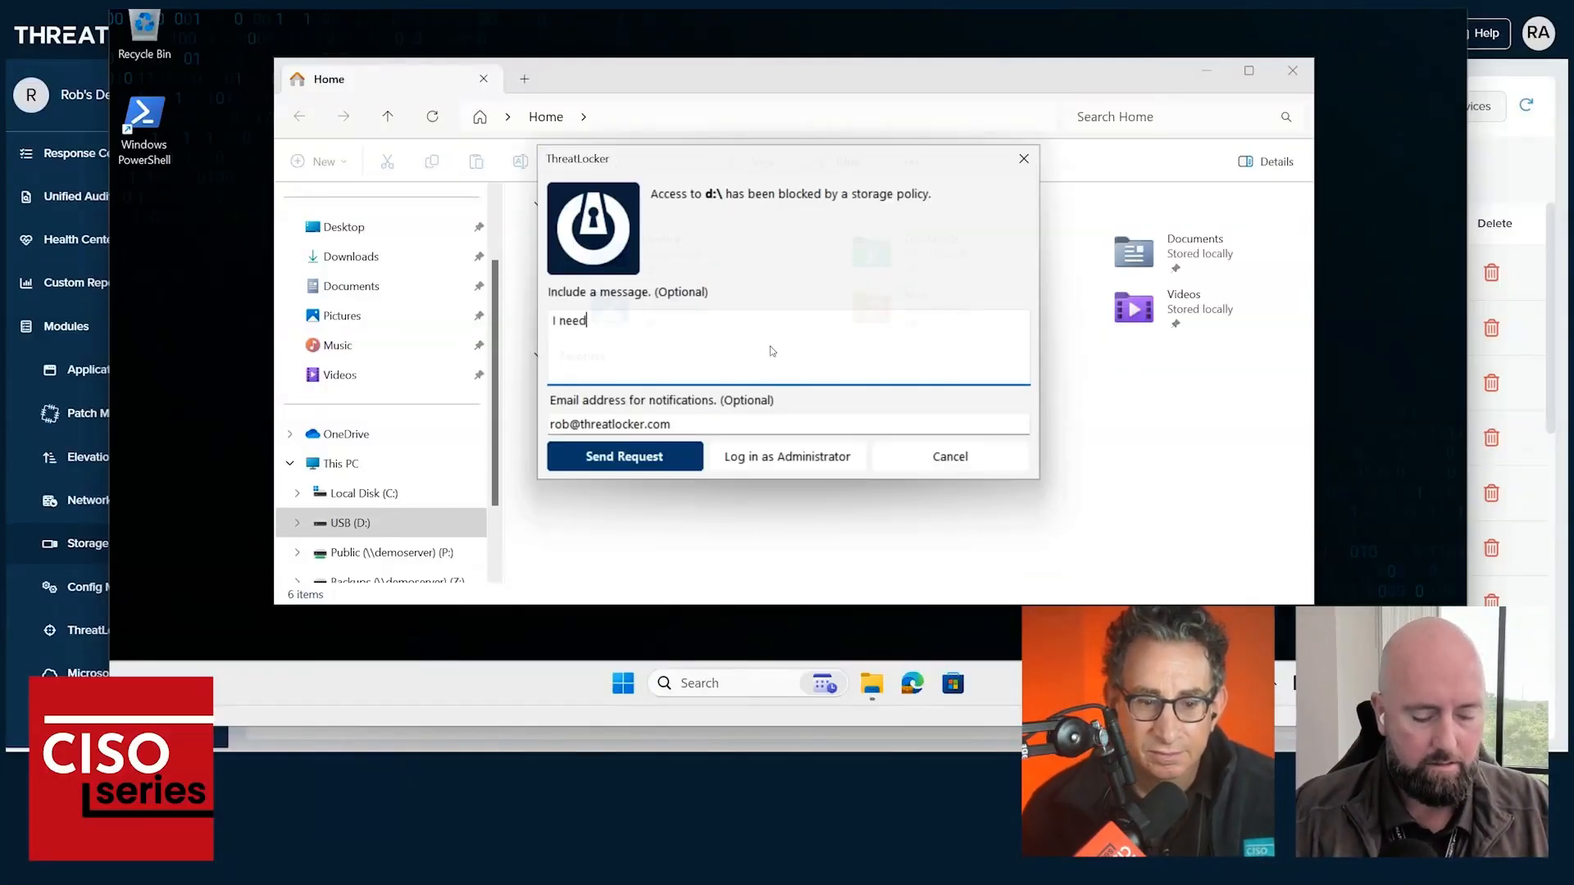
{"action": "type", "text": "z to use this"}
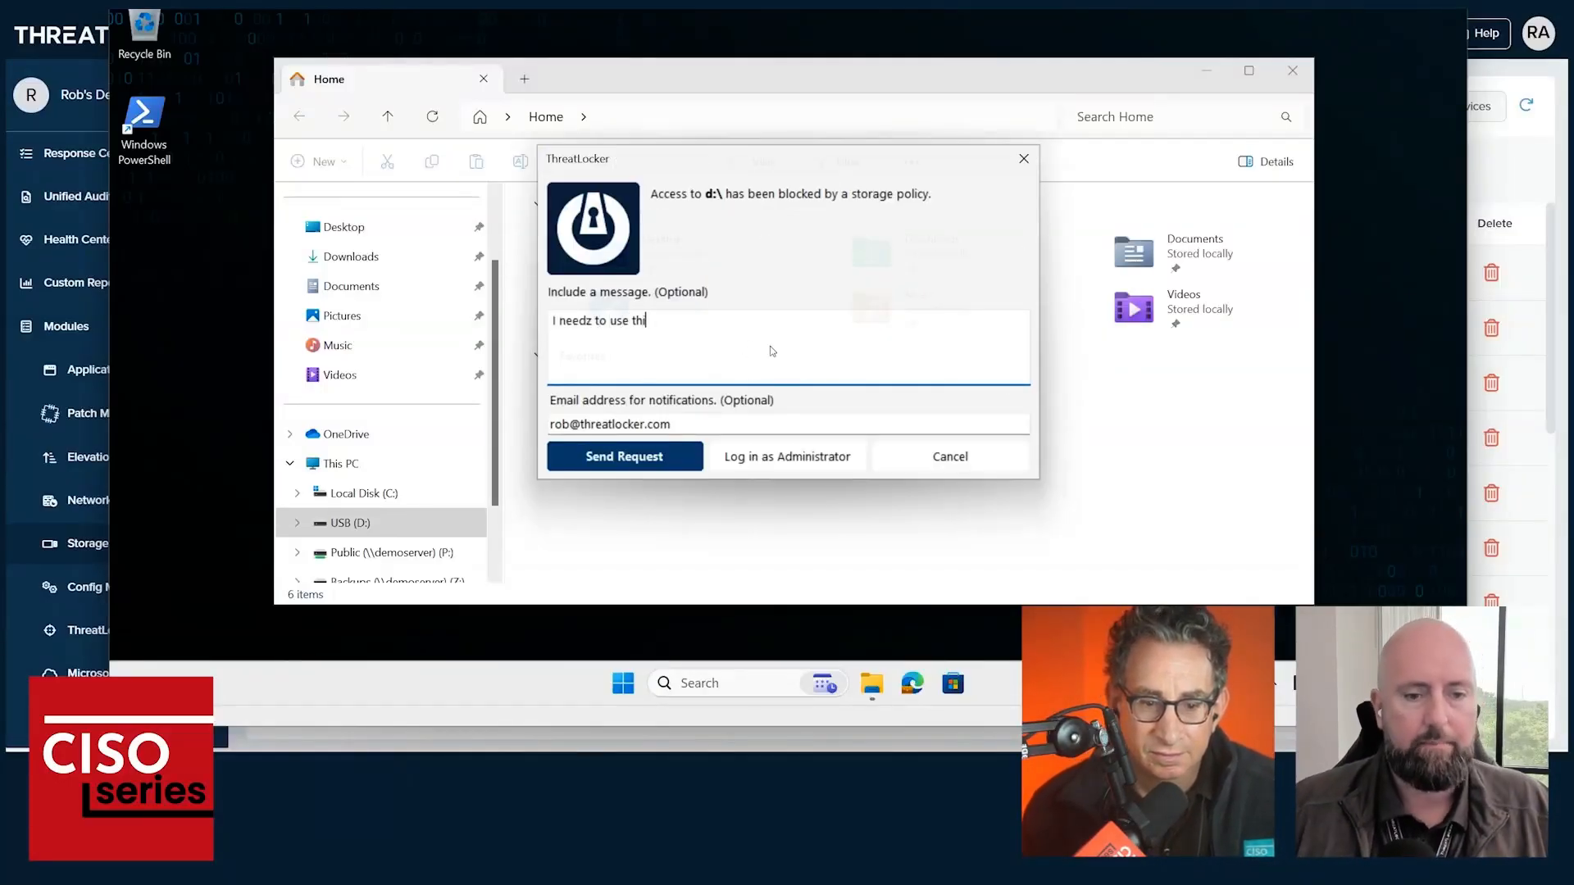
{"action": "left_click", "coordinate": [655, 459]}
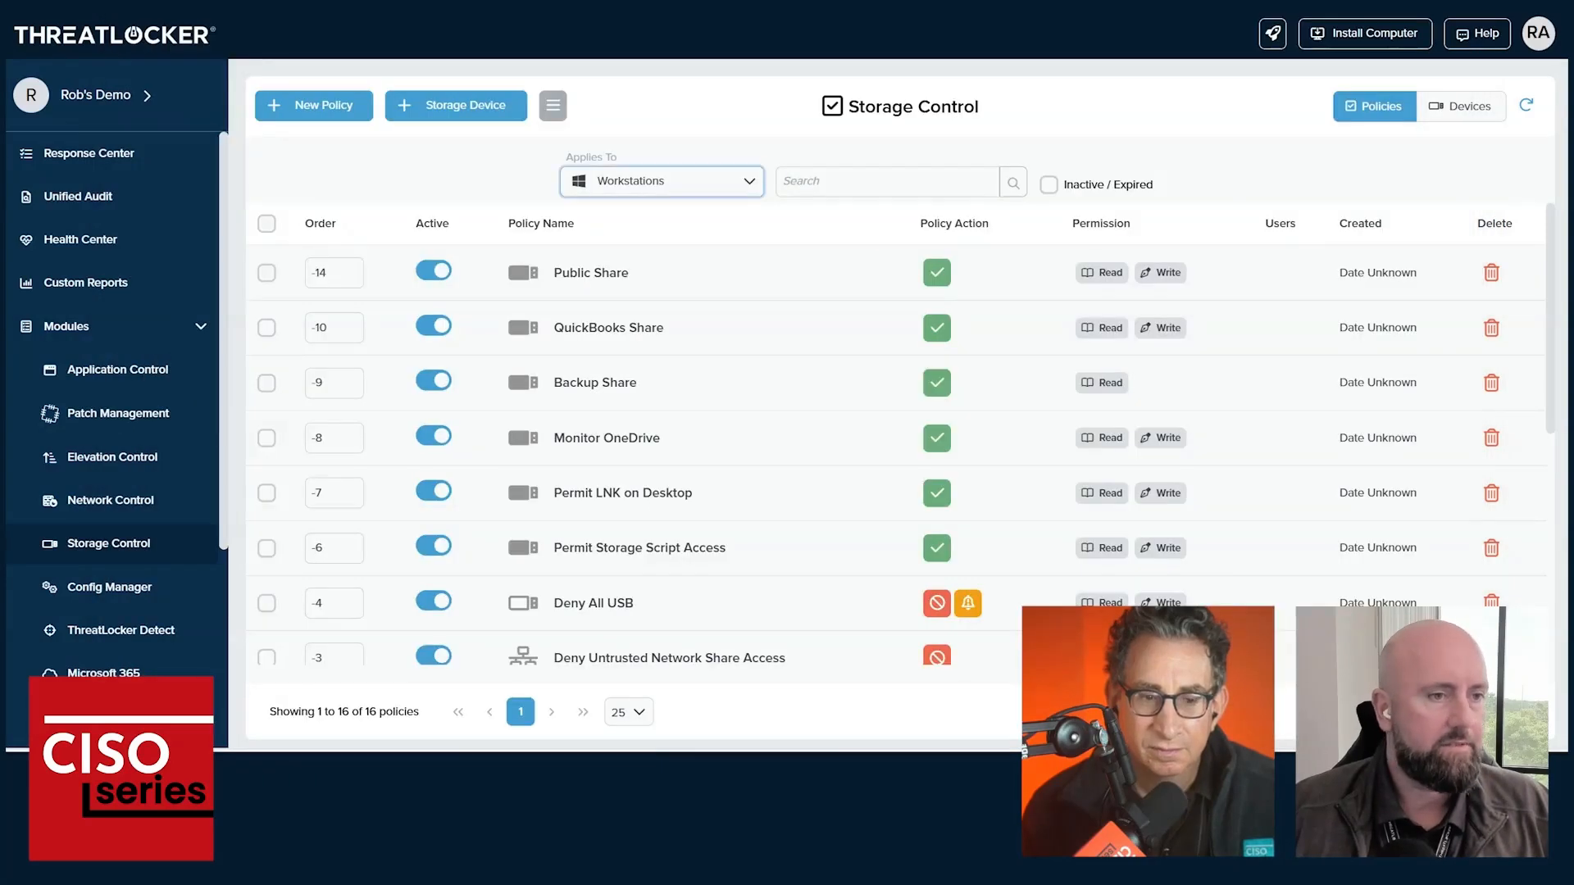
In the ThreatLocker portal's Response Center, open the pending d:\ read request and name the new policy after the requester's USB
{"action": "left_click", "coordinate": [104, 150]}
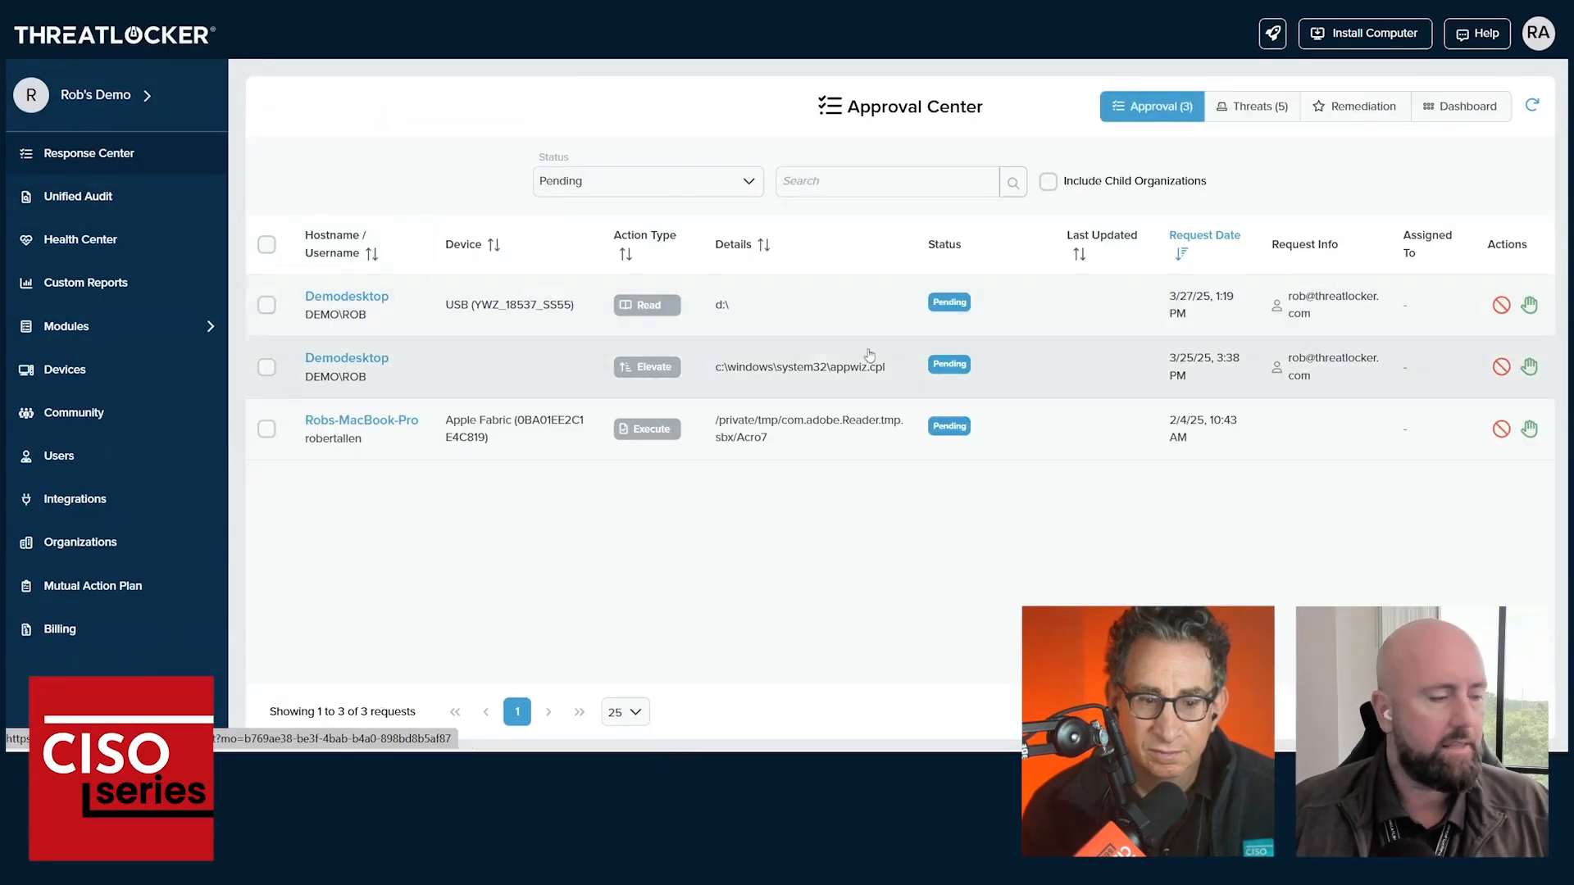
{"action": "left_click", "coordinate": [804, 319]}
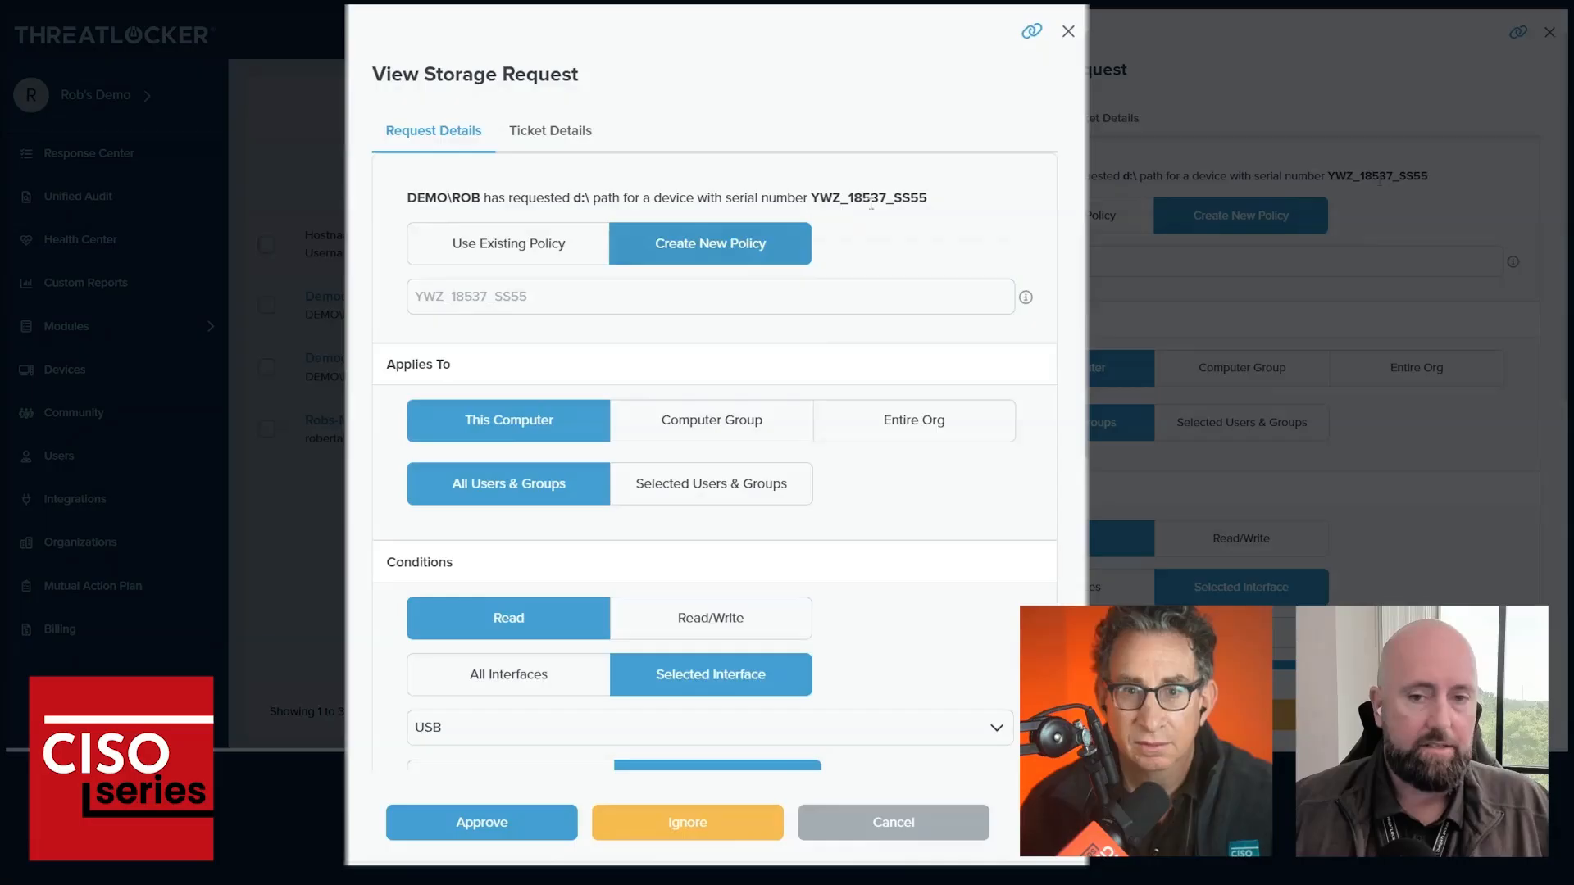
{"action": "left_click", "coordinate": [563, 290]}
{"action": "type", "text": "Rob's USB"}
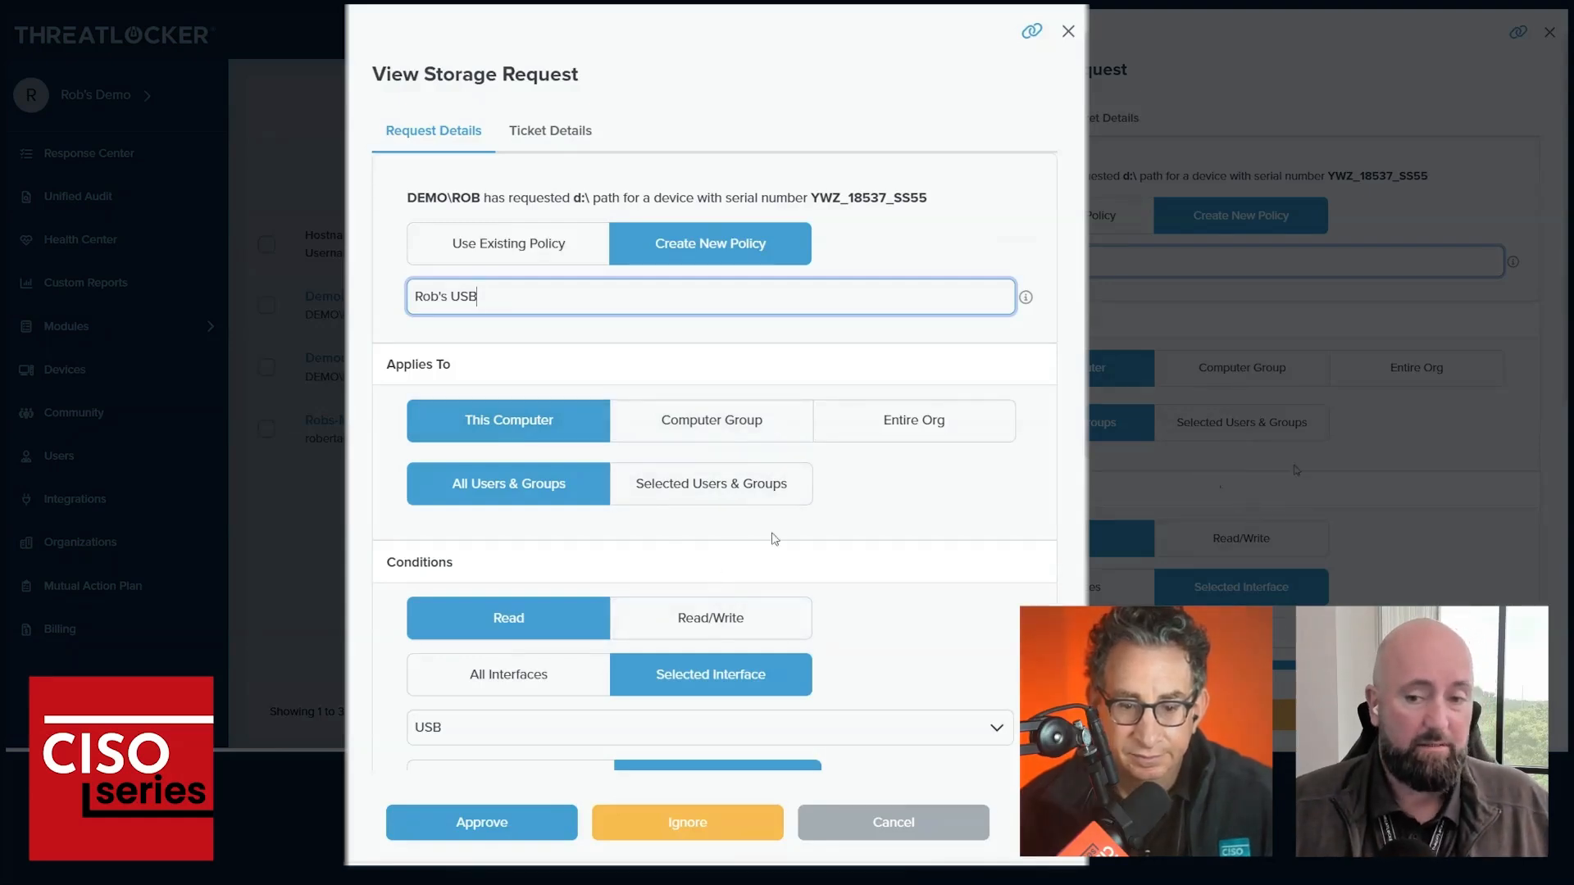
Try the Computer Group, Entire Org and Selected Users & Groups scopes, returning to This Computer and All Users & Groups
{"action": "left_click", "coordinate": [720, 421]}
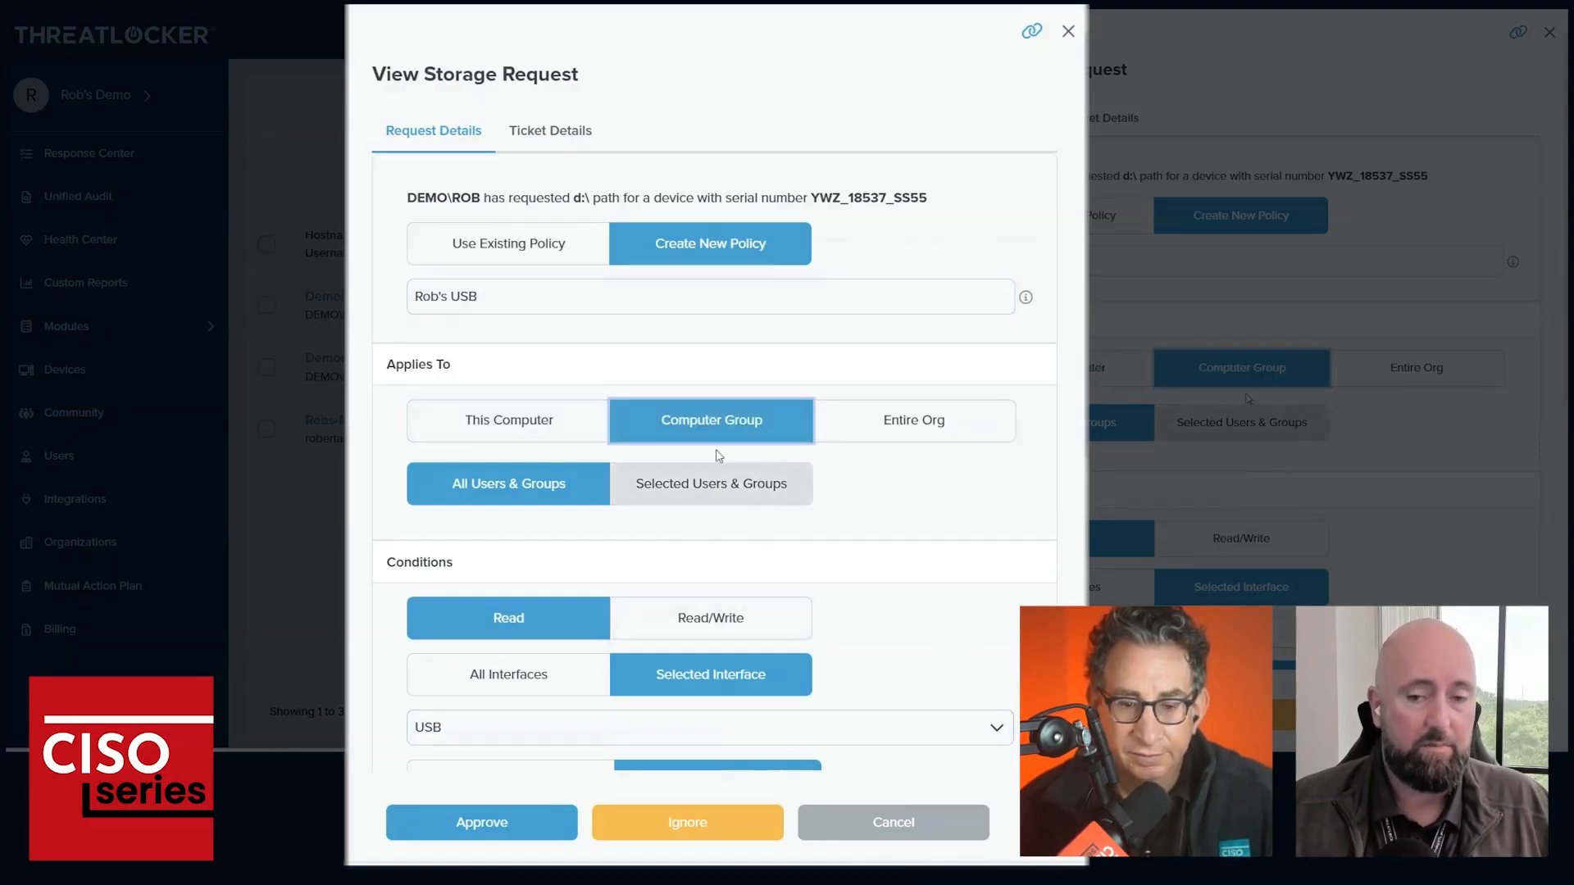
{"action": "left_click", "coordinate": [845, 437]}
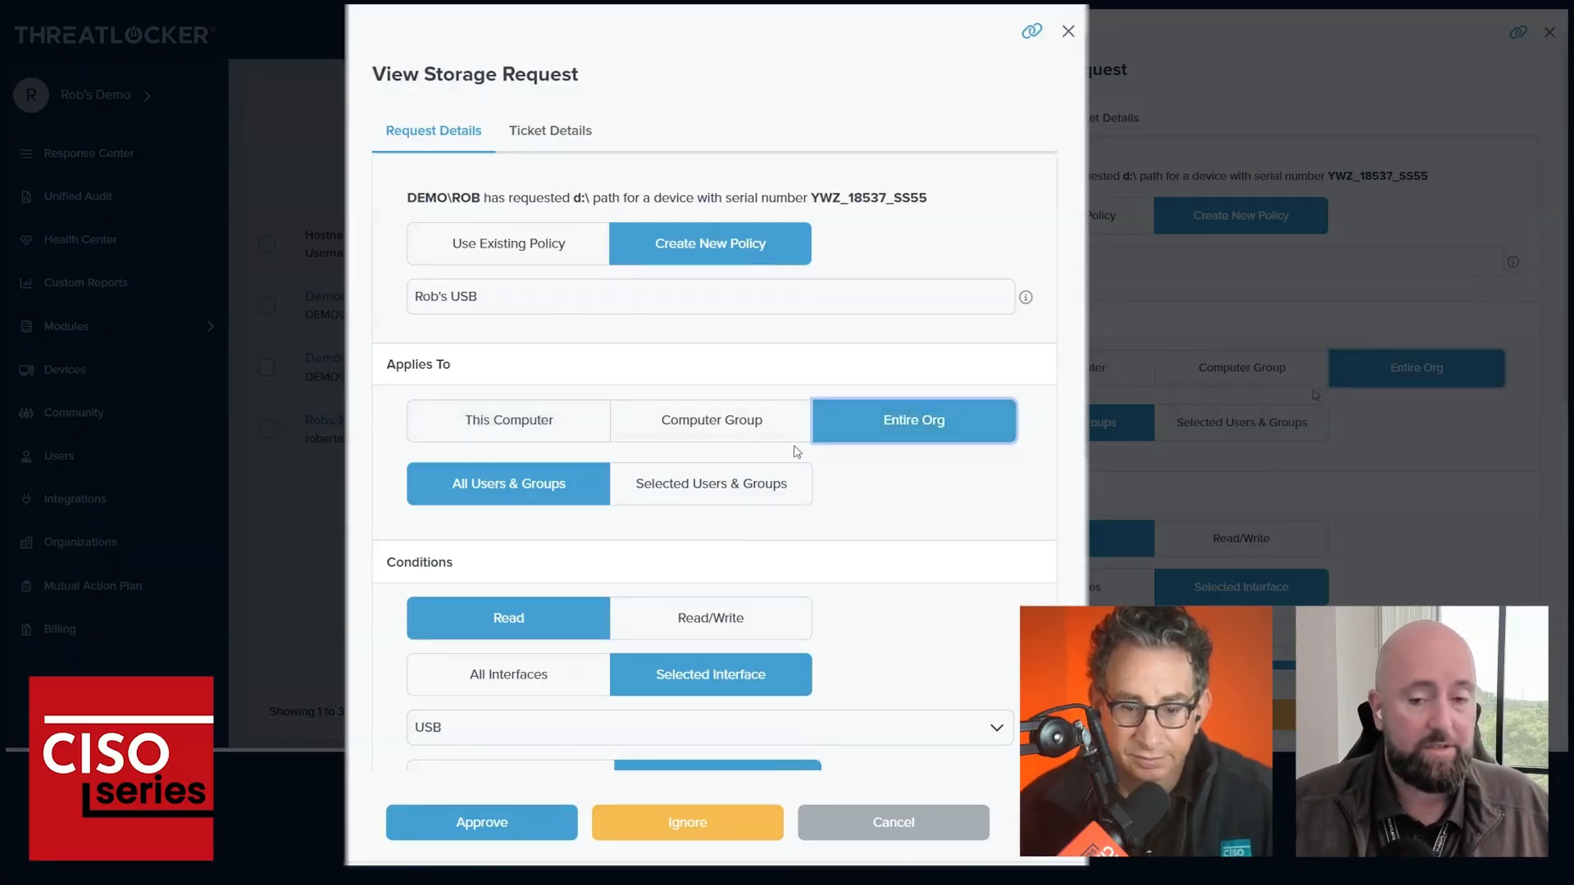
{"action": "left_click", "coordinate": [531, 425]}
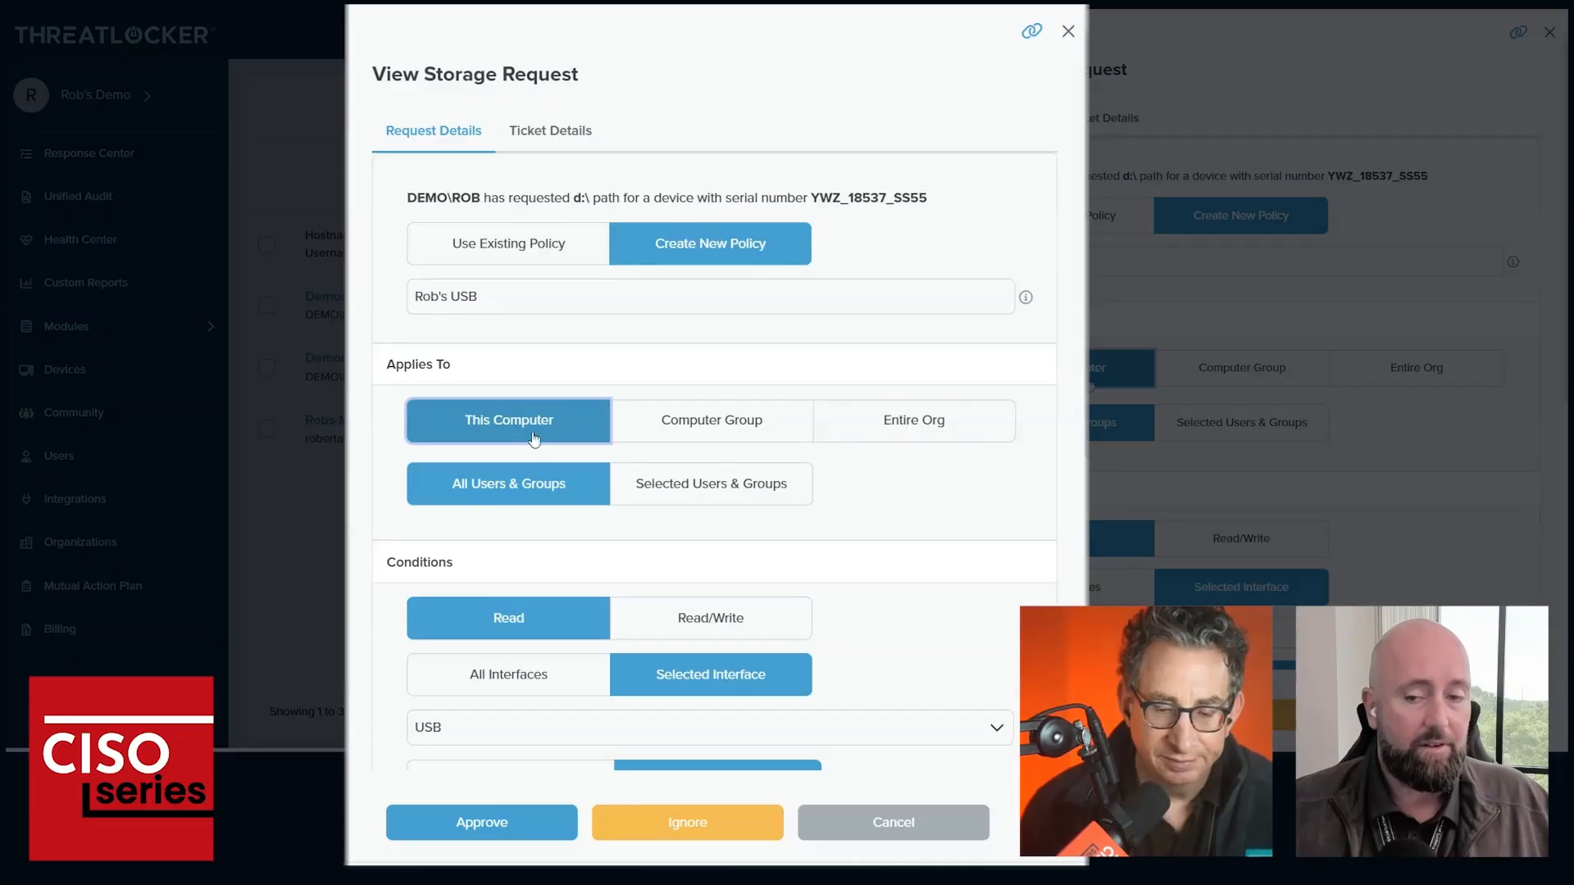
{"action": "left_click", "coordinate": [706, 482]}
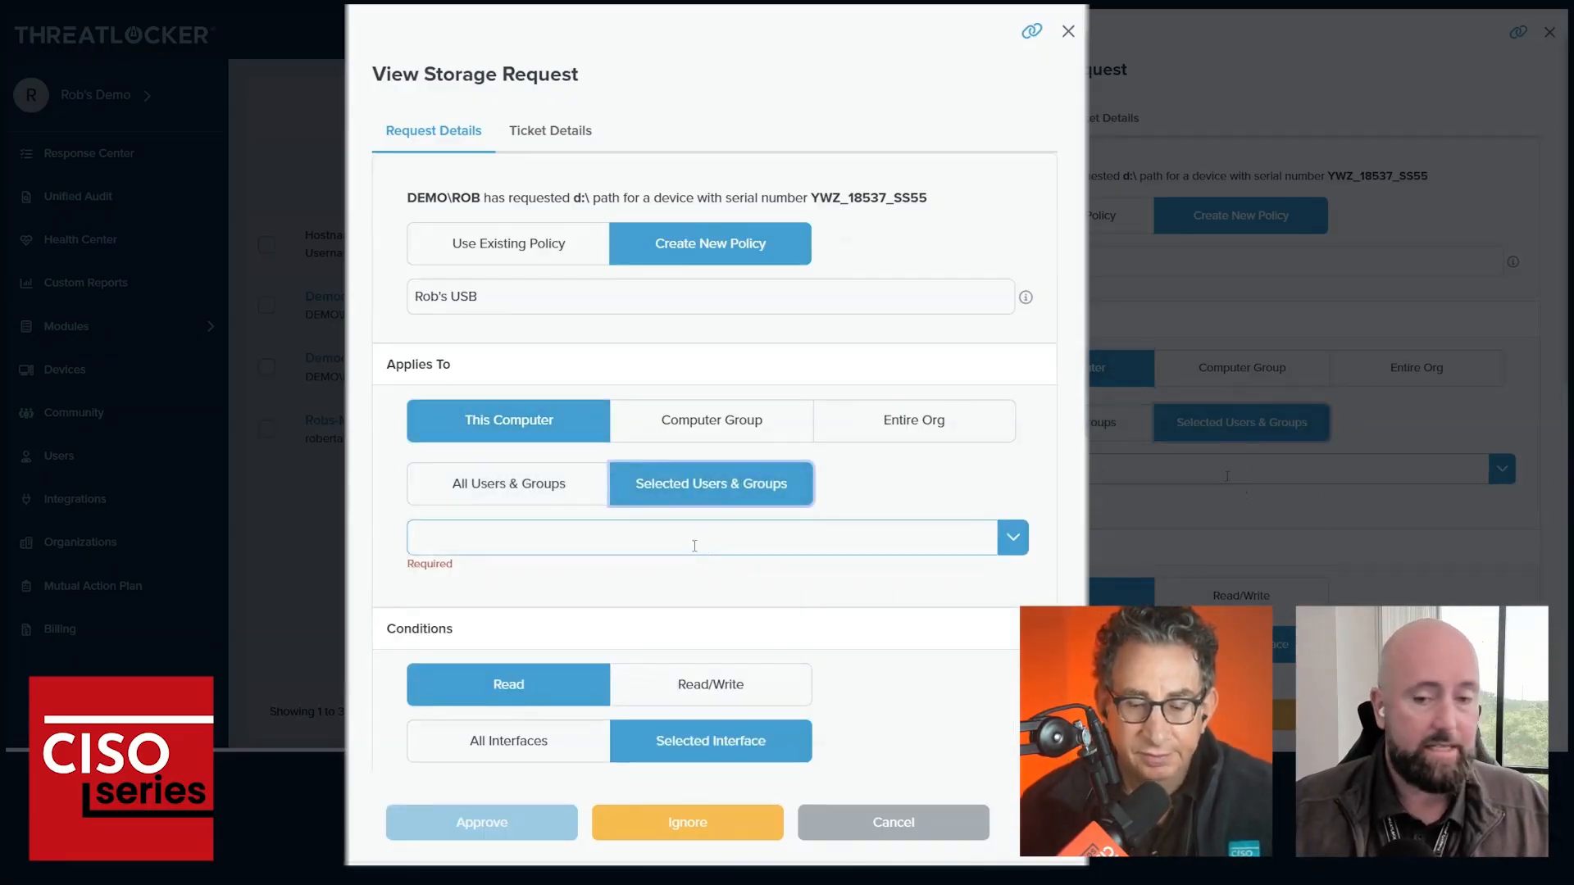
{"action": "left_click", "coordinate": [553, 503]}
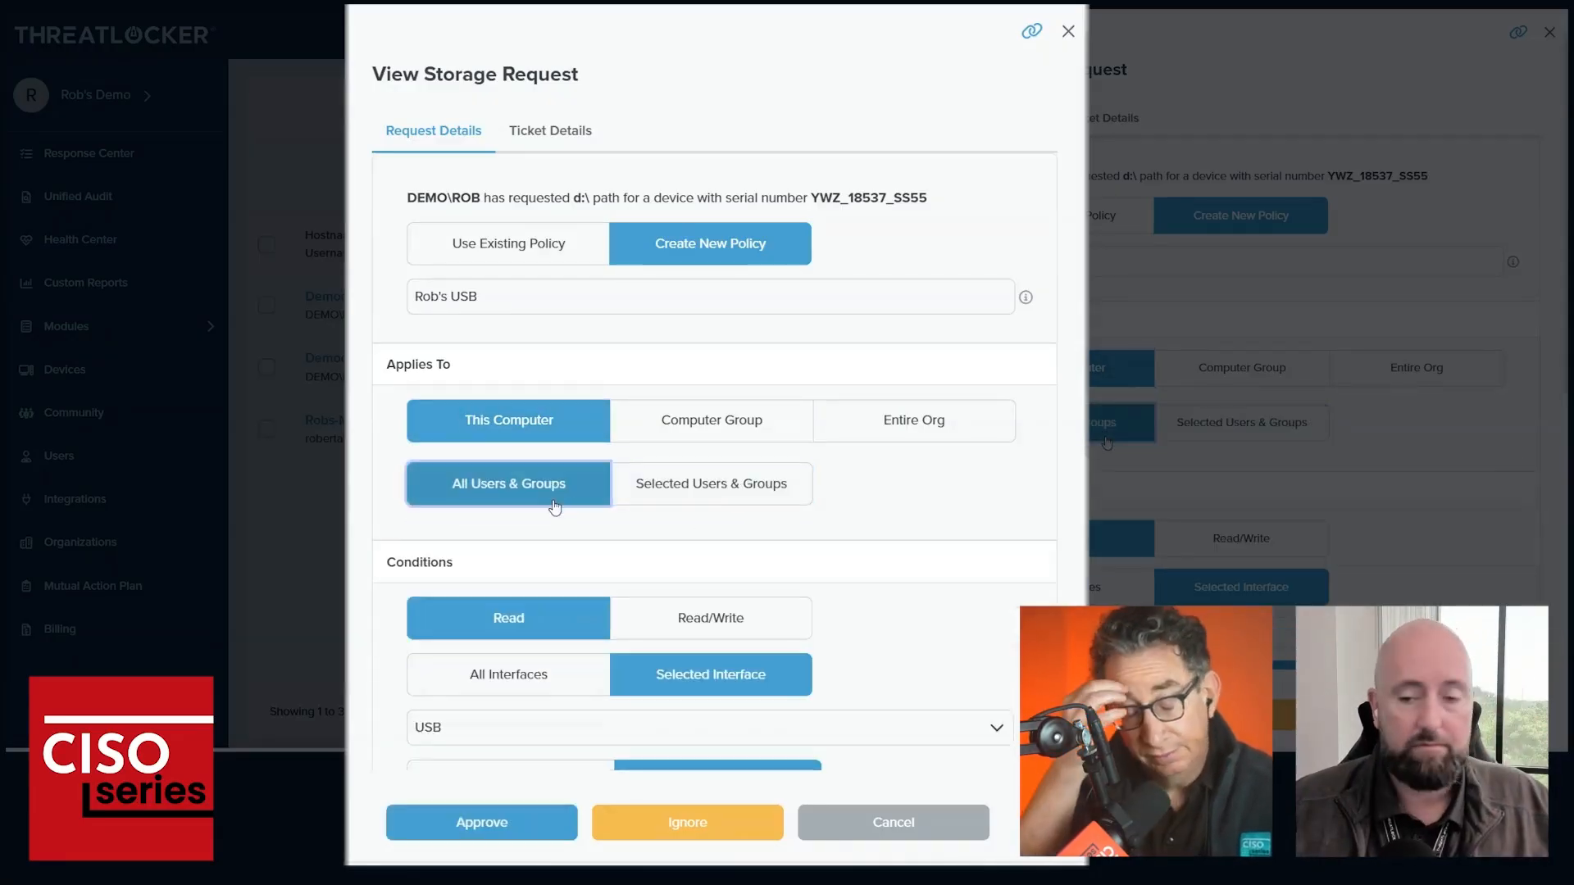
Set the policy's permission to Read/Write and highlight the selected storage device's serial number
{"action": "scroll", "coordinate": [800, 477], "scroll_direction": "down", "scroll_amount": 1}
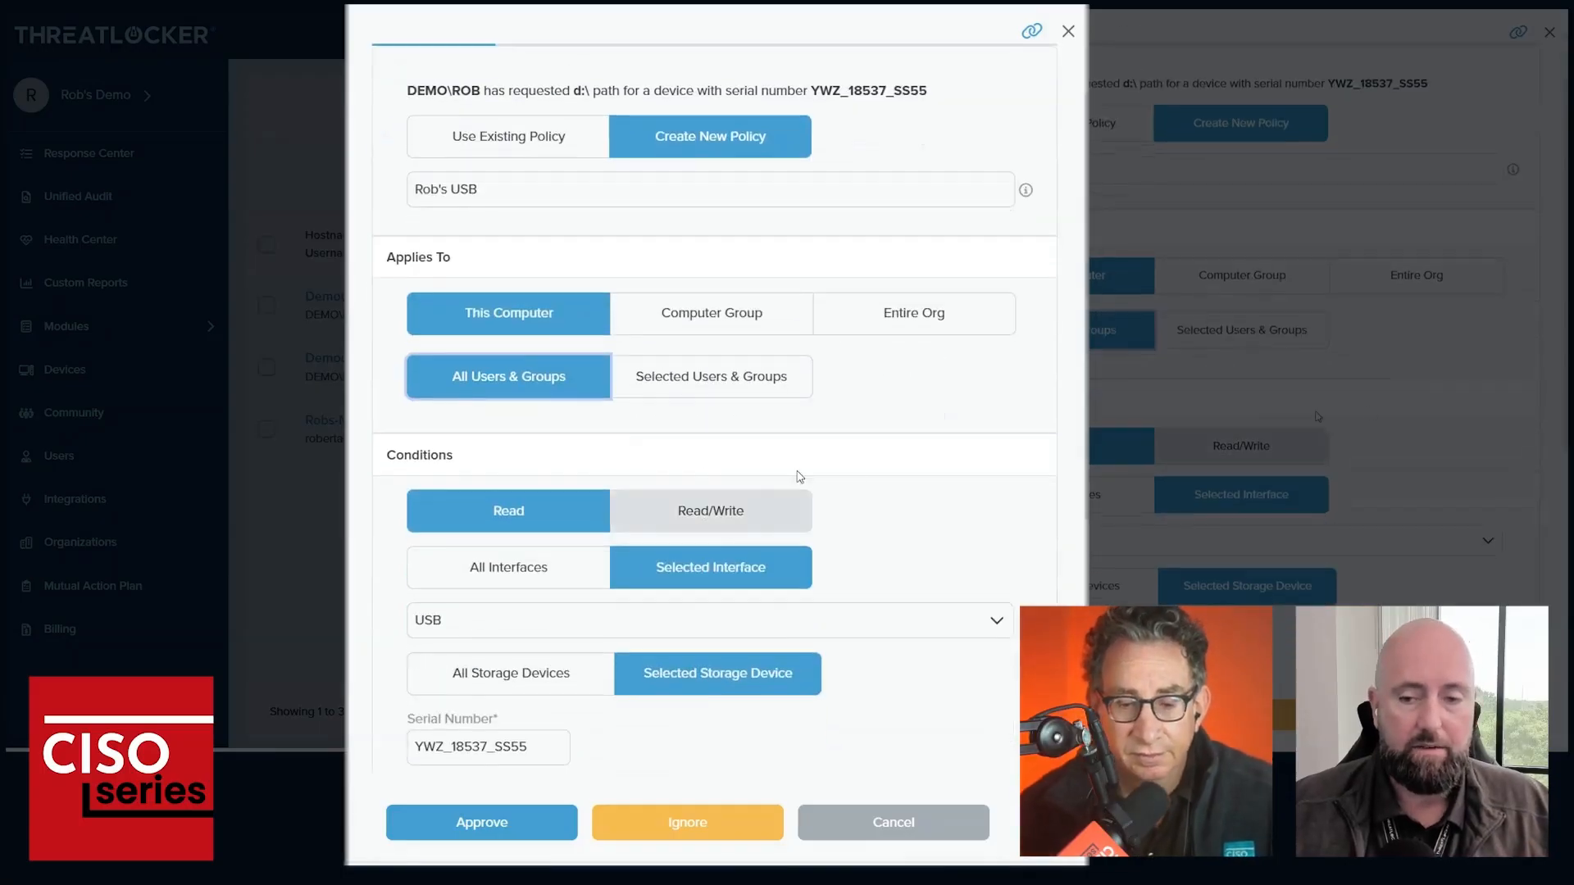
{"action": "left_click", "coordinate": [741, 500]}
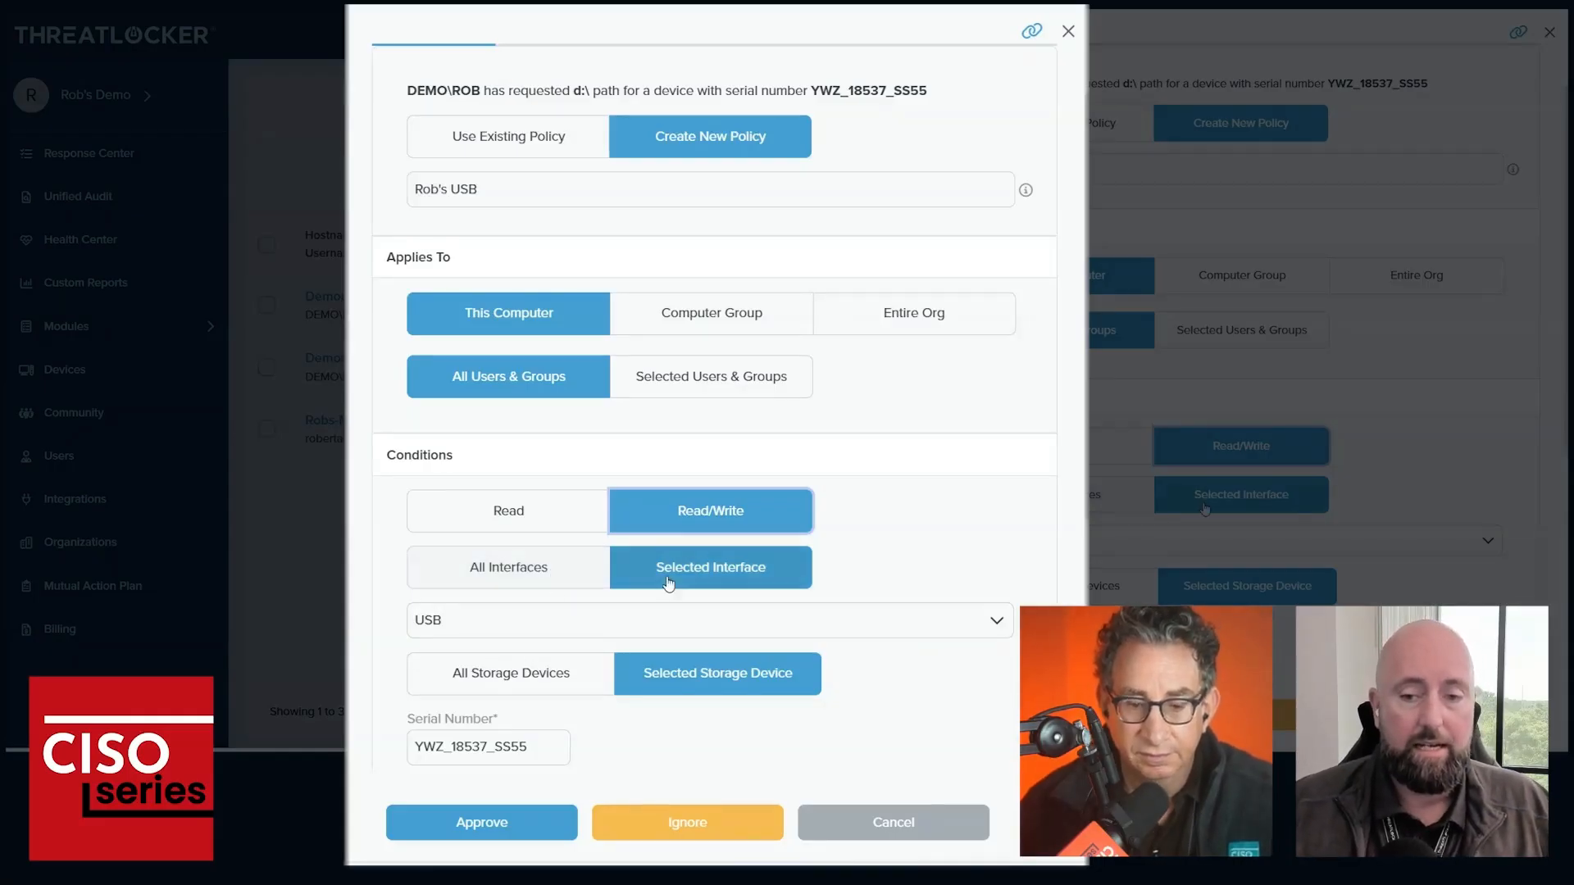
{"action": "scroll", "coordinate": [617, 594], "scroll_direction": "down", "scroll_amount": 1}
{"action": "scroll", "coordinate": [525, 577], "scroll_direction": "down", "scroll_amount": 3}
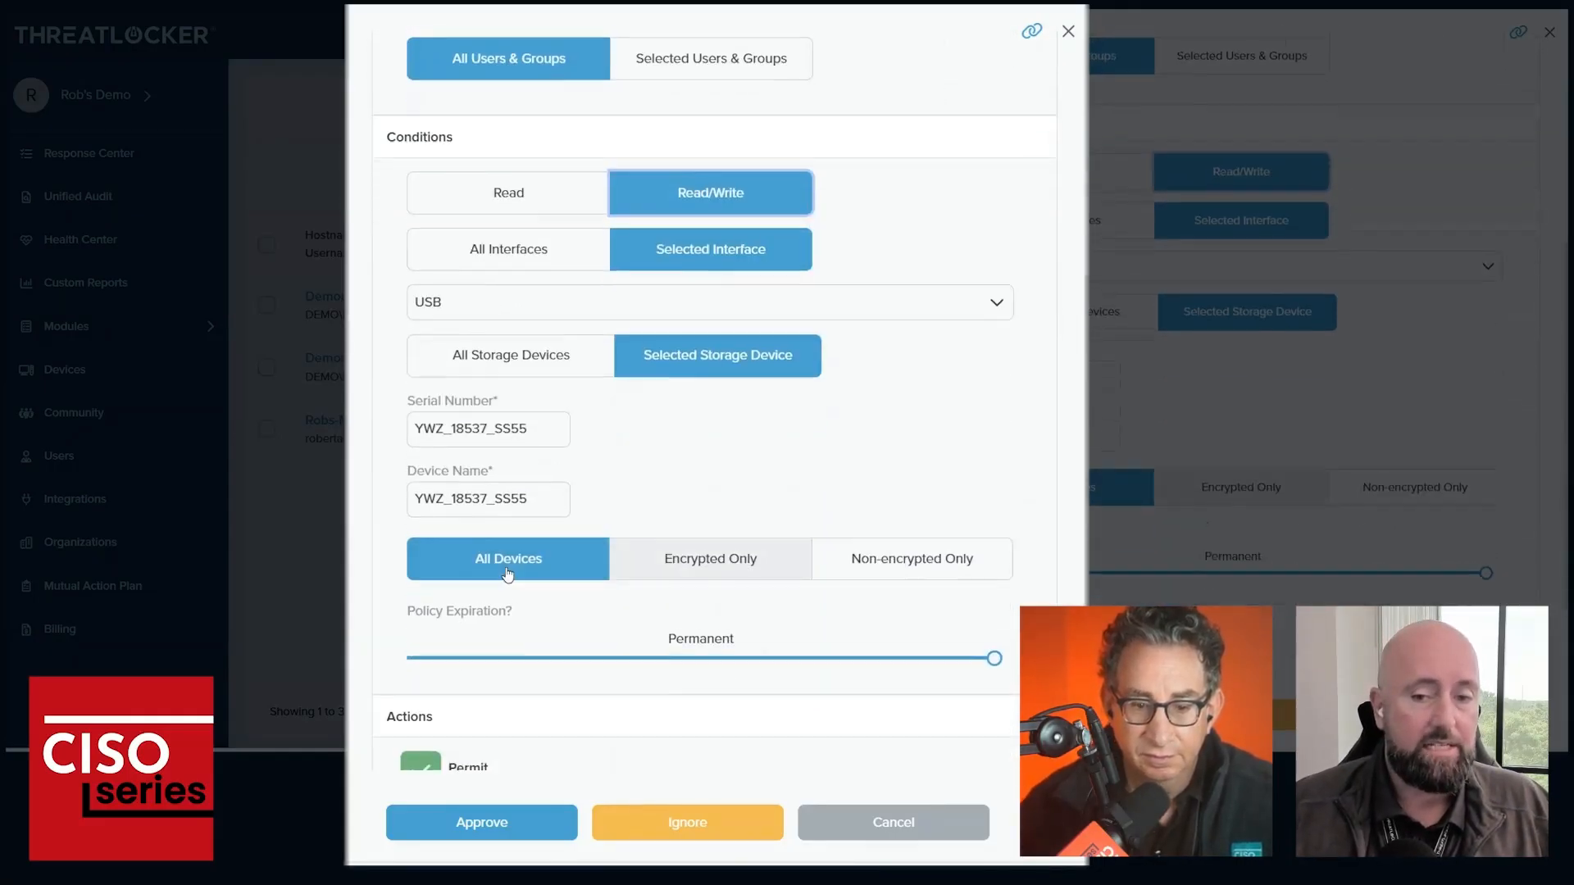
{"action": "left_click_drag", "start_coordinate": [539, 421], "coordinate": [373, 452]}
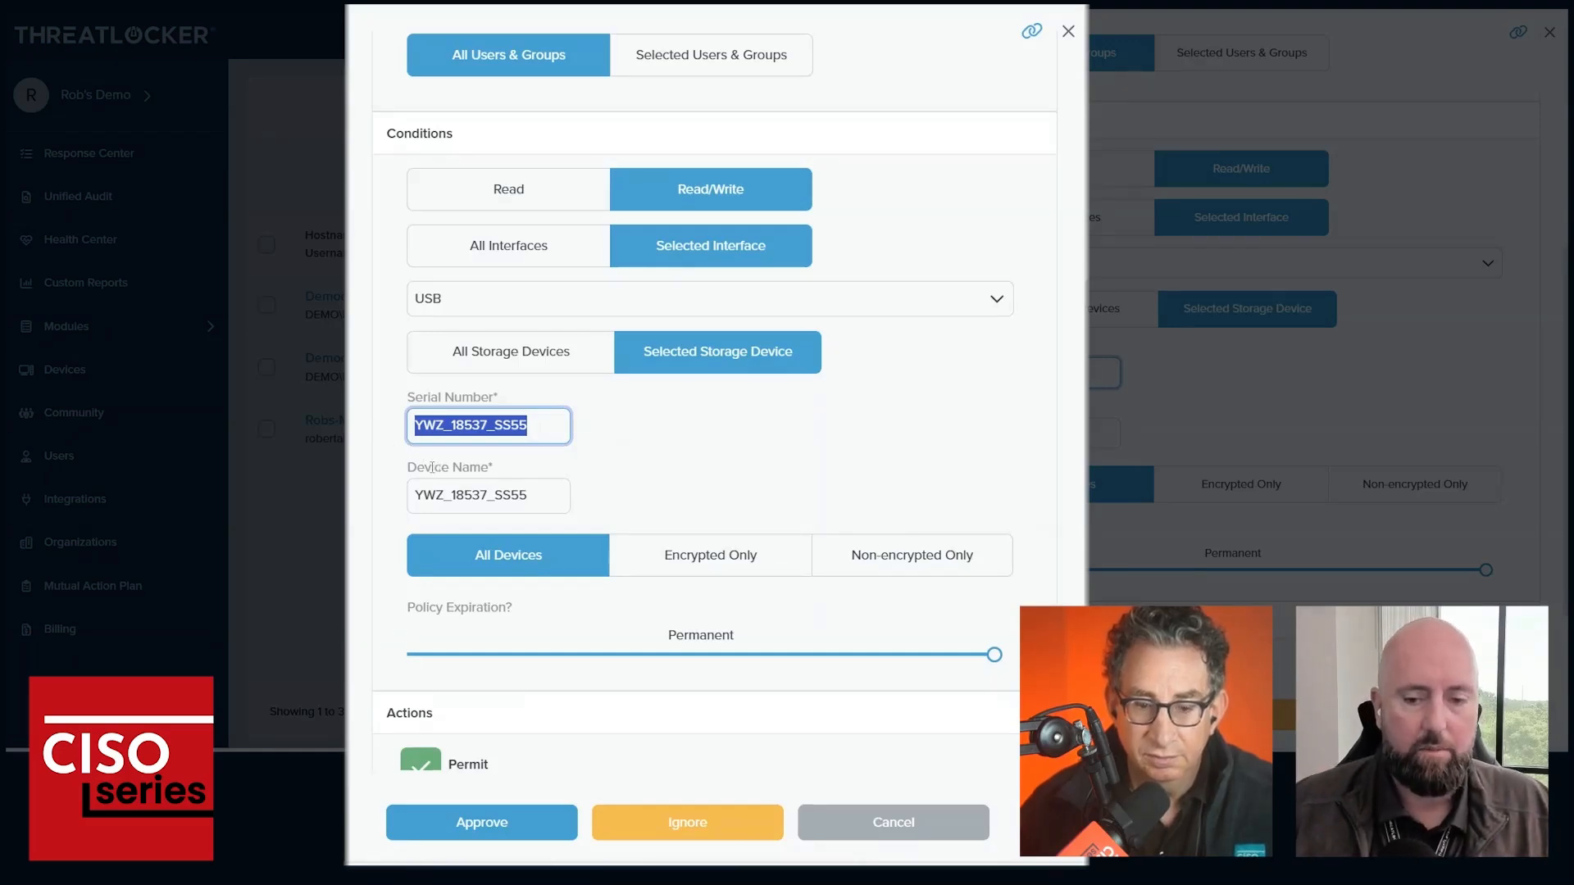
Set the policy expiration to 2 Hours and approve the storage request
{"action": "scroll", "coordinate": [740, 589], "scroll_direction": "down", "scroll_amount": 1}
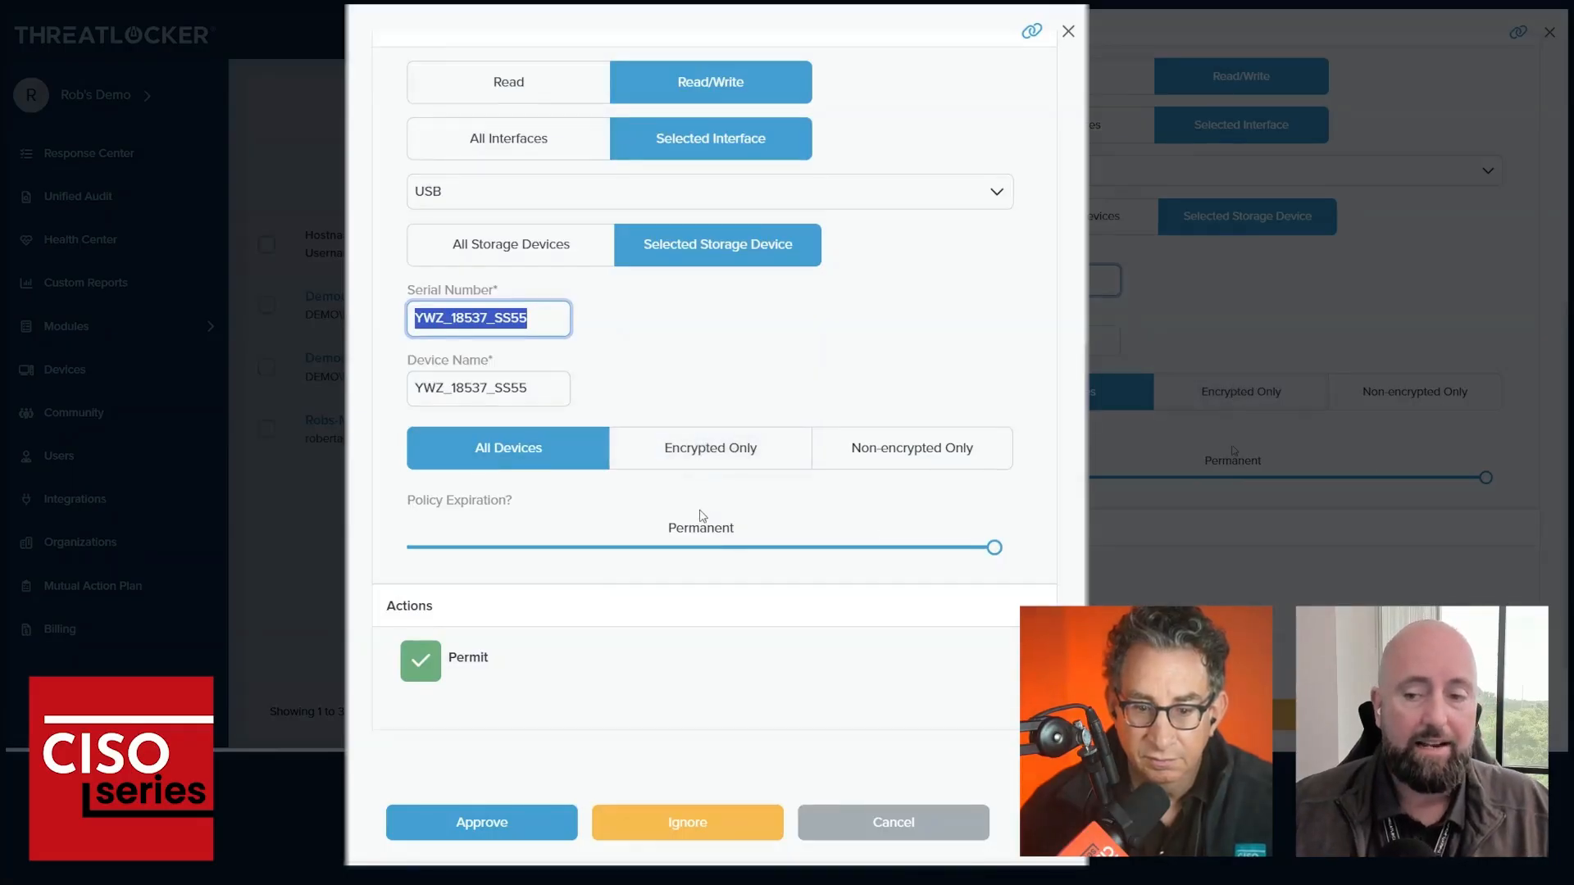
{"action": "left_click_drag", "start_coordinate": [999, 544], "coordinate": [473, 555]}
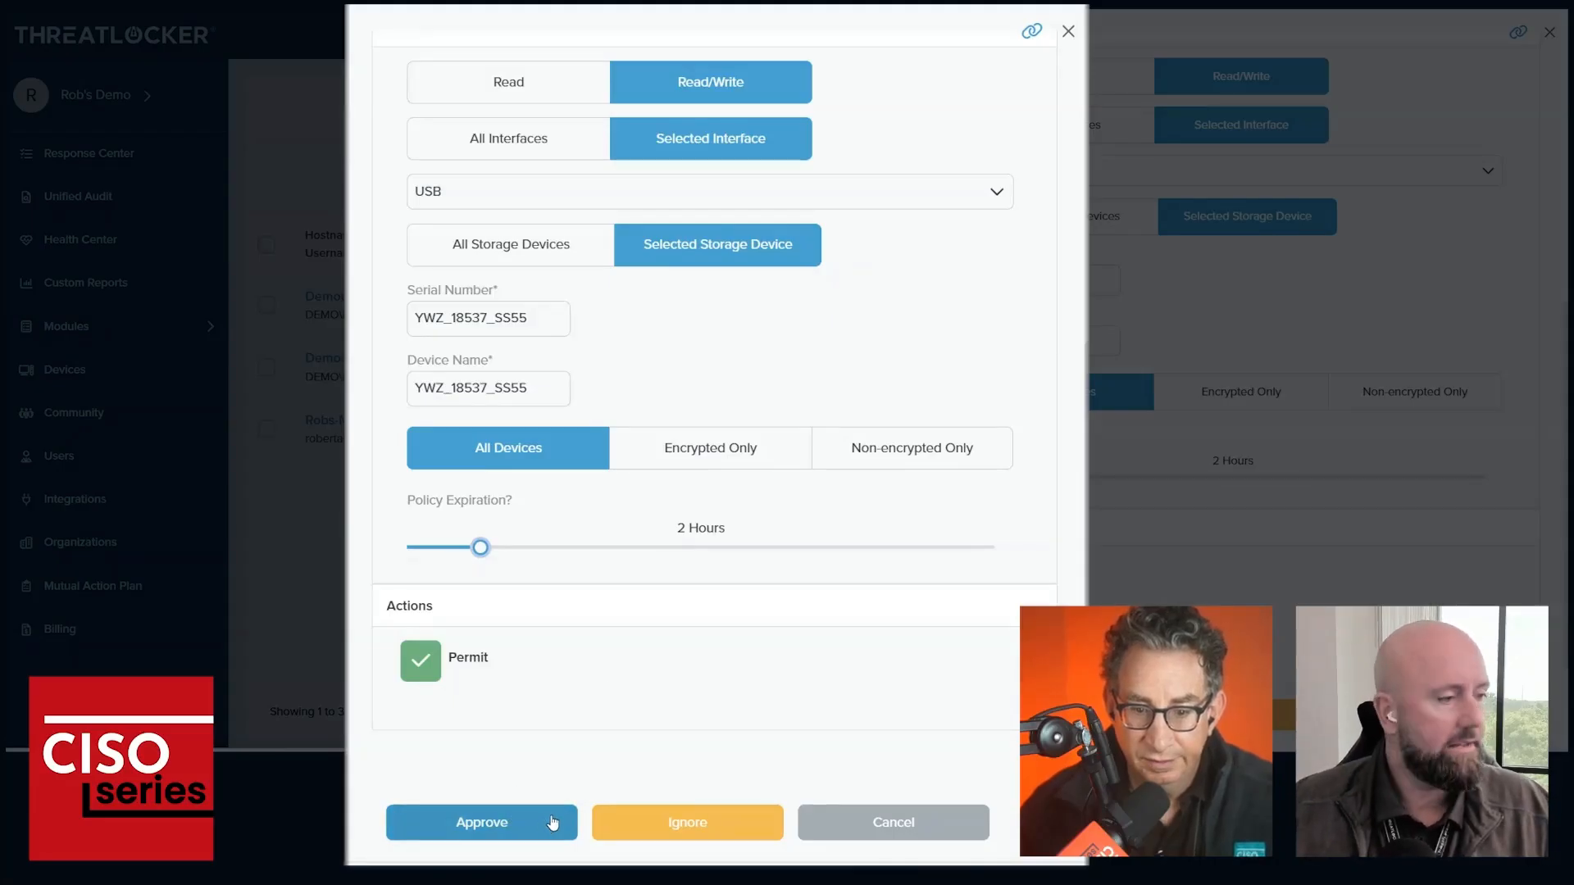
{"action": "left_click", "coordinate": [469, 824]}
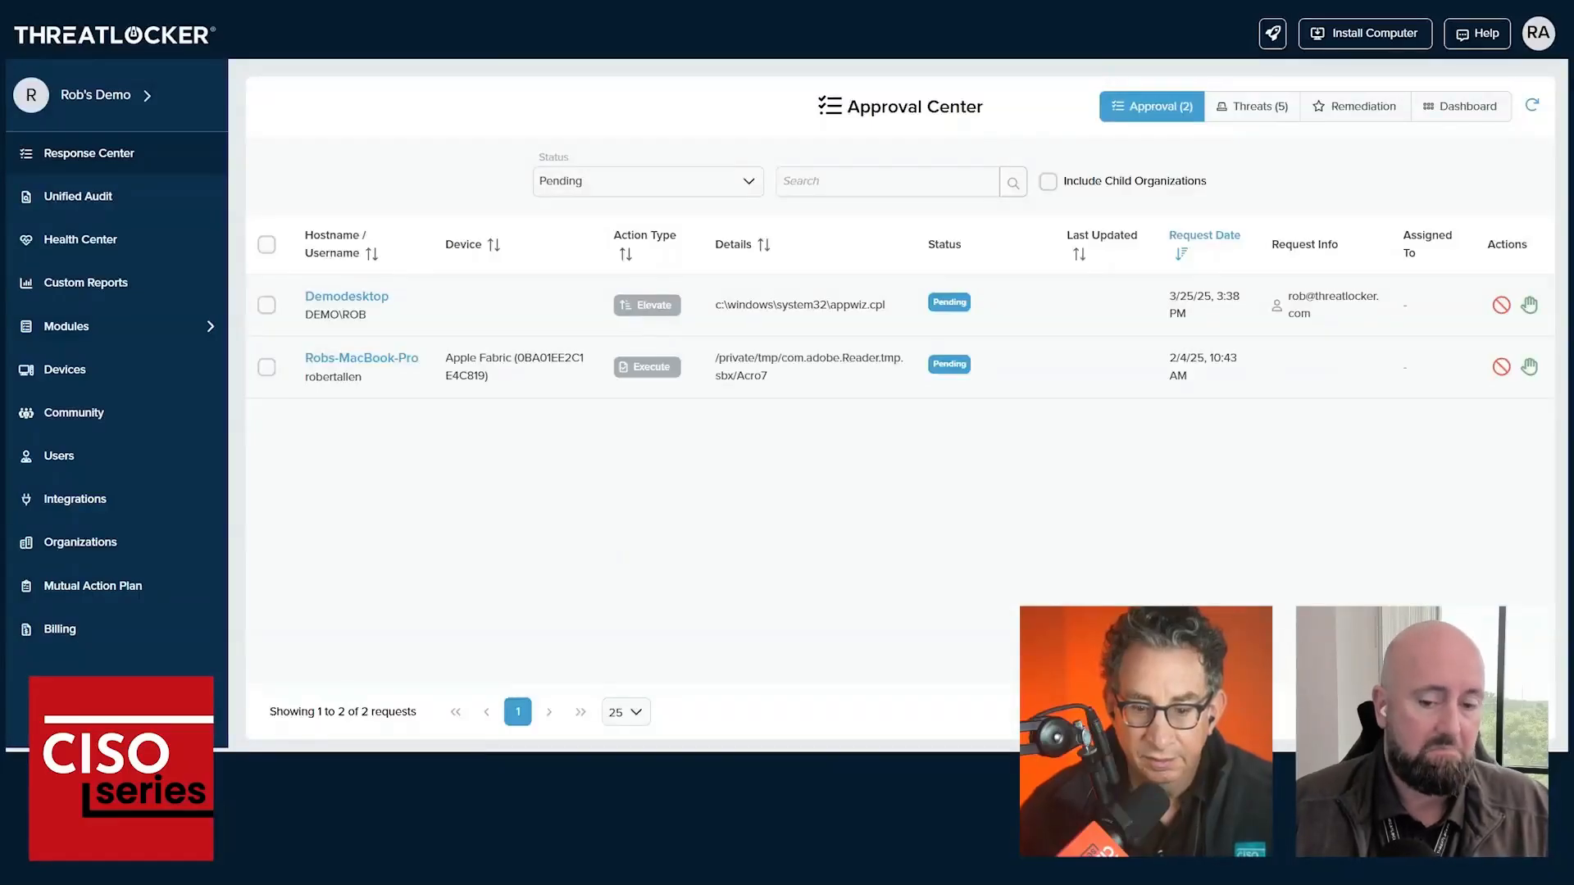
Switch to the demo desktop, dismiss the approval notification and open the USB (D:) drive in File Explorer
{"action": "key", "text": "alt+Tab"}
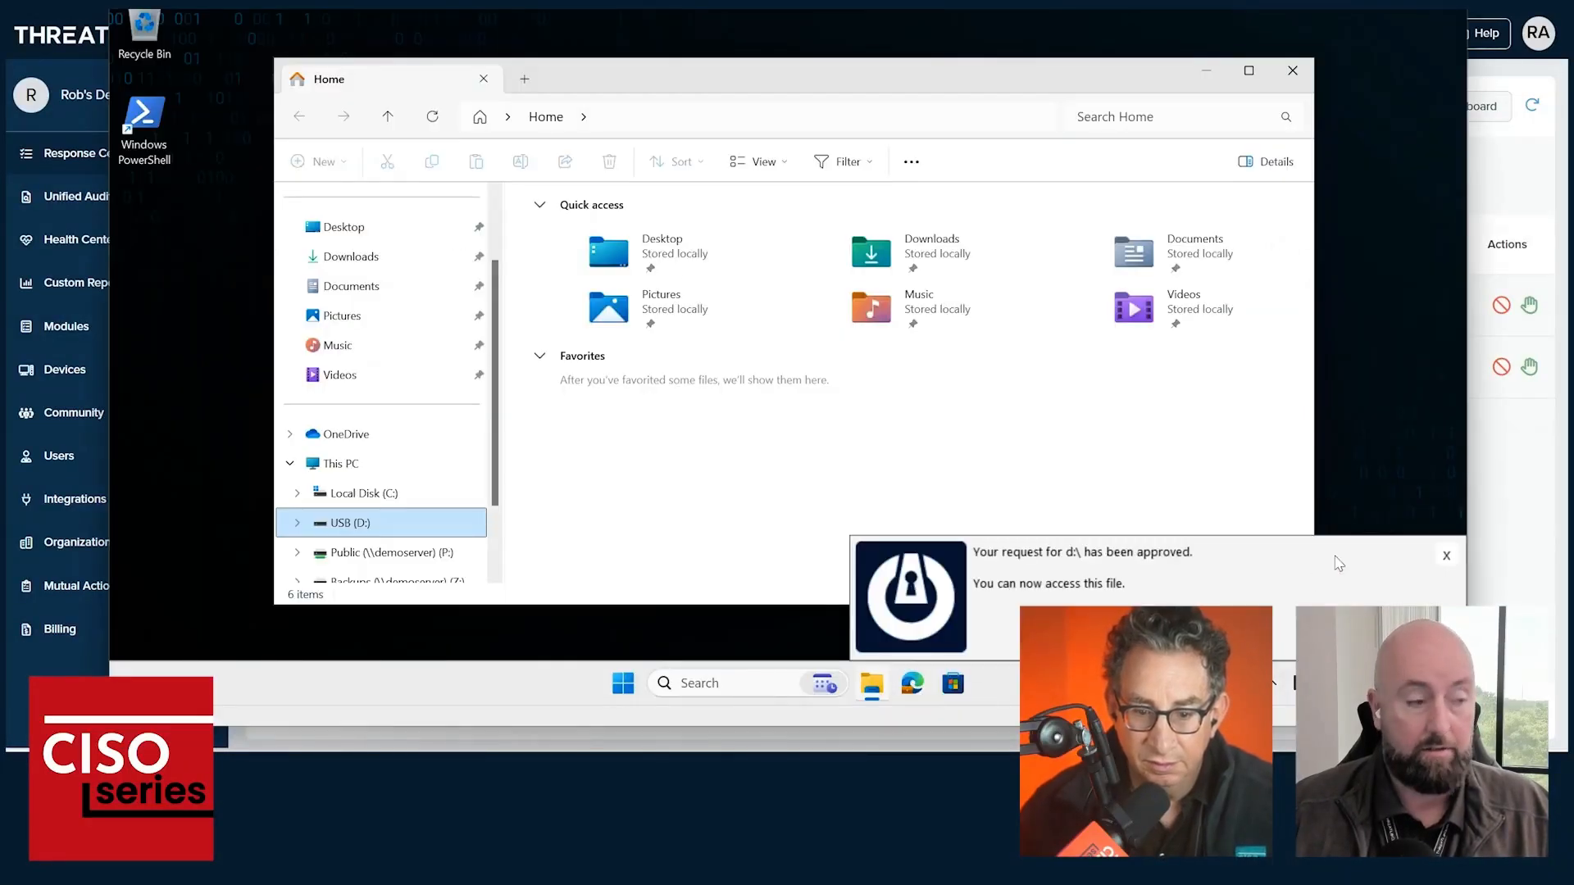
{"action": "left_click", "coordinate": [1446, 556]}
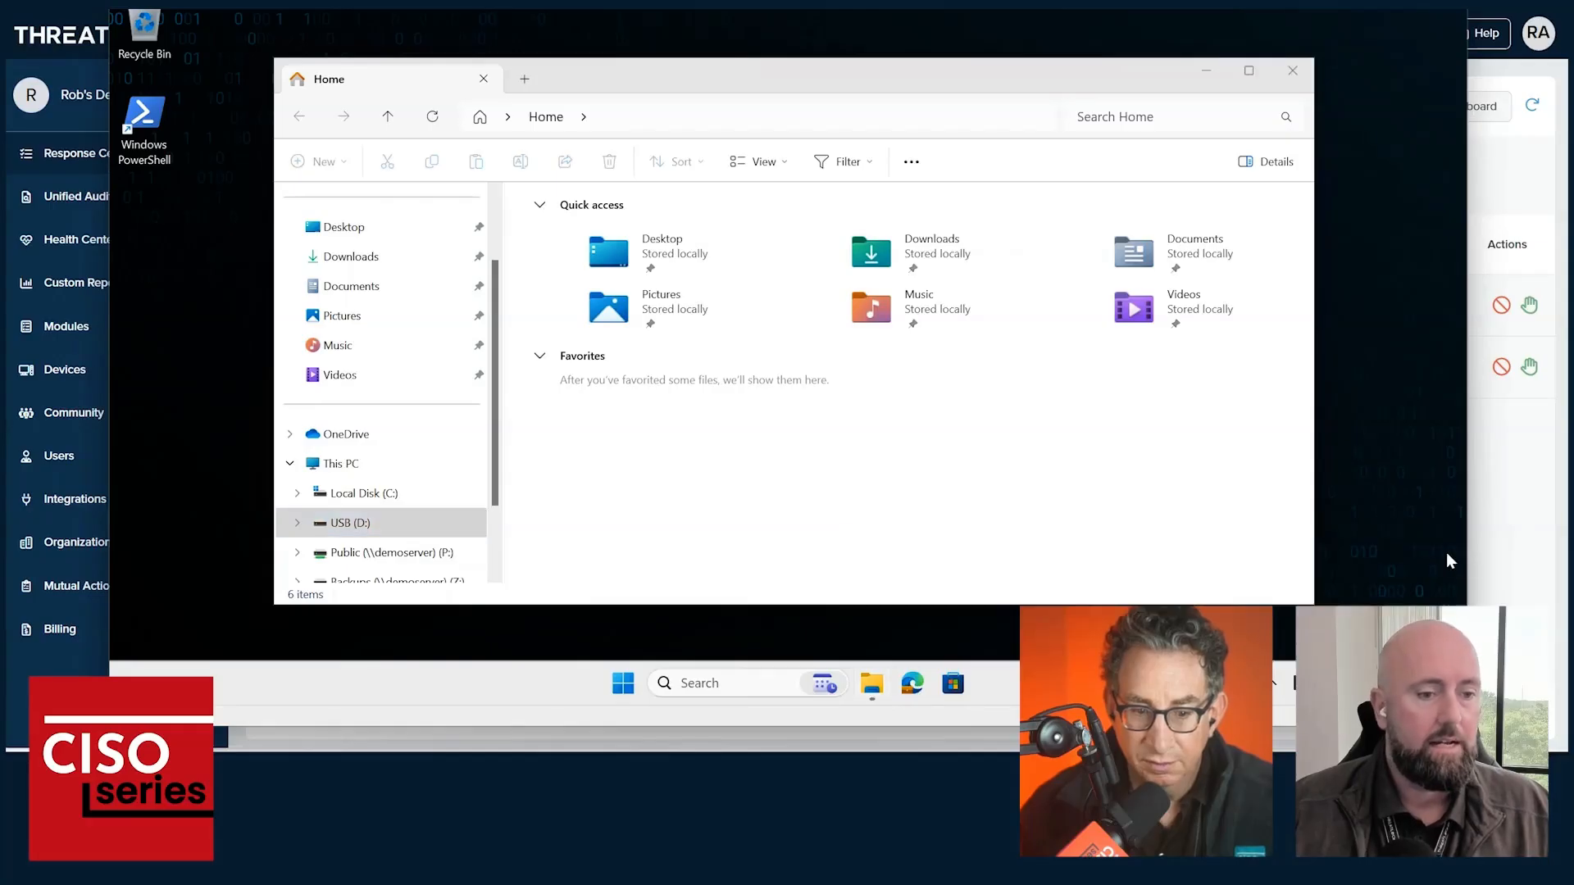
{"action": "left_click", "coordinate": [364, 526]}
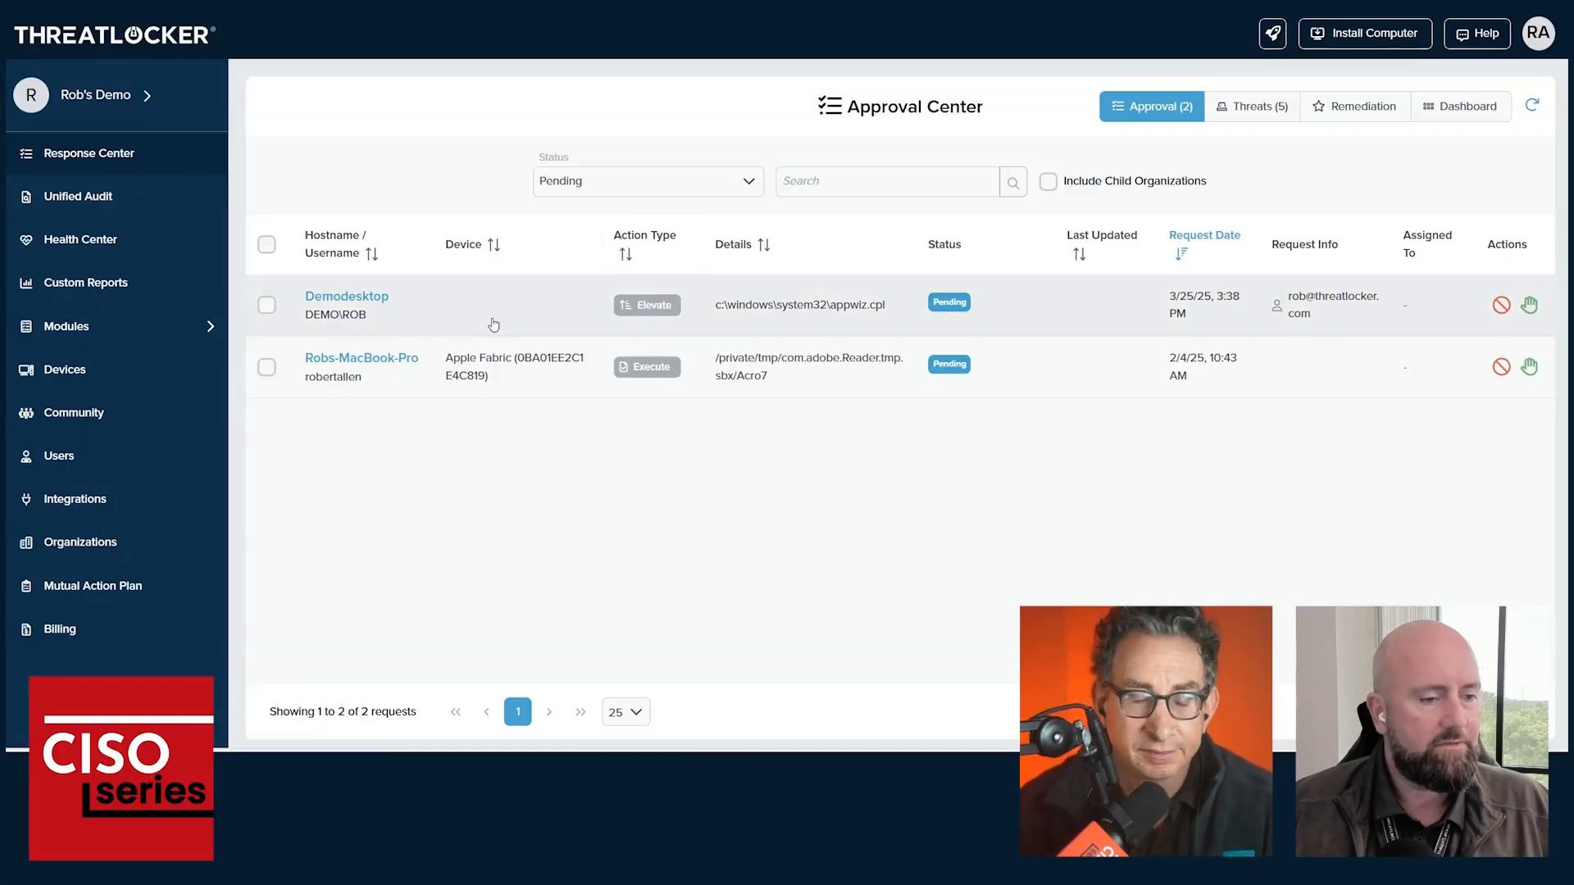
Open Storage Control in the ThreatLocker portal and list the policies applied to the Workstations group
{"action": "left_click", "coordinate": [113, 325]}
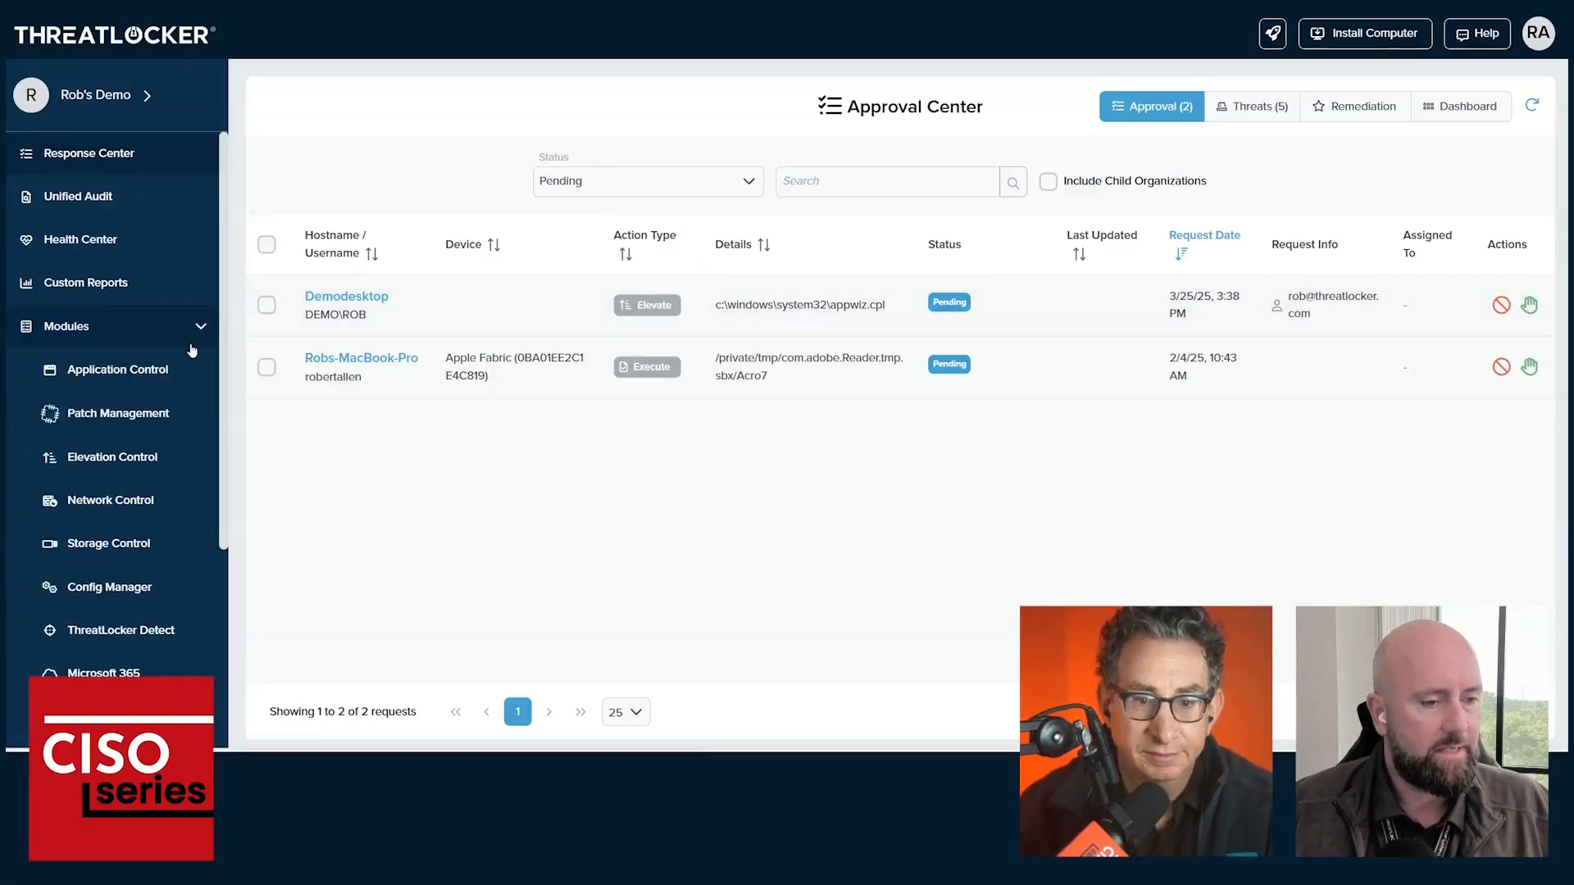
{"action": "left_click", "coordinate": [146, 545]}
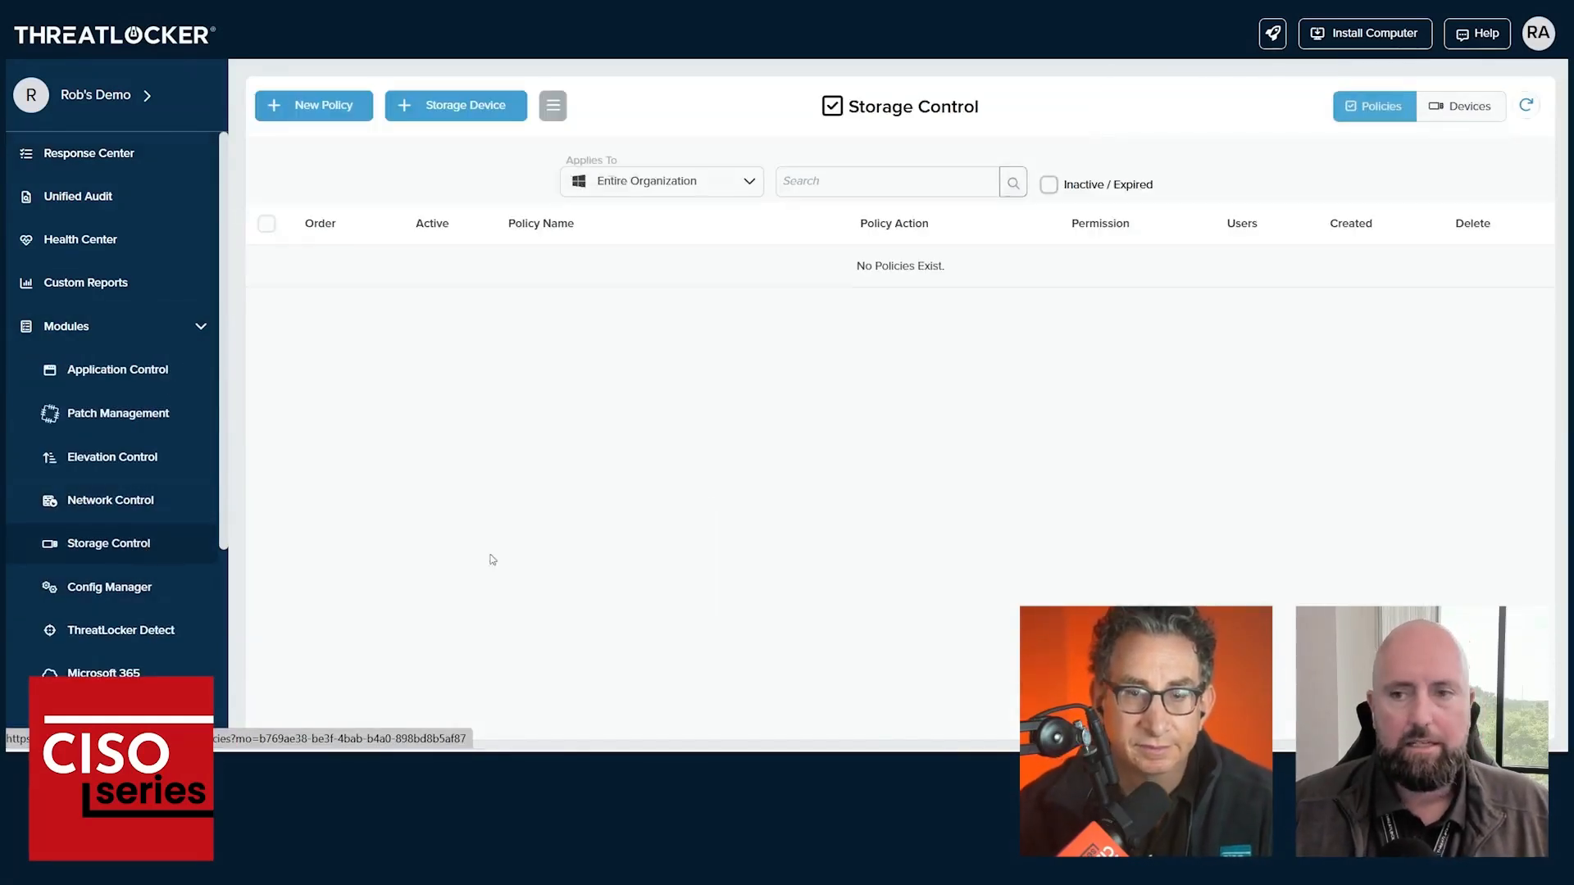
{"action": "left_click", "coordinate": [697, 182]}
{"action": "left_click", "coordinate": [643, 488]}
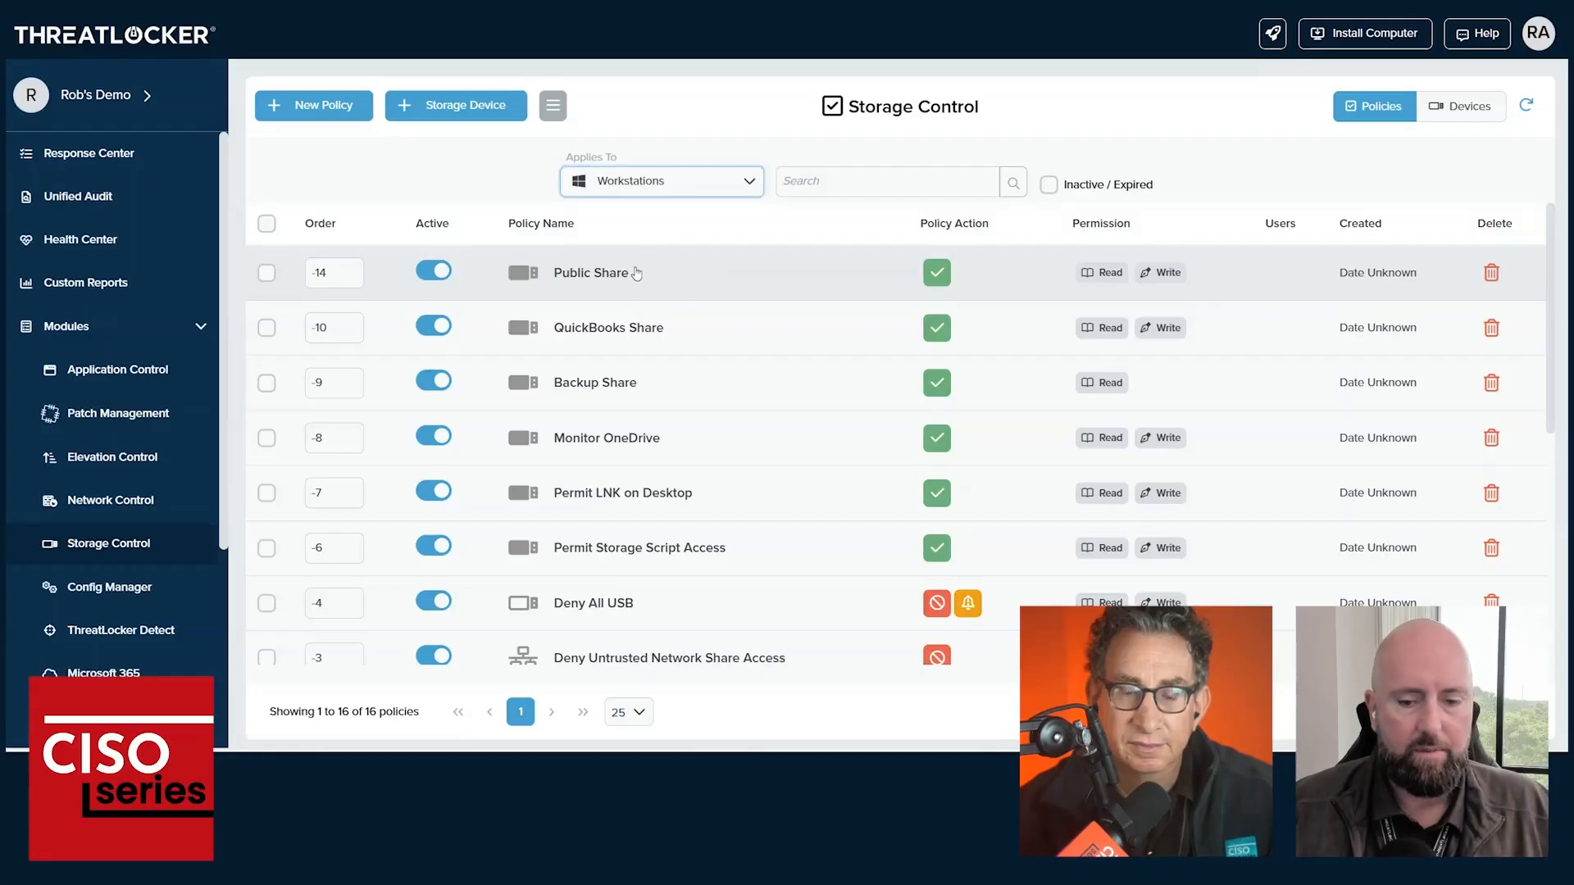
Open the Public Share policy, examine its file paths and selected programs, and leave it without saving
{"action": "left_click", "coordinate": [636, 273]}
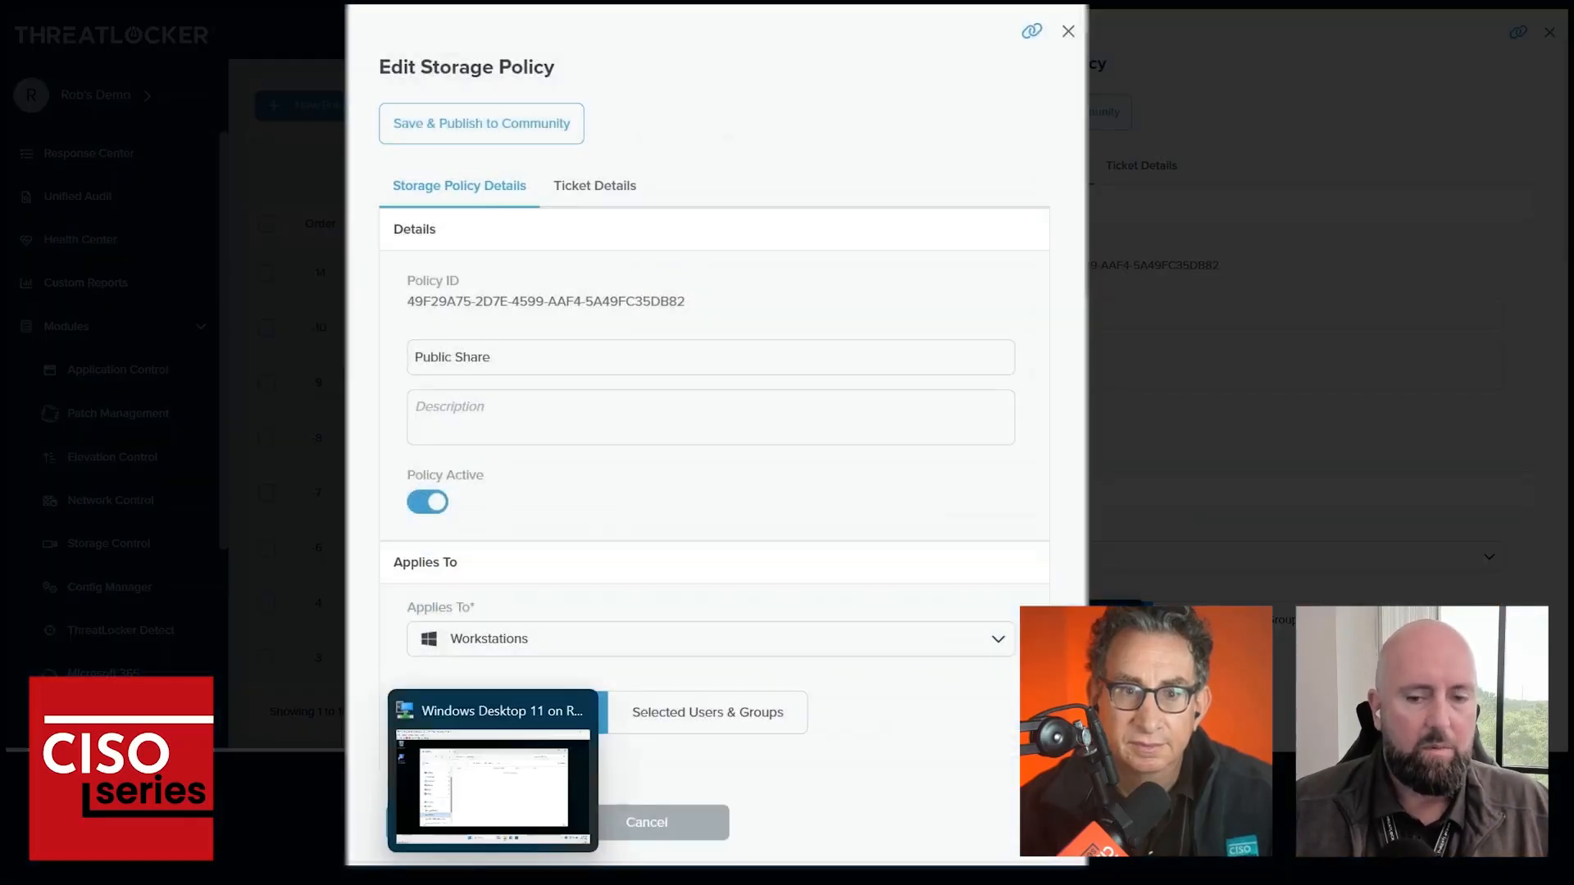
{"action": "scroll", "coordinate": [604, 369], "scroll_direction": "down", "scroll_amount": 8}
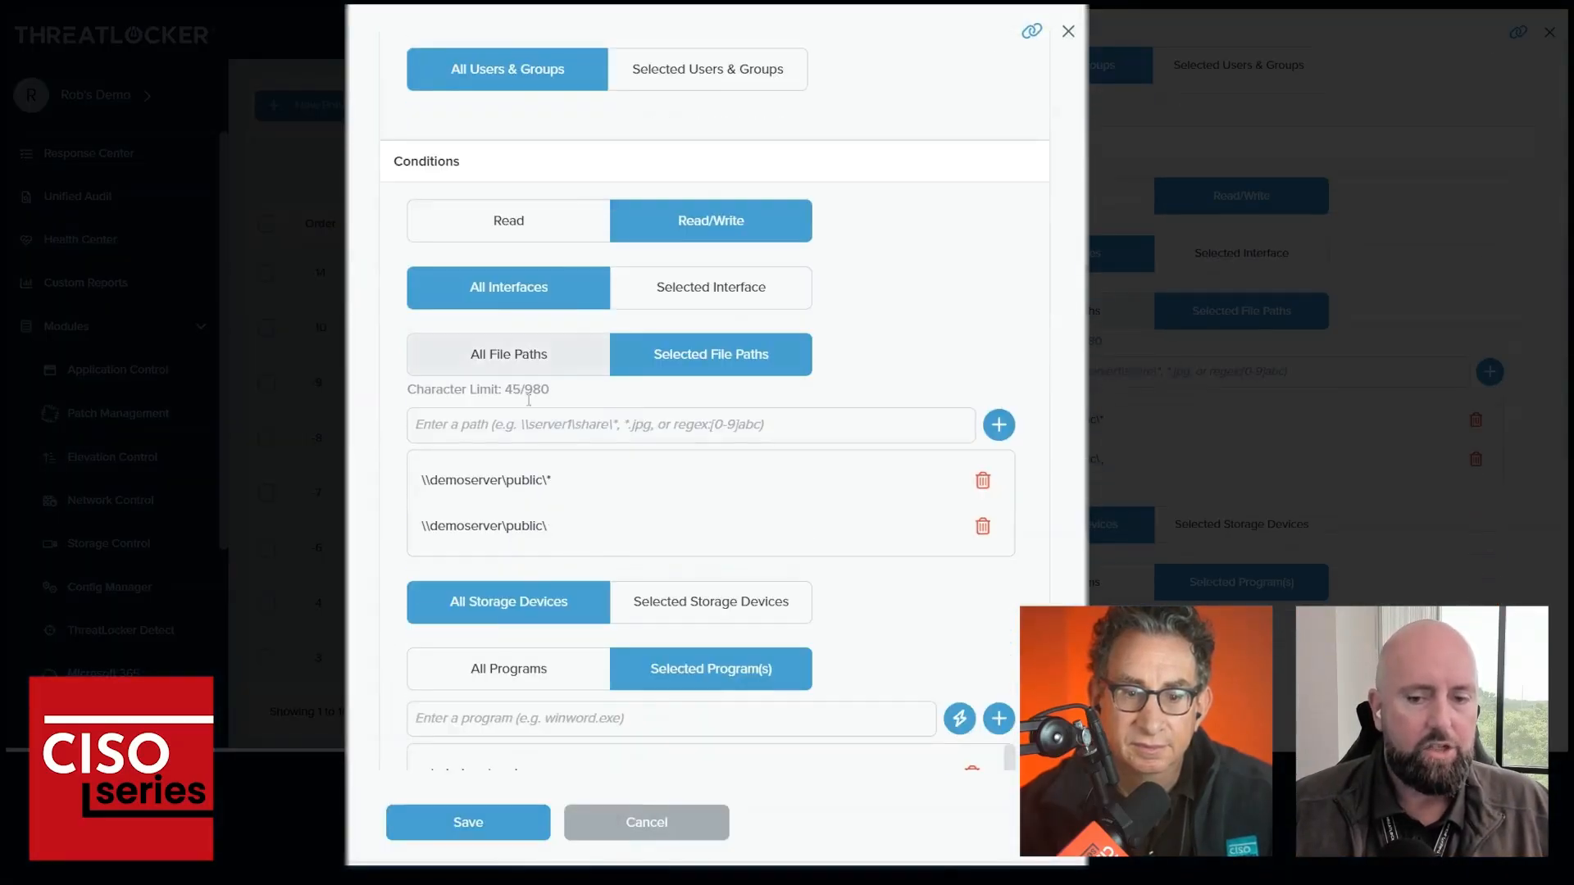
{"action": "scroll", "coordinate": [509, 557], "scroll_direction": "down", "scroll_amount": 4}
{"action": "scroll", "coordinate": [508, 596], "scroll_direction": "down", "scroll_amount": 3}
{"action": "scroll", "coordinate": [607, 492], "scroll_direction": "up", "scroll_amount": 3}
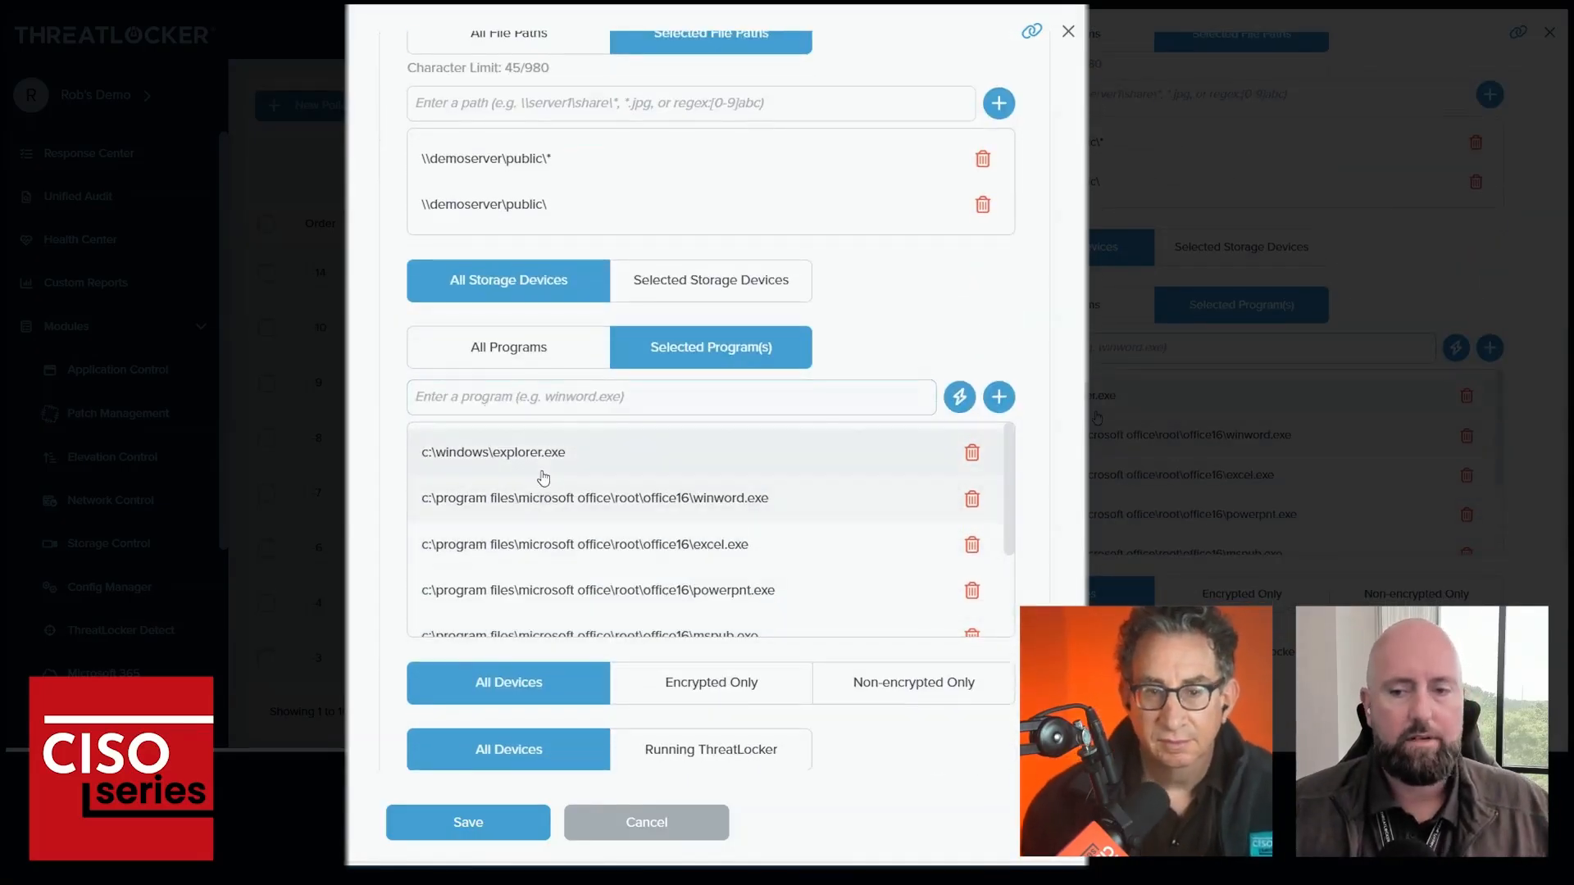
{"action": "scroll", "coordinate": [544, 492], "scroll_direction": "down", "scroll_amount": 3}
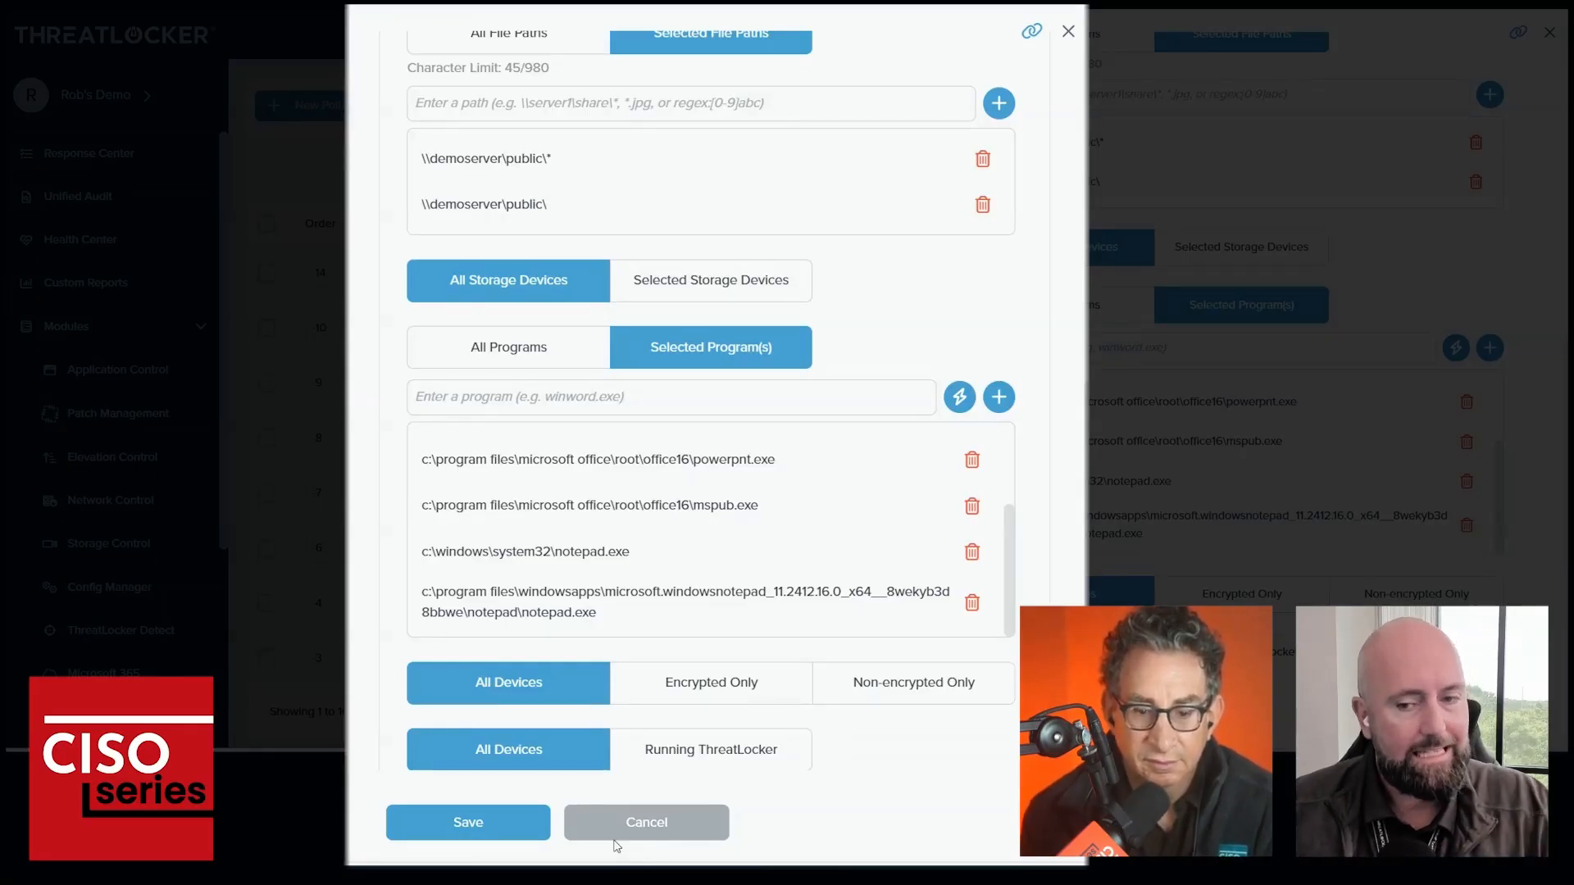
{"action": "scroll", "coordinate": [578, 586], "scroll_direction": "up", "scroll_amount": 3}
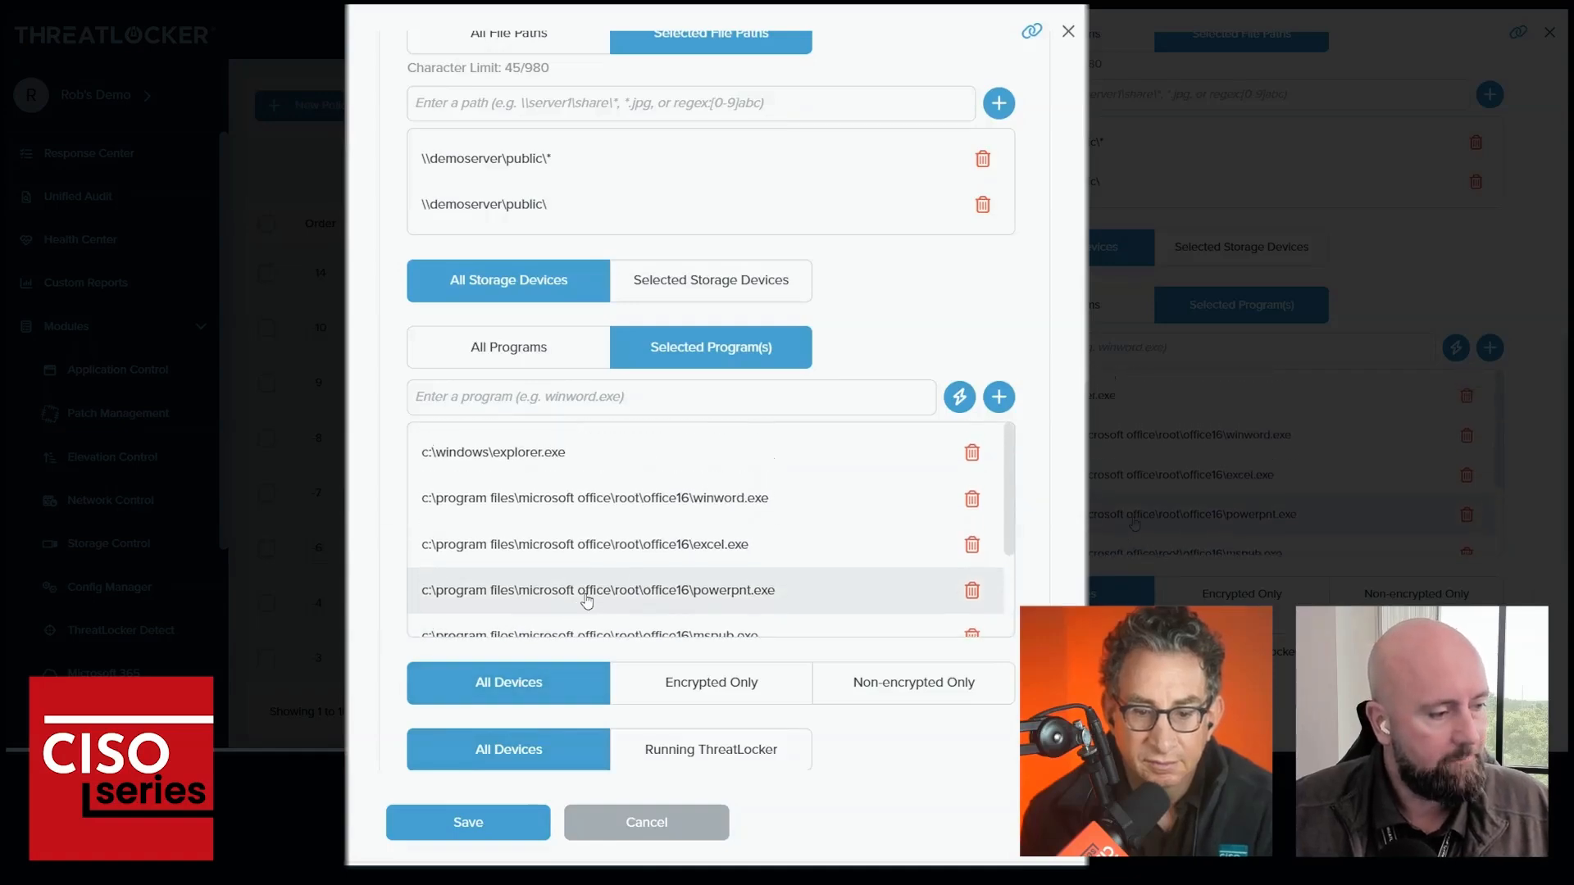
{"action": "left_click", "coordinate": [642, 822]}
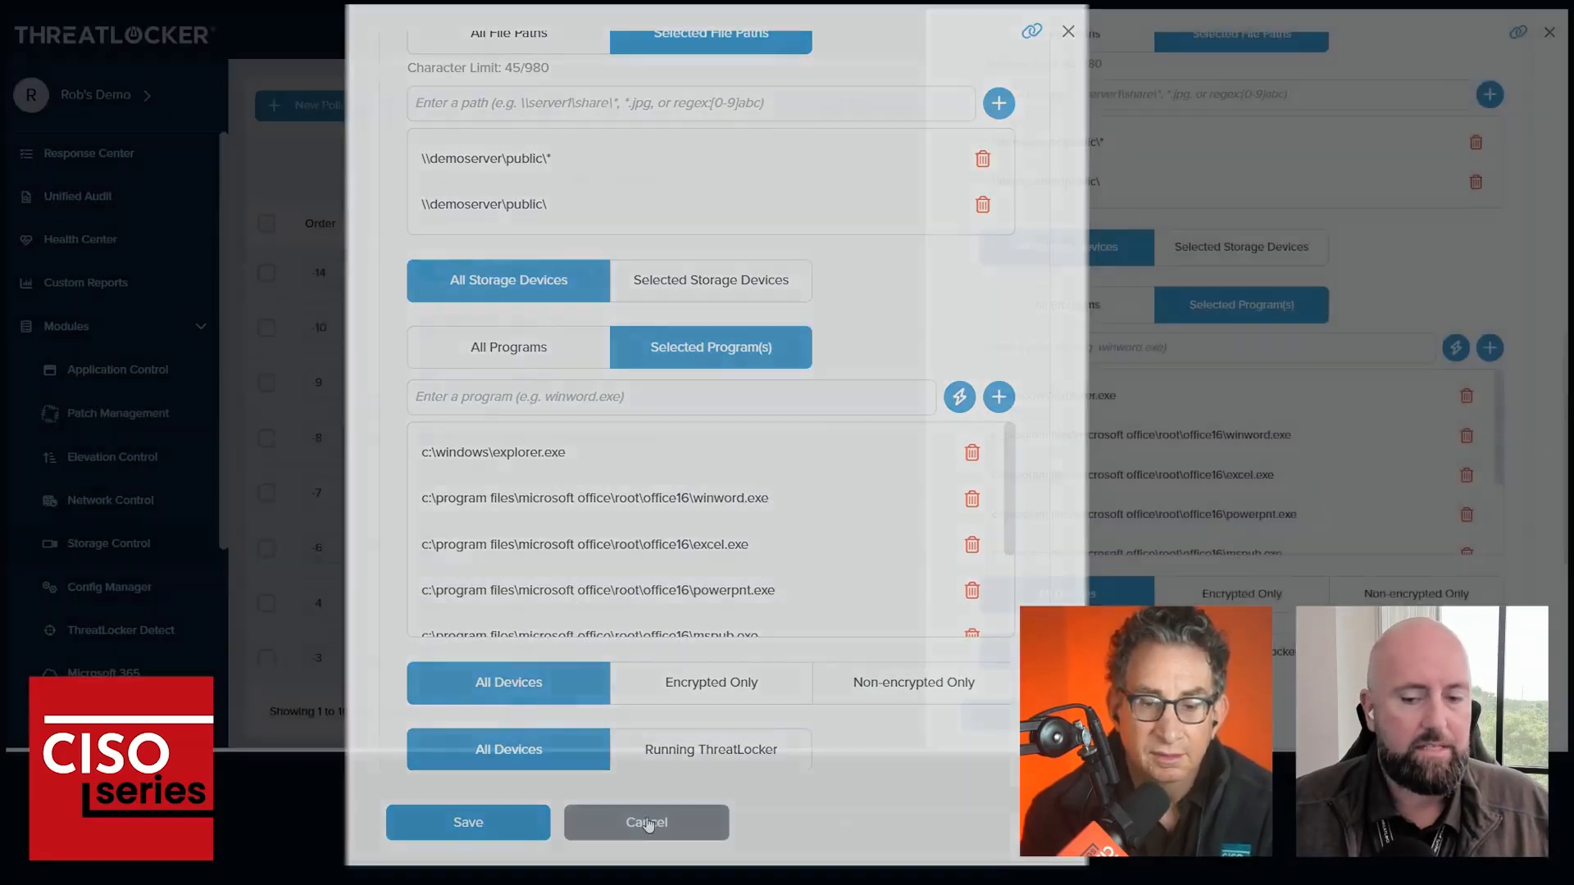
Switch to the demo desktop, browse to the Public (P:) share in File Explorer and open Internal Memo.docx in Word
{"action": "key", "text": "alt+Tab"}
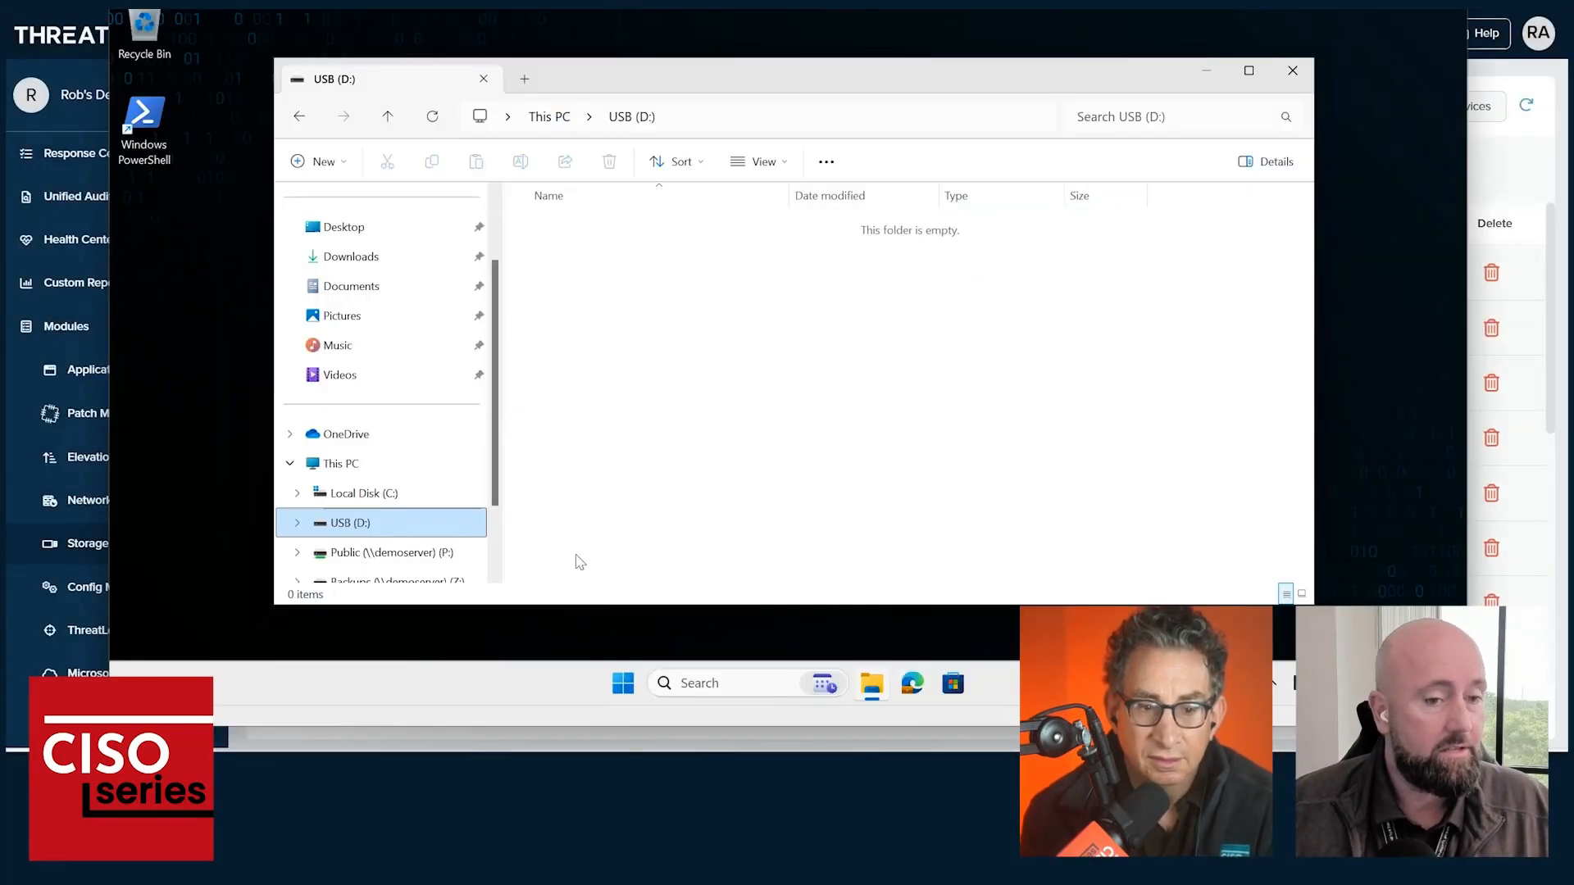
{"action": "left_click", "coordinate": [373, 553]}
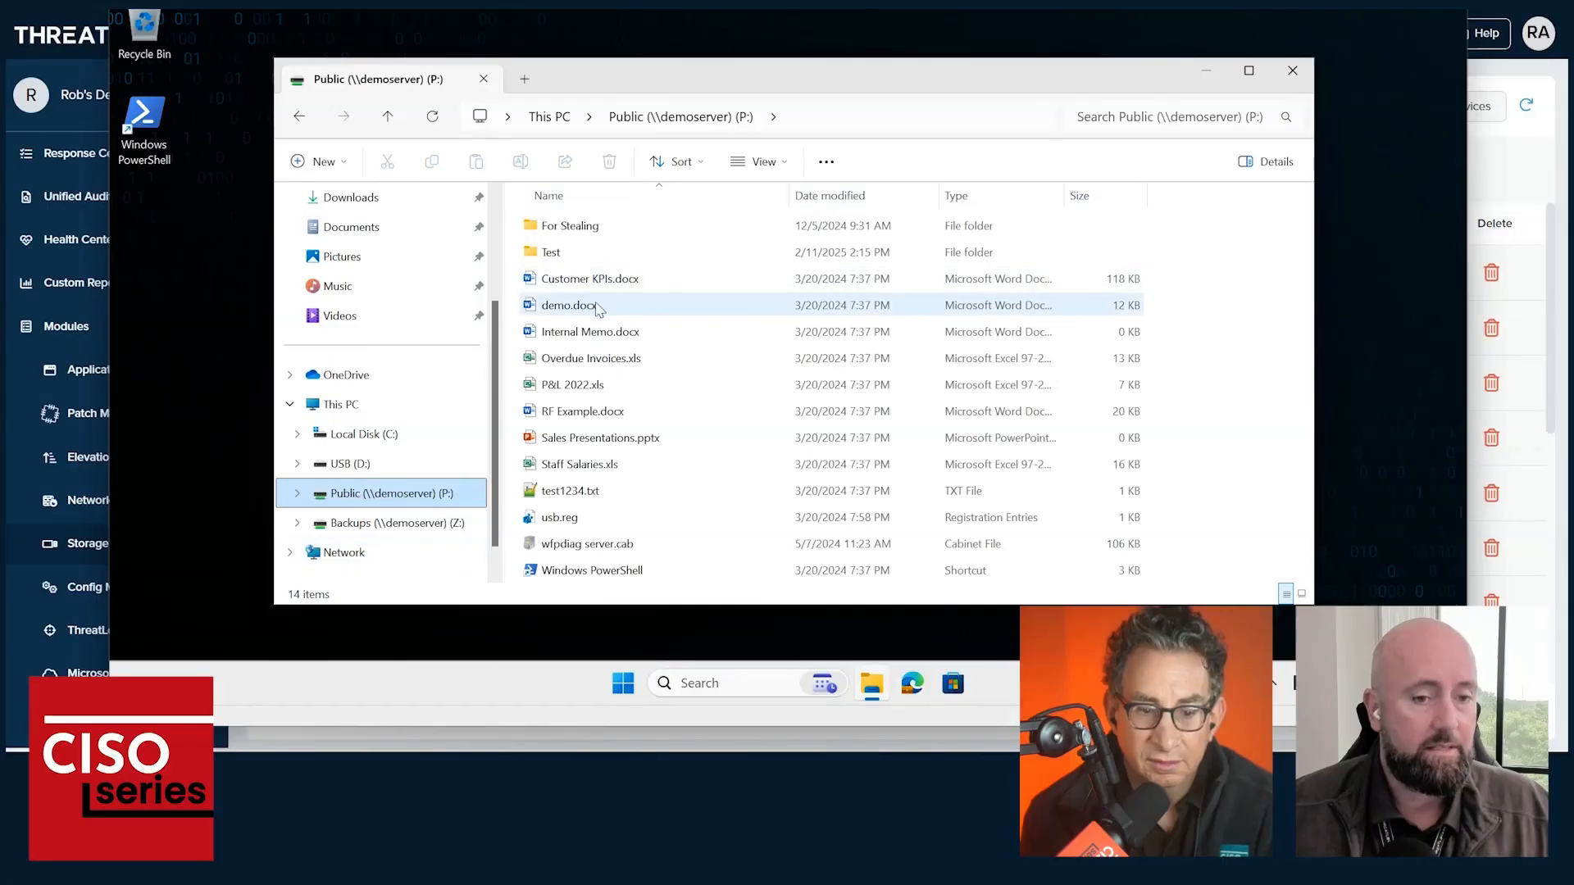
{"action": "left_click", "coordinate": [607, 332]}
Open test1234.txt from the Public share in Notepad, close the file and minimize Notepad
{"action": "left_click", "coordinate": [590, 490]}
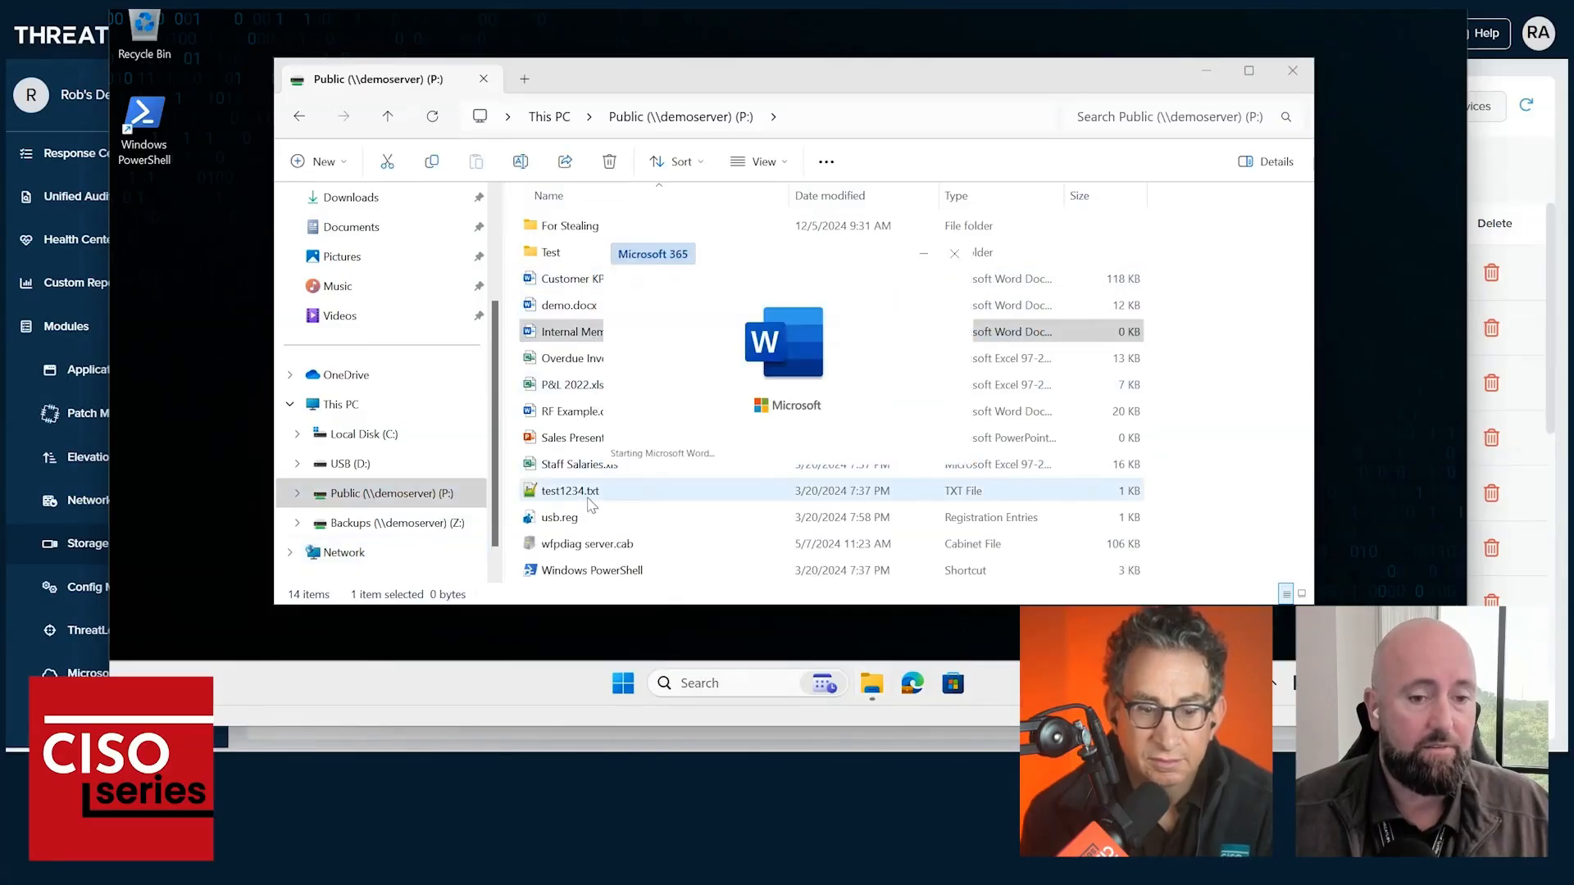
{"action": "right_click", "coordinate": [697, 494]}
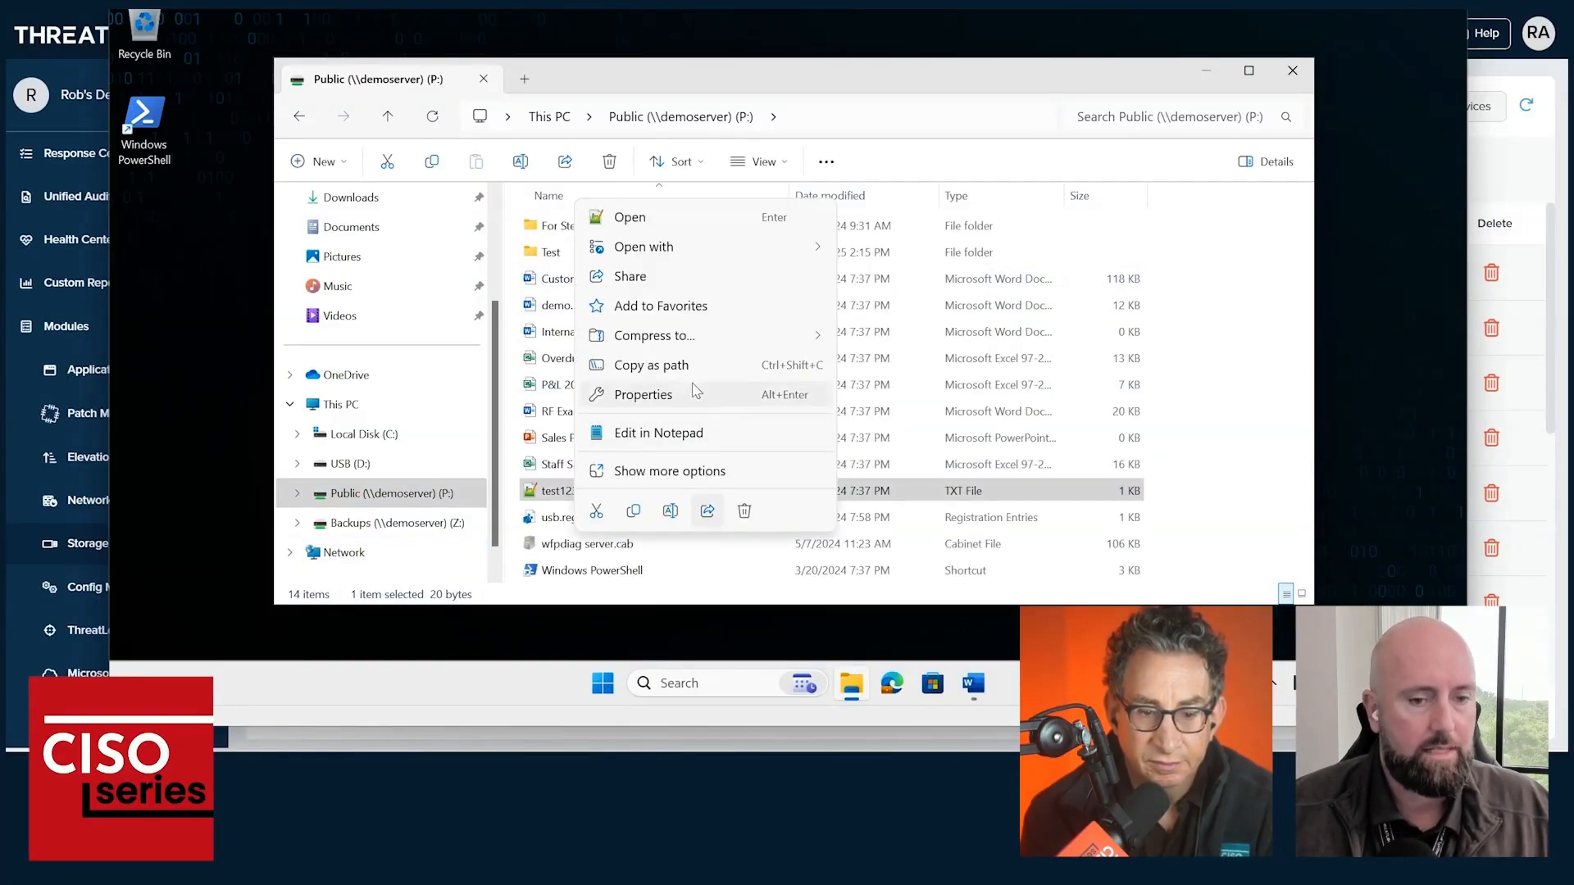
{"action": "left_click", "coordinate": [681, 436]}
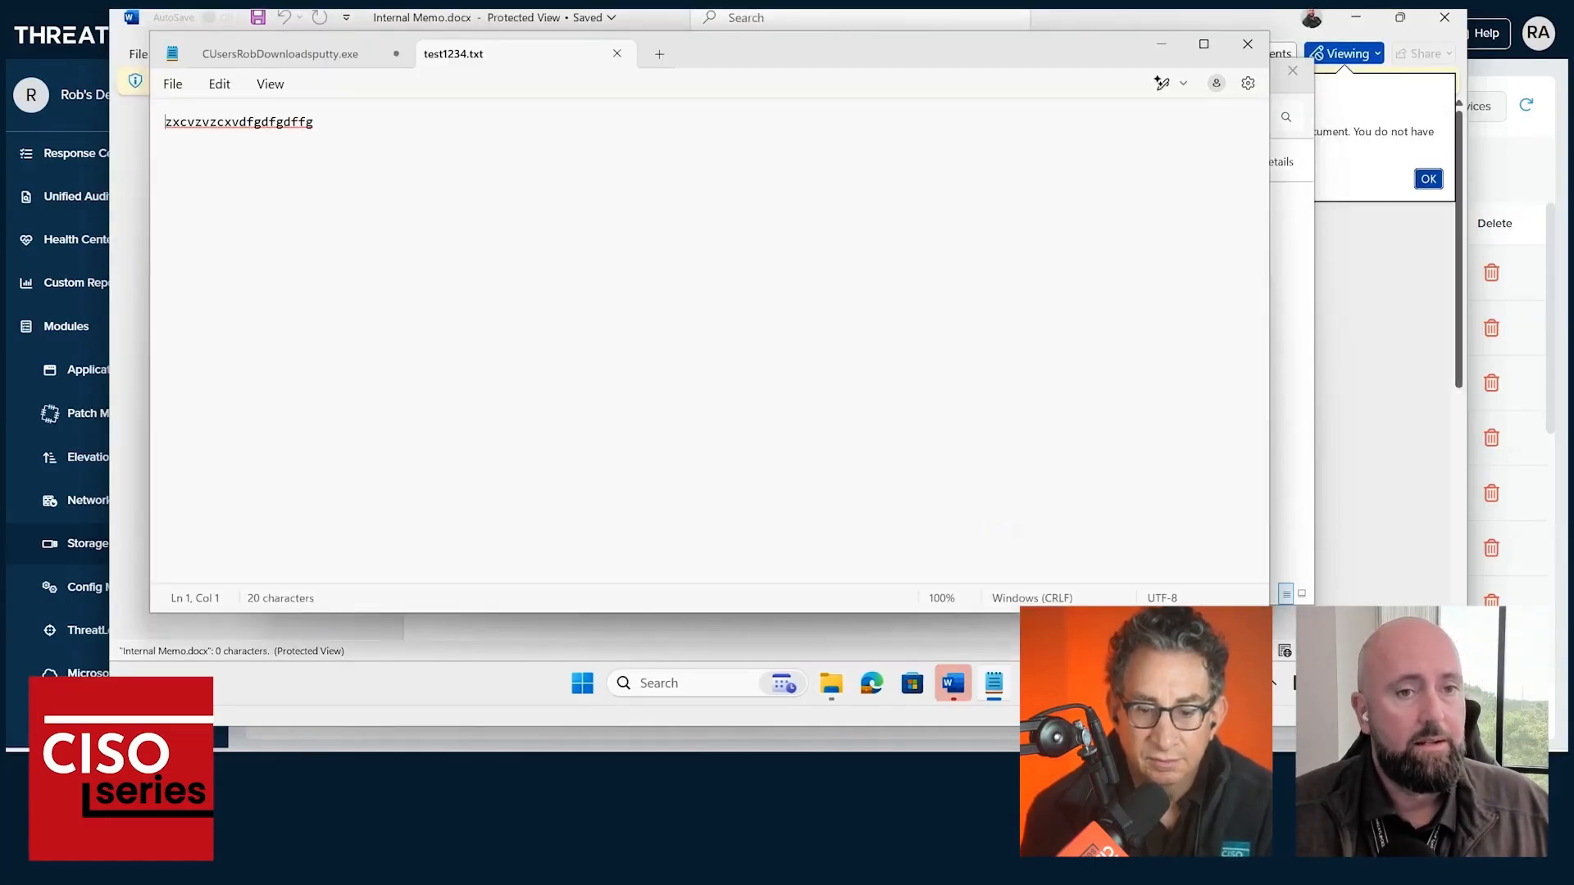
{"action": "left_click", "coordinate": [616, 53]}
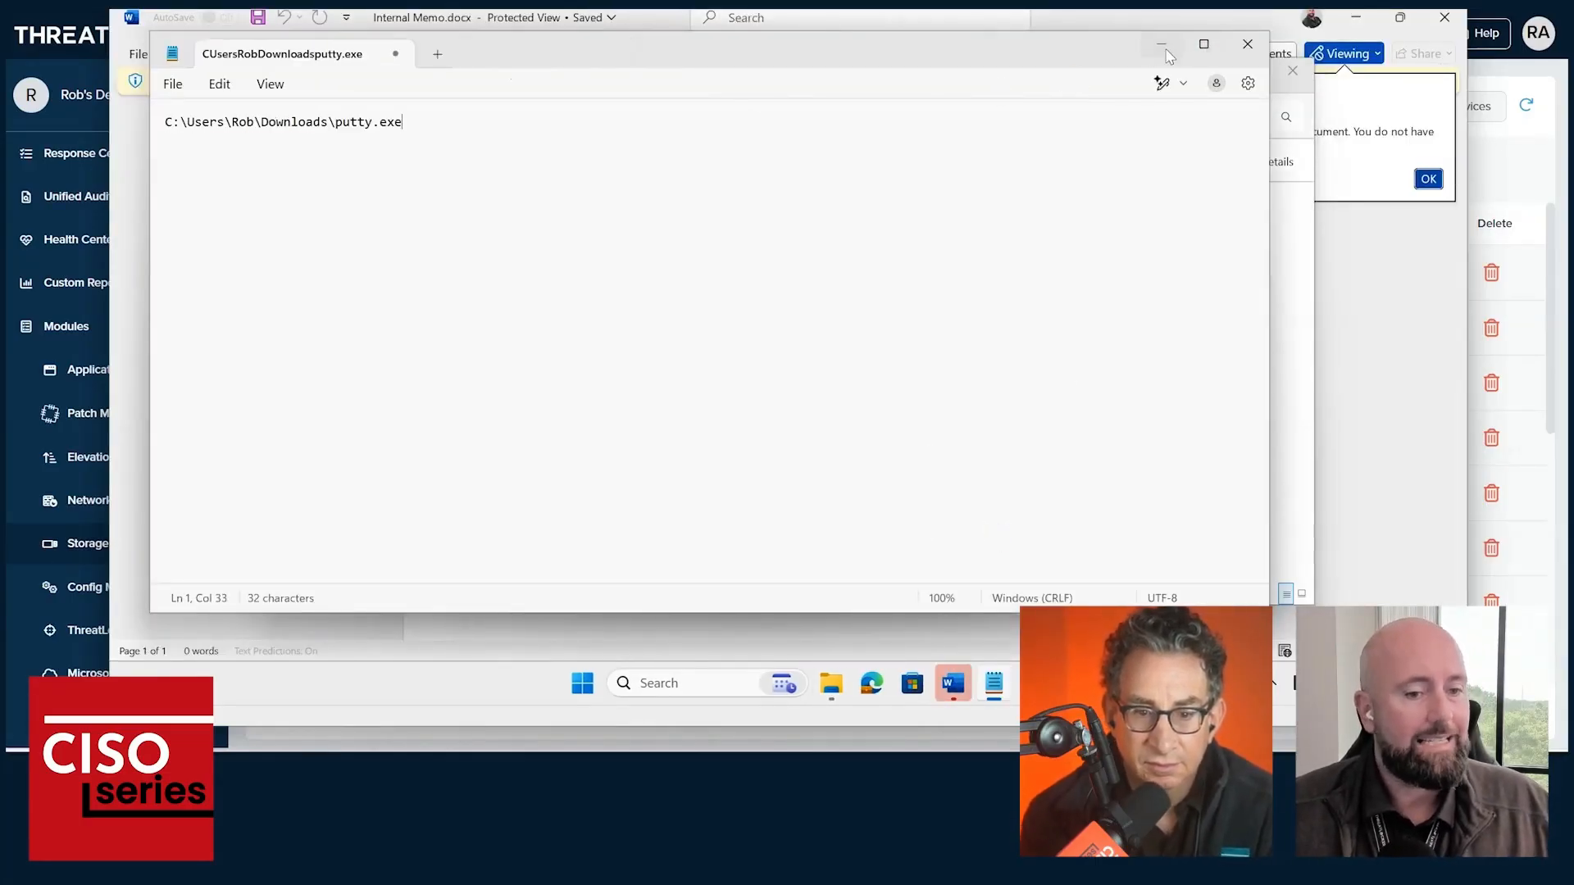
{"action": "left_click", "coordinate": [1163, 47]}
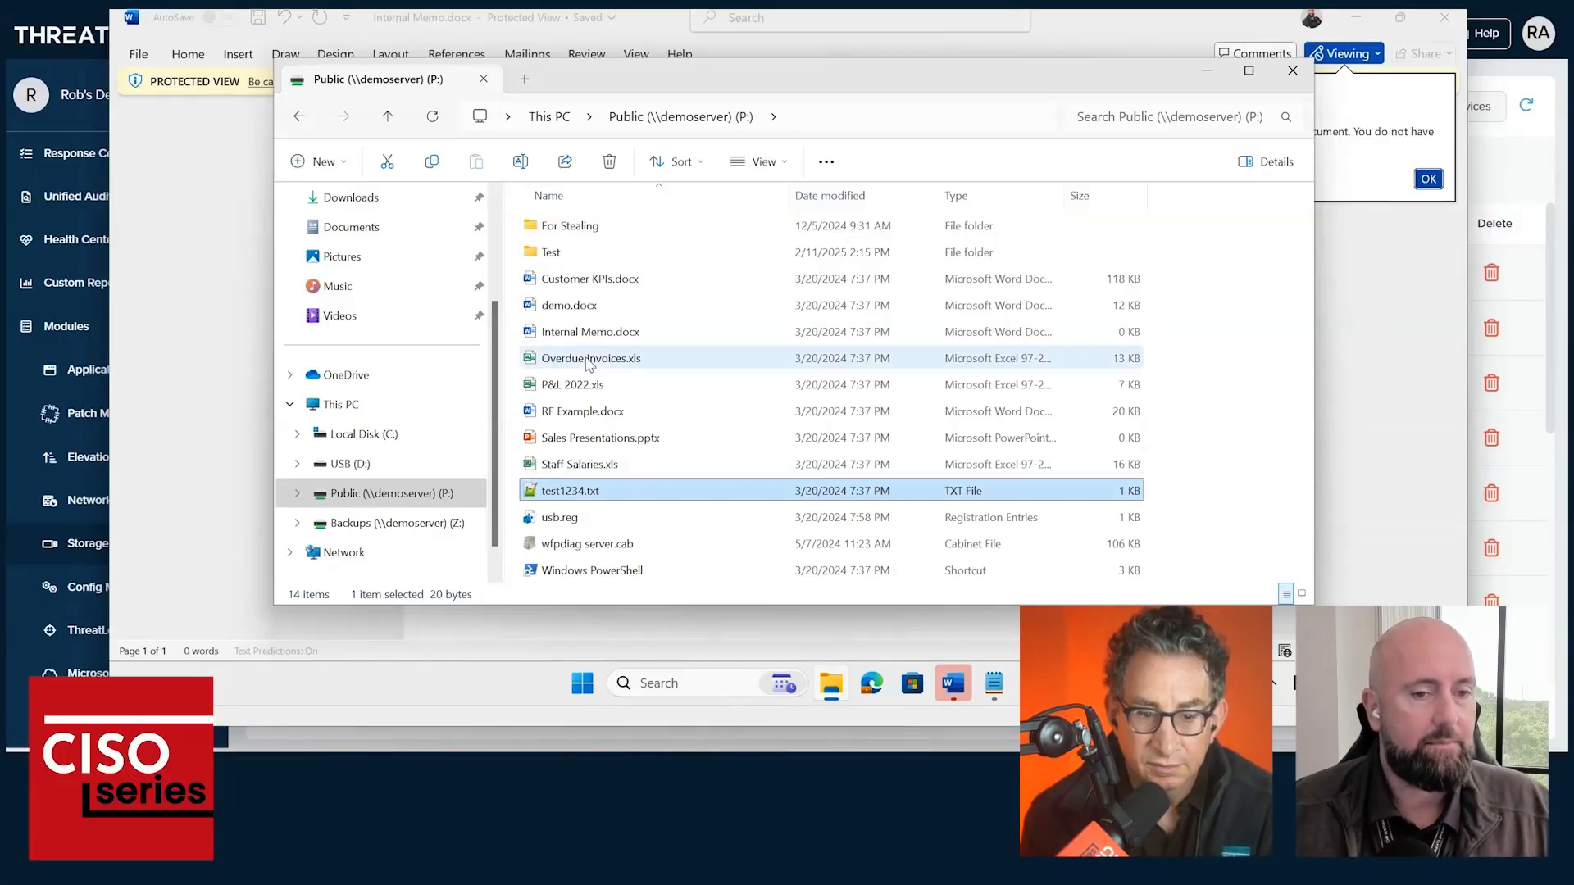
{"action": "left_click", "coordinate": [590, 332]}
{"action": "right_click", "coordinate": [596, 338]}
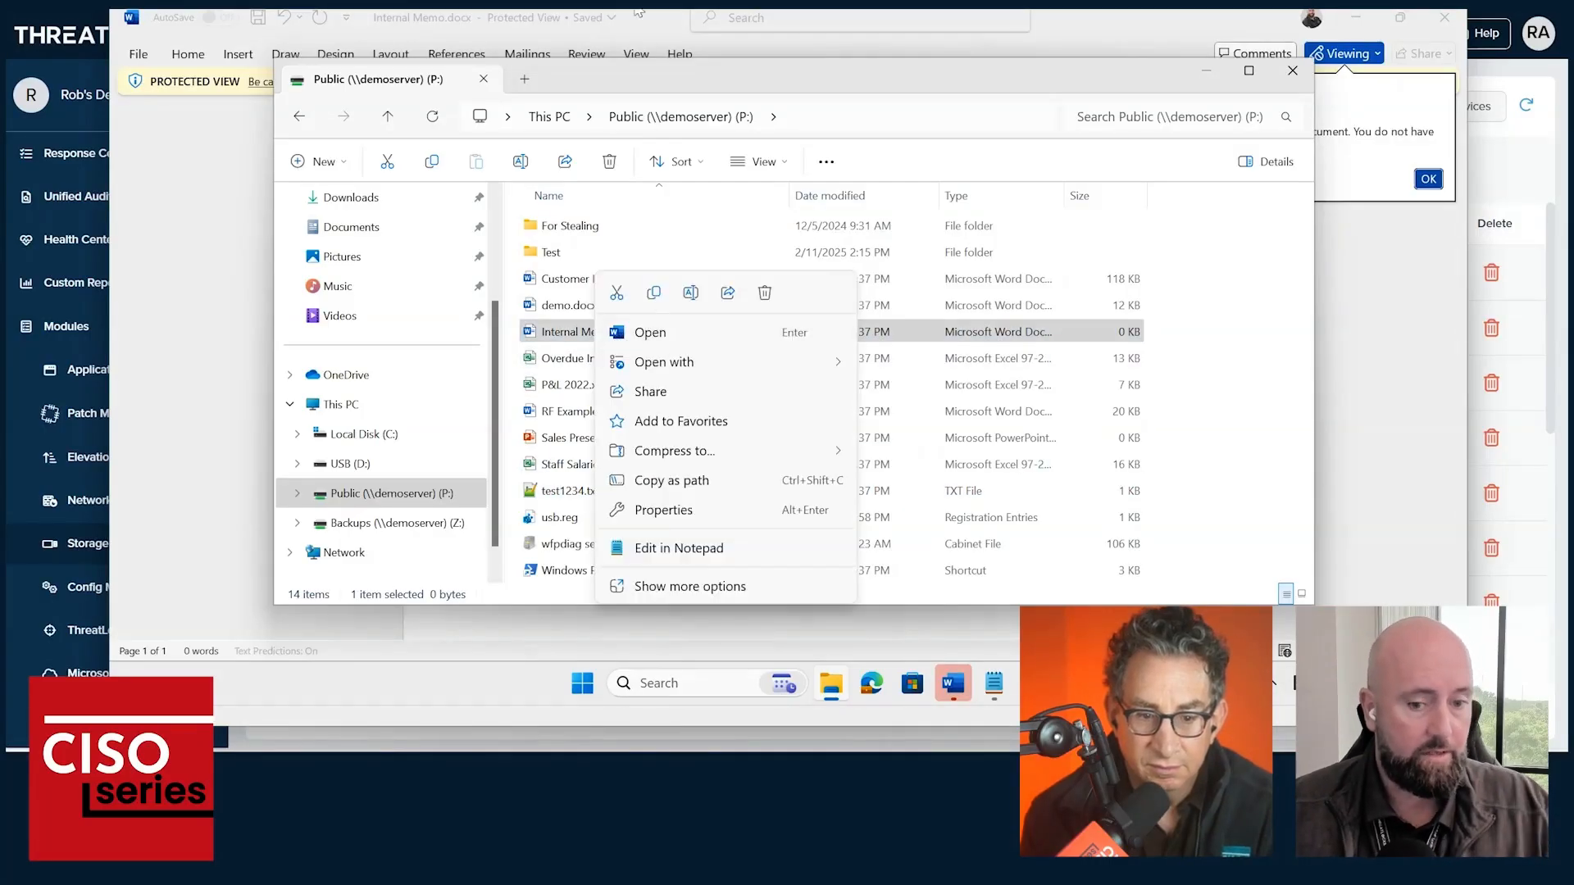
{"action": "key", "text": "Return"}
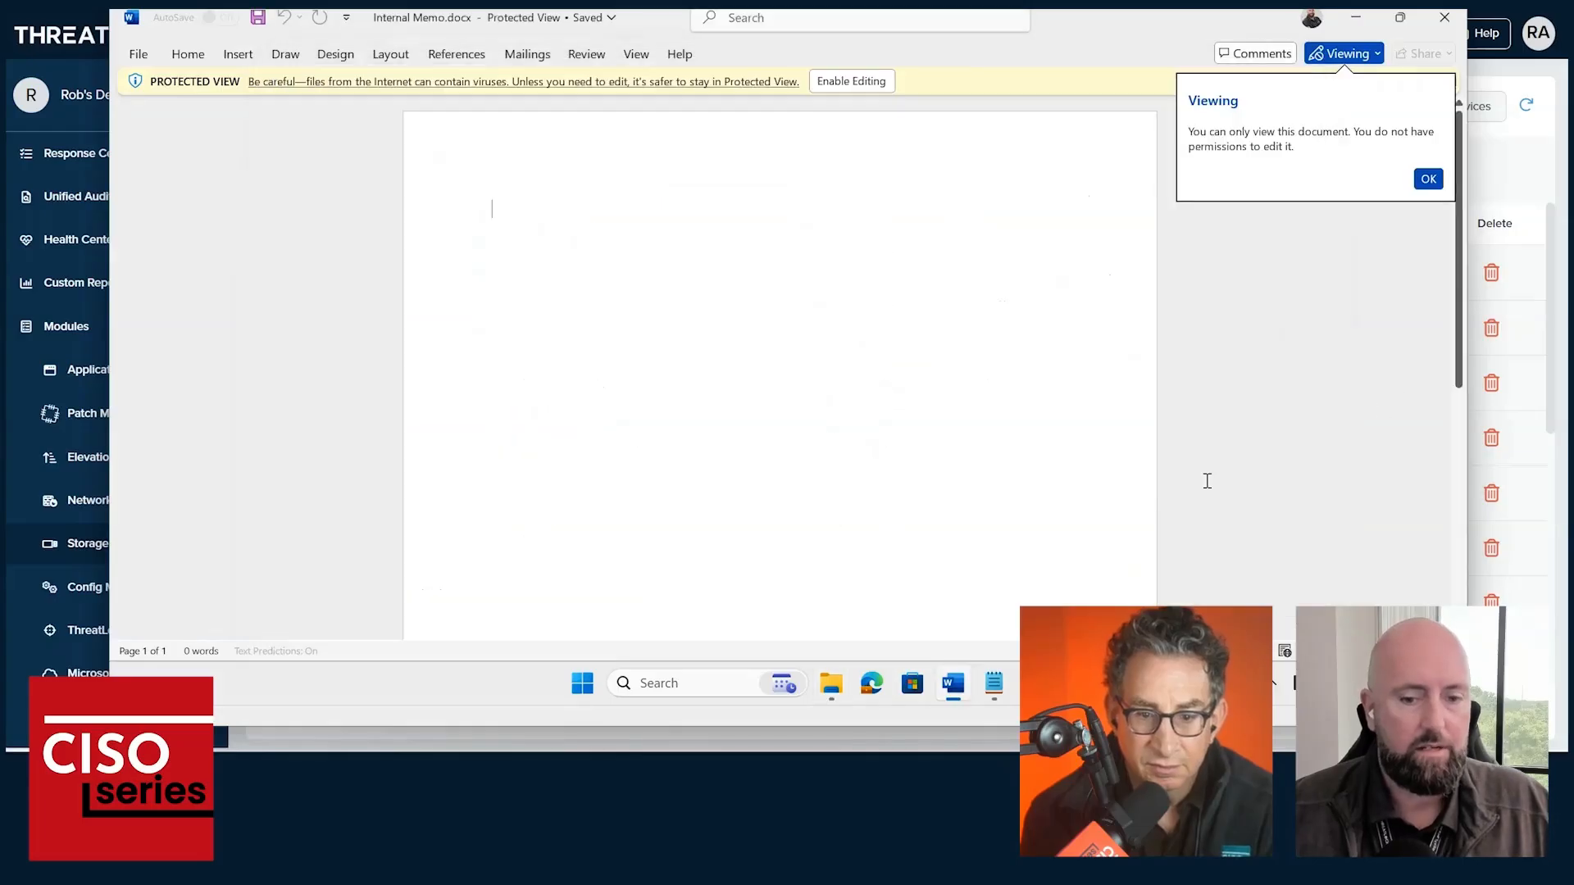
{"action": "left_click", "coordinate": [833, 684]}
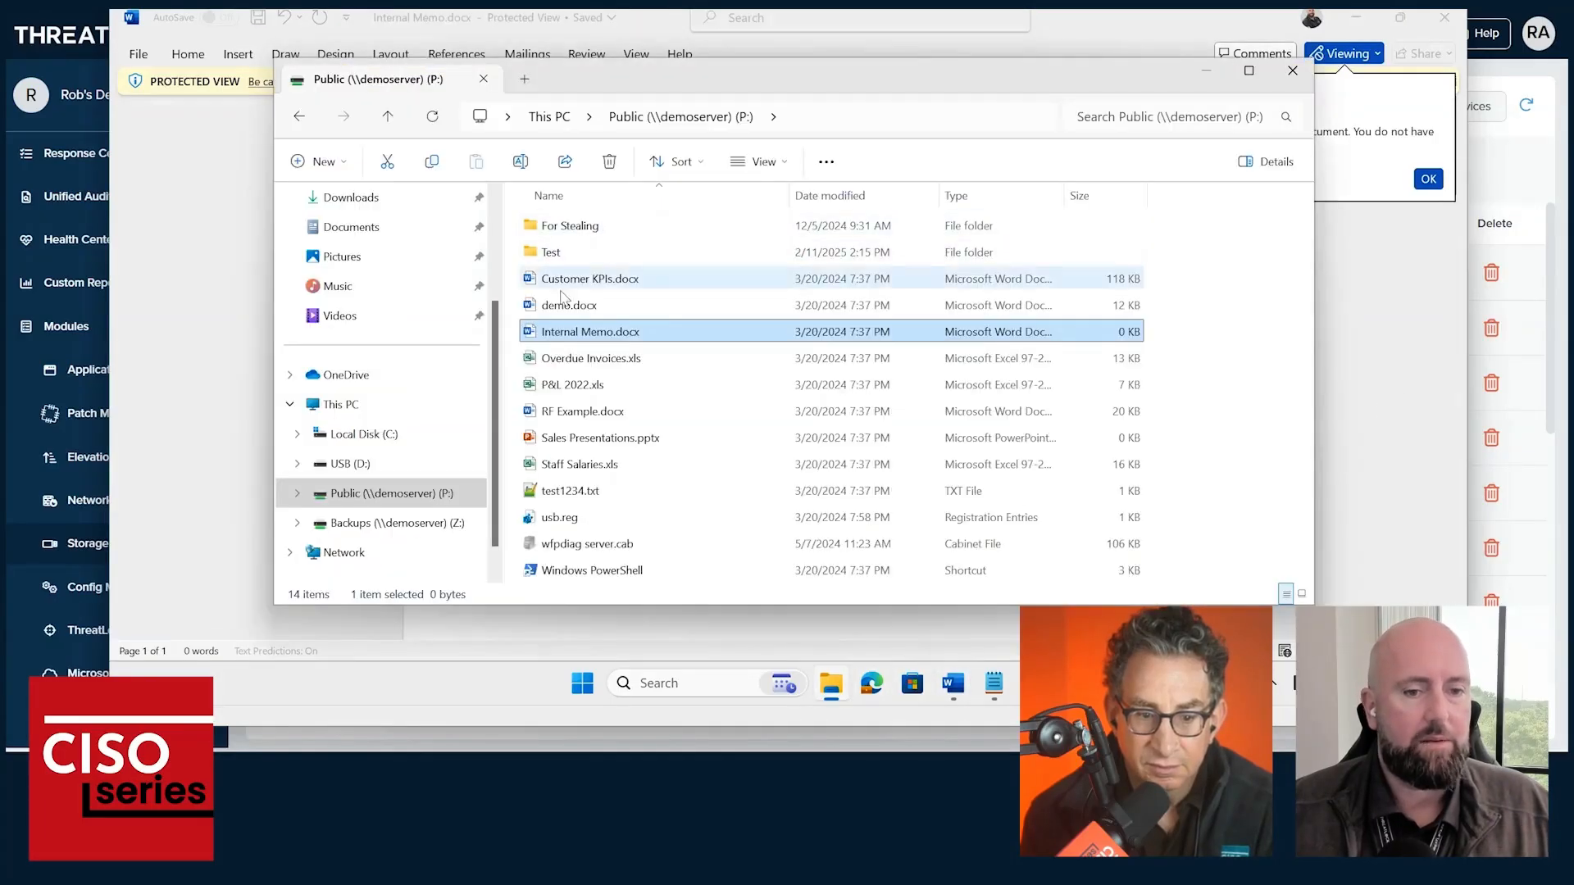
{"action": "right_click", "coordinate": [587, 332]}
{"action": "key", "text": "Escape"}
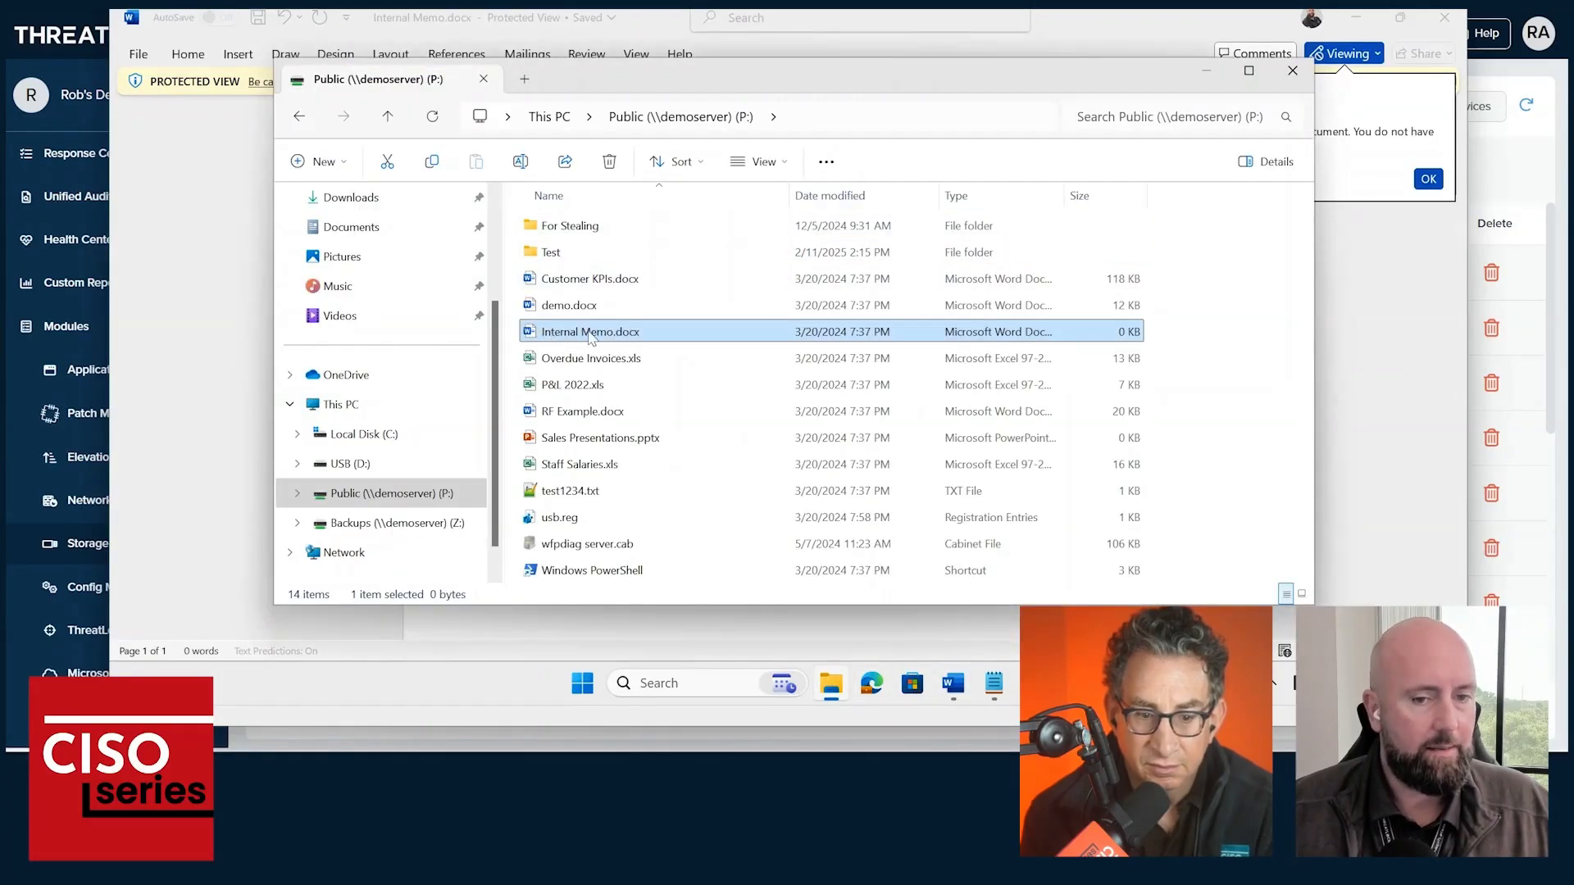
Try to open Internal Memo.docx from the Public share with WordPad instead of Word
{"action": "right_click", "coordinate": [583, 337]}
{"action": "mouse_move", "coordinate": [660, 364]}
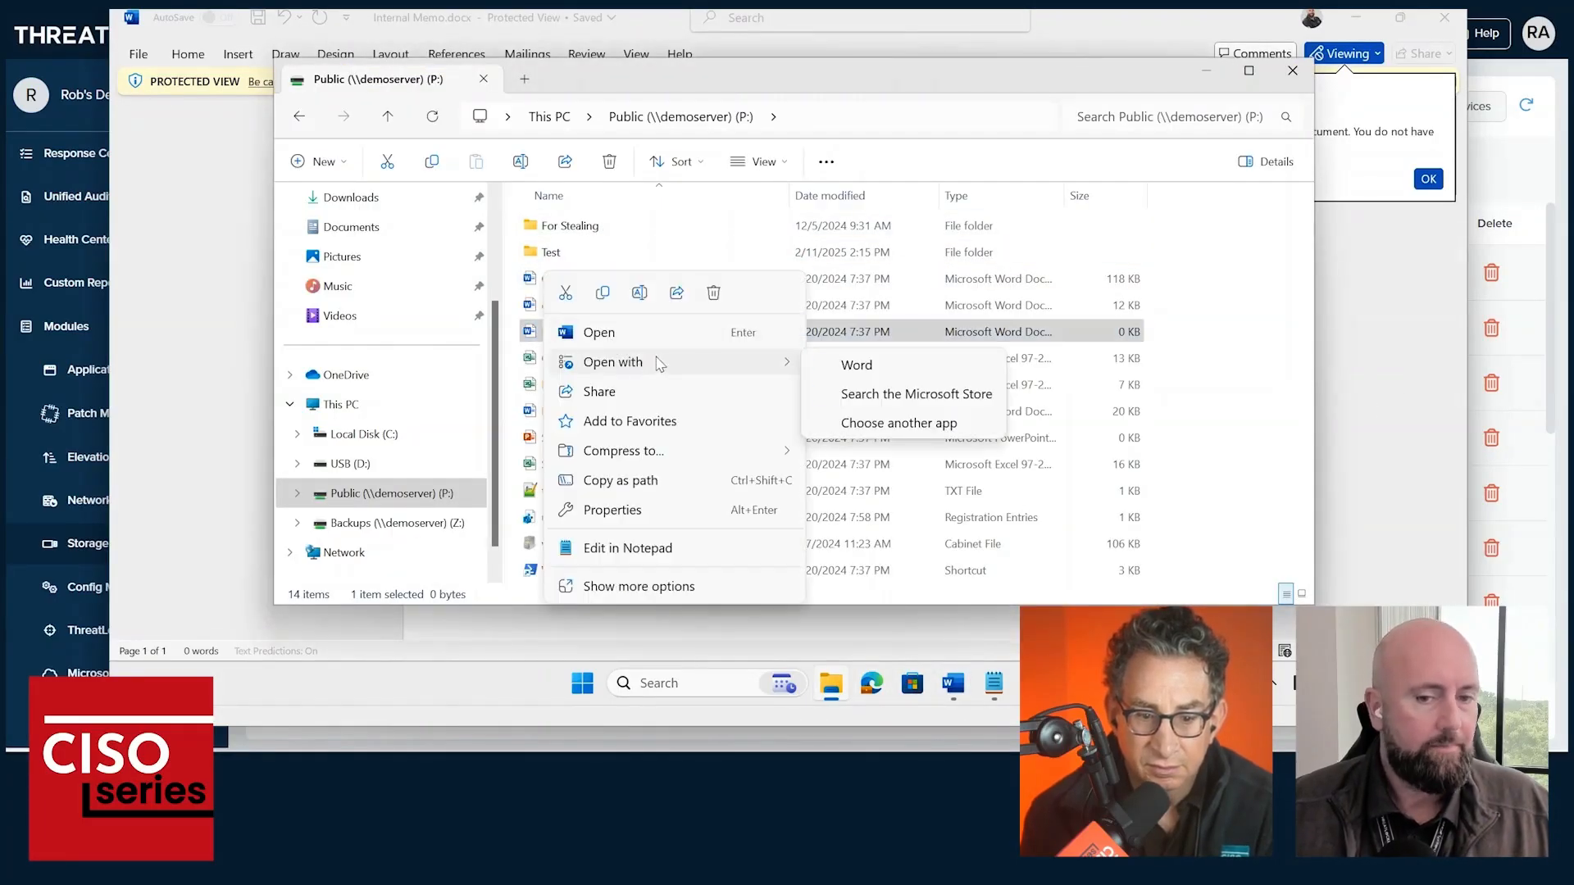
{"action": "left_click", "coordinate": [902, 423]}
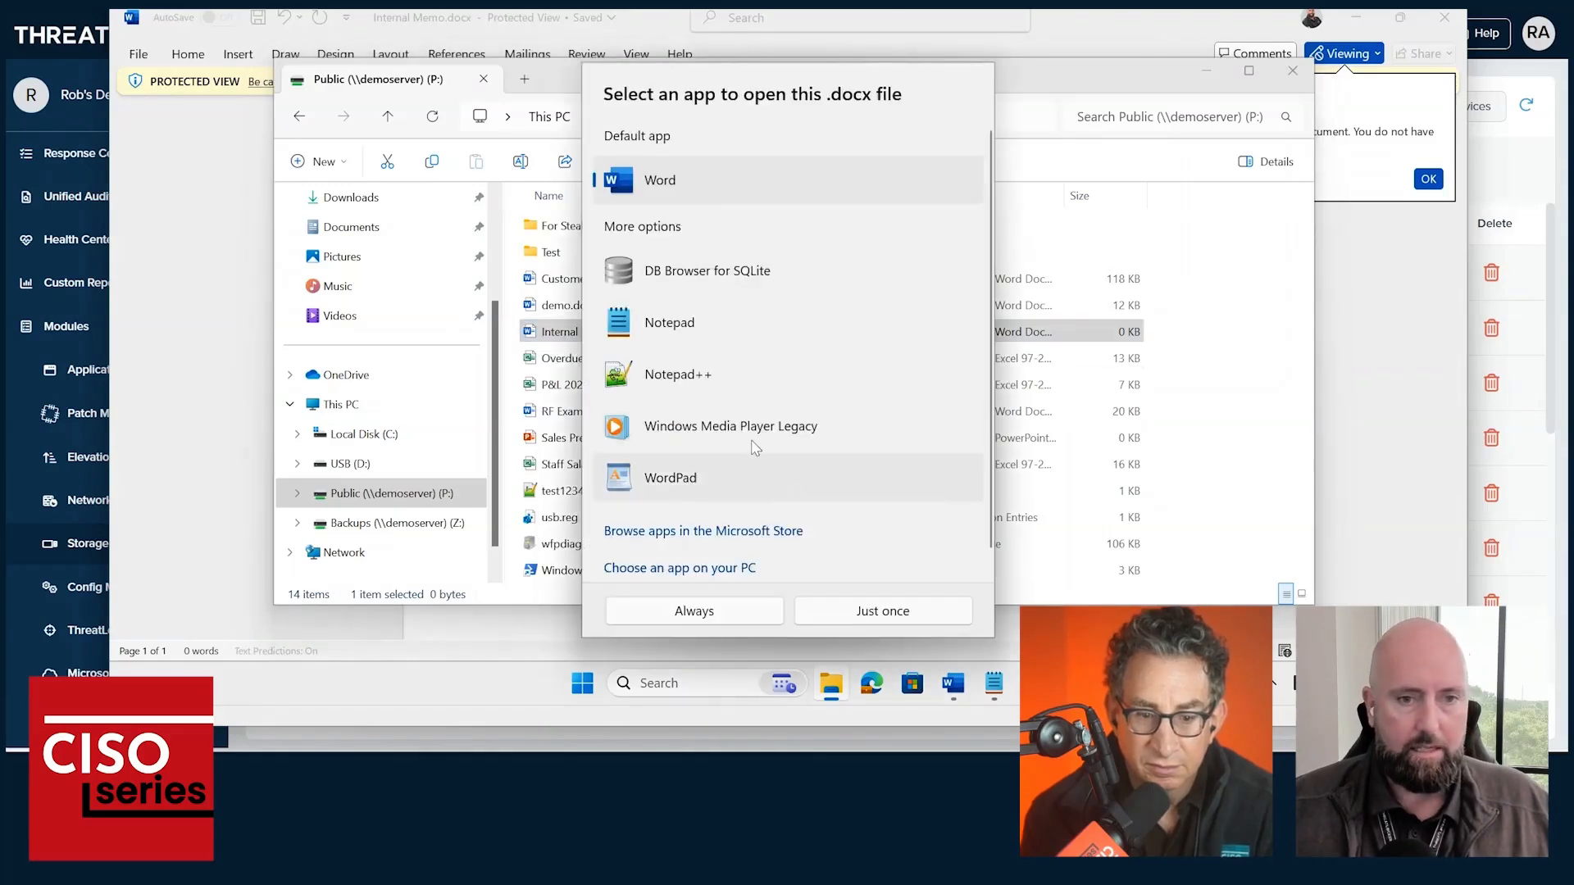
{"action": "scroll", "coordinate": [703, 361], "scroll_direction": "down", "scroll_amount": 1}
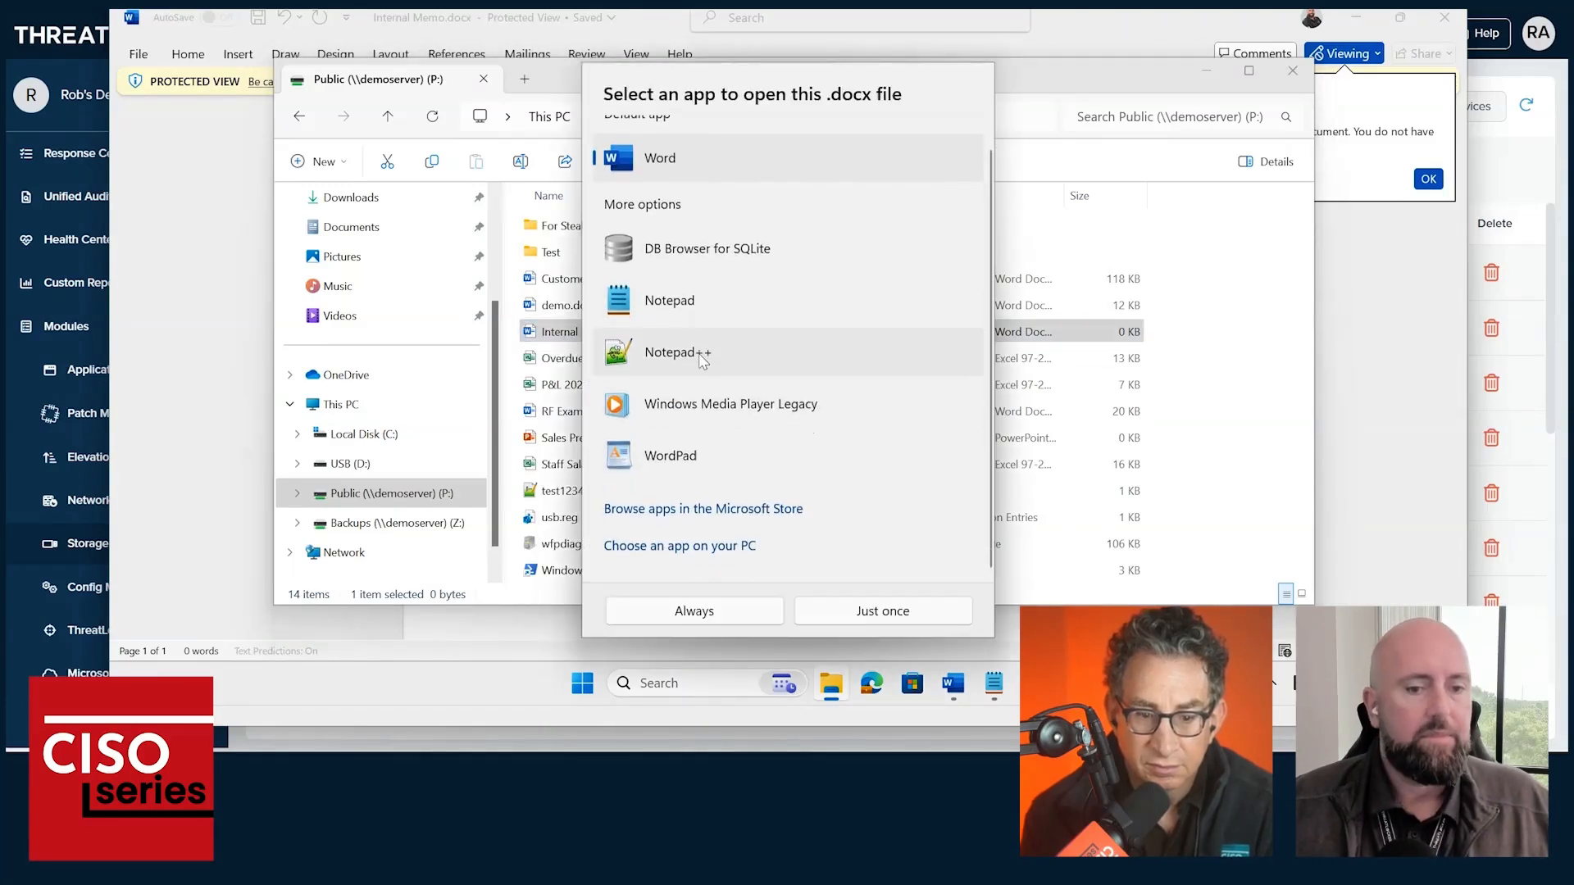
{"action": "double_click", "coordinate": [721, 456]}
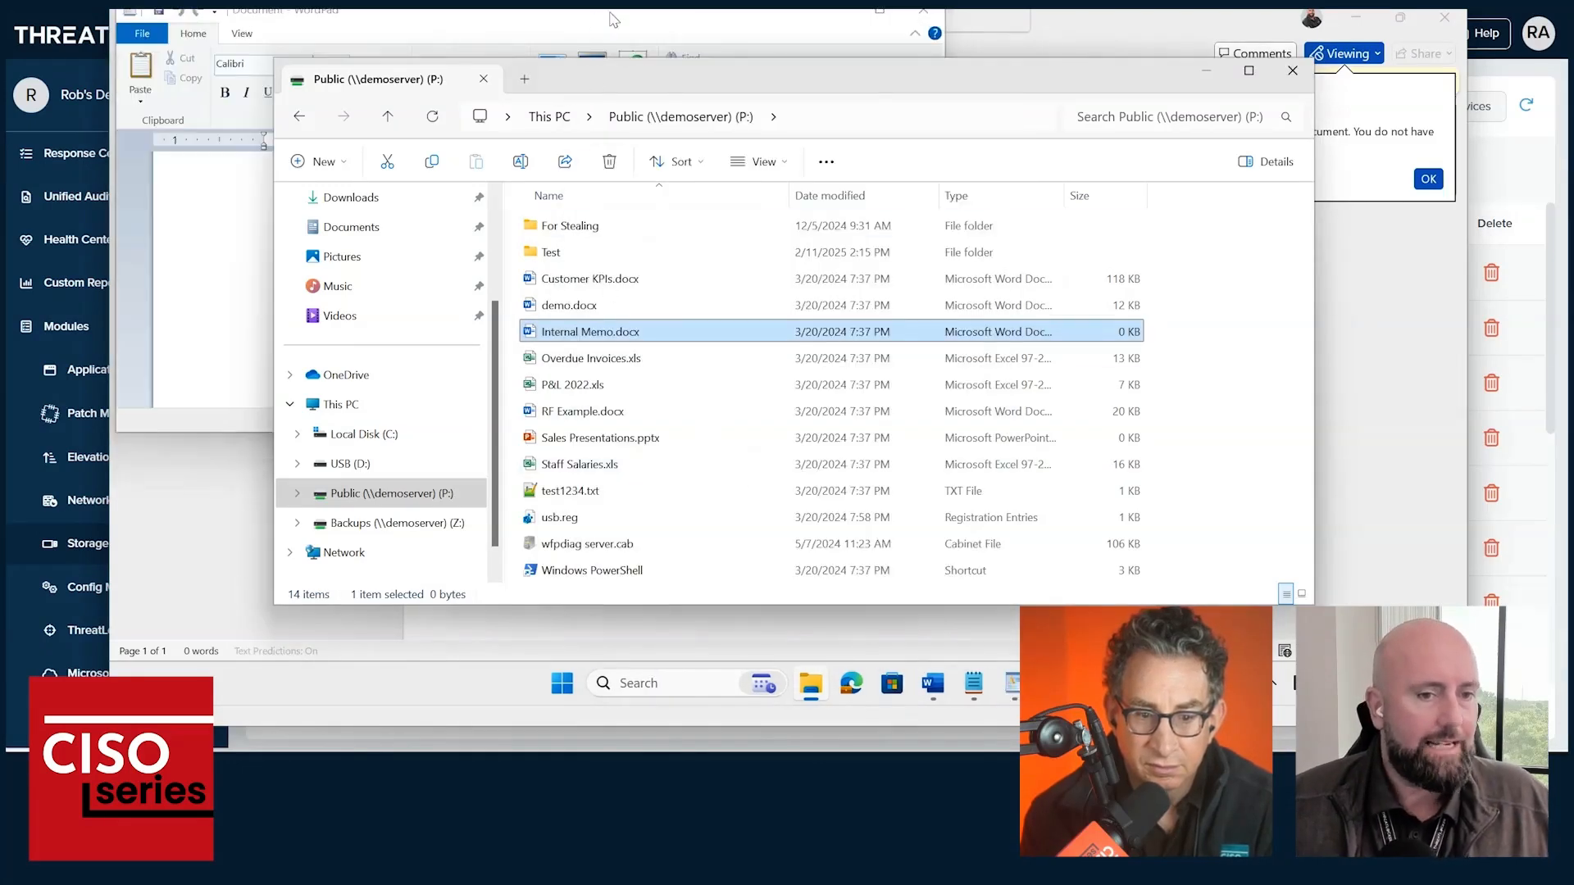
{"action": "left_click", "coordinate": [595, 264]}
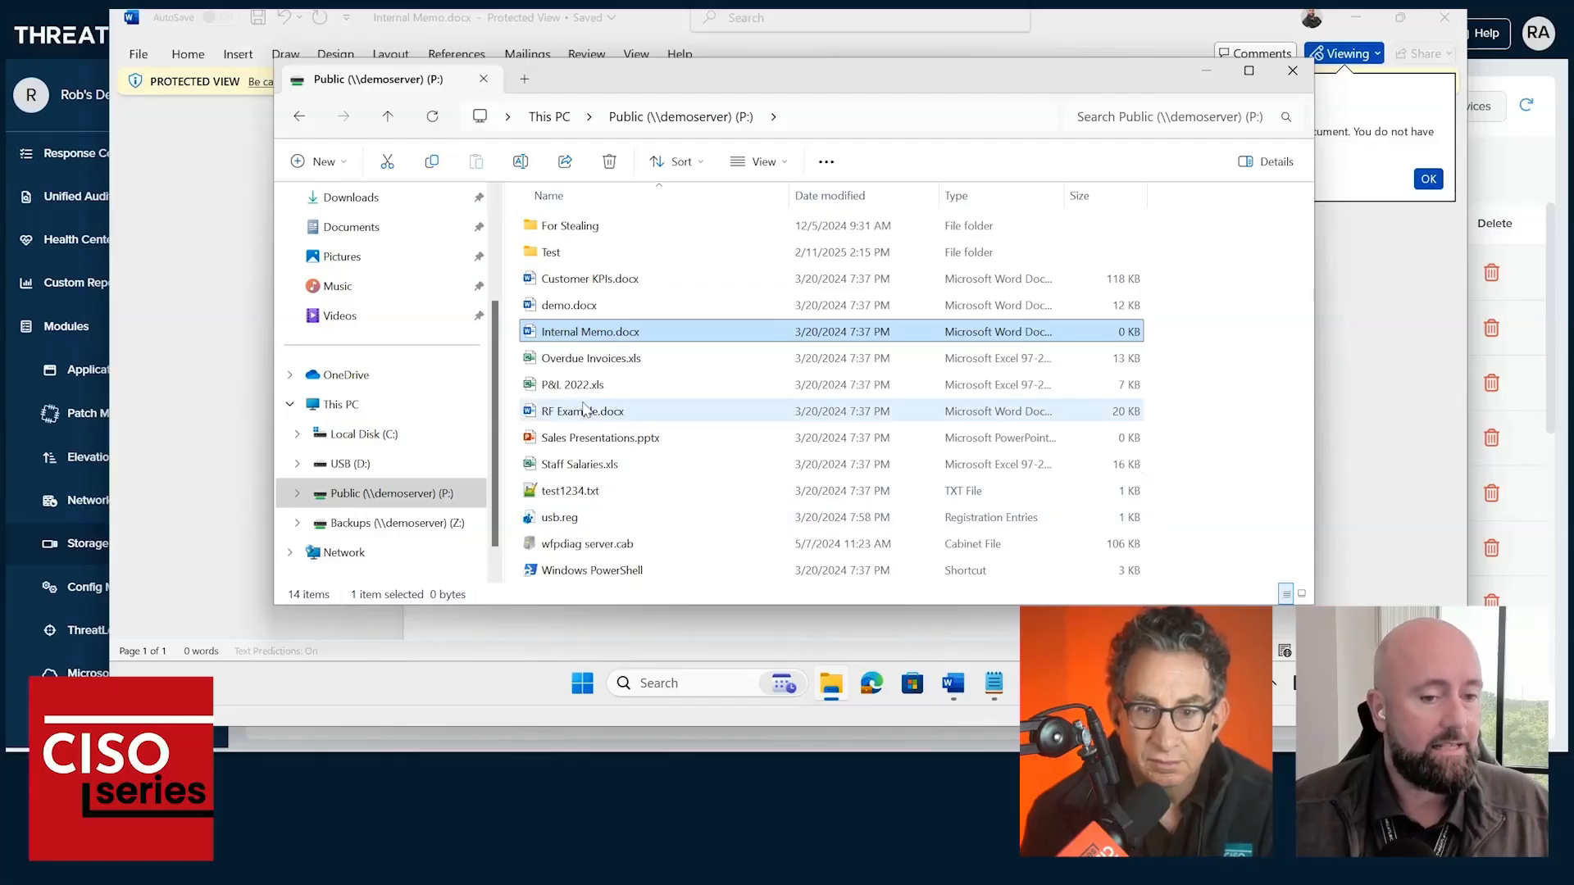
View test1234.txt in Notepad again, close Notepad, and try opening the same file with its default program
{"action": "left_click", "coordinate": [578, 494]}
{"action": "right_click", "coordinate": [579, 493]}
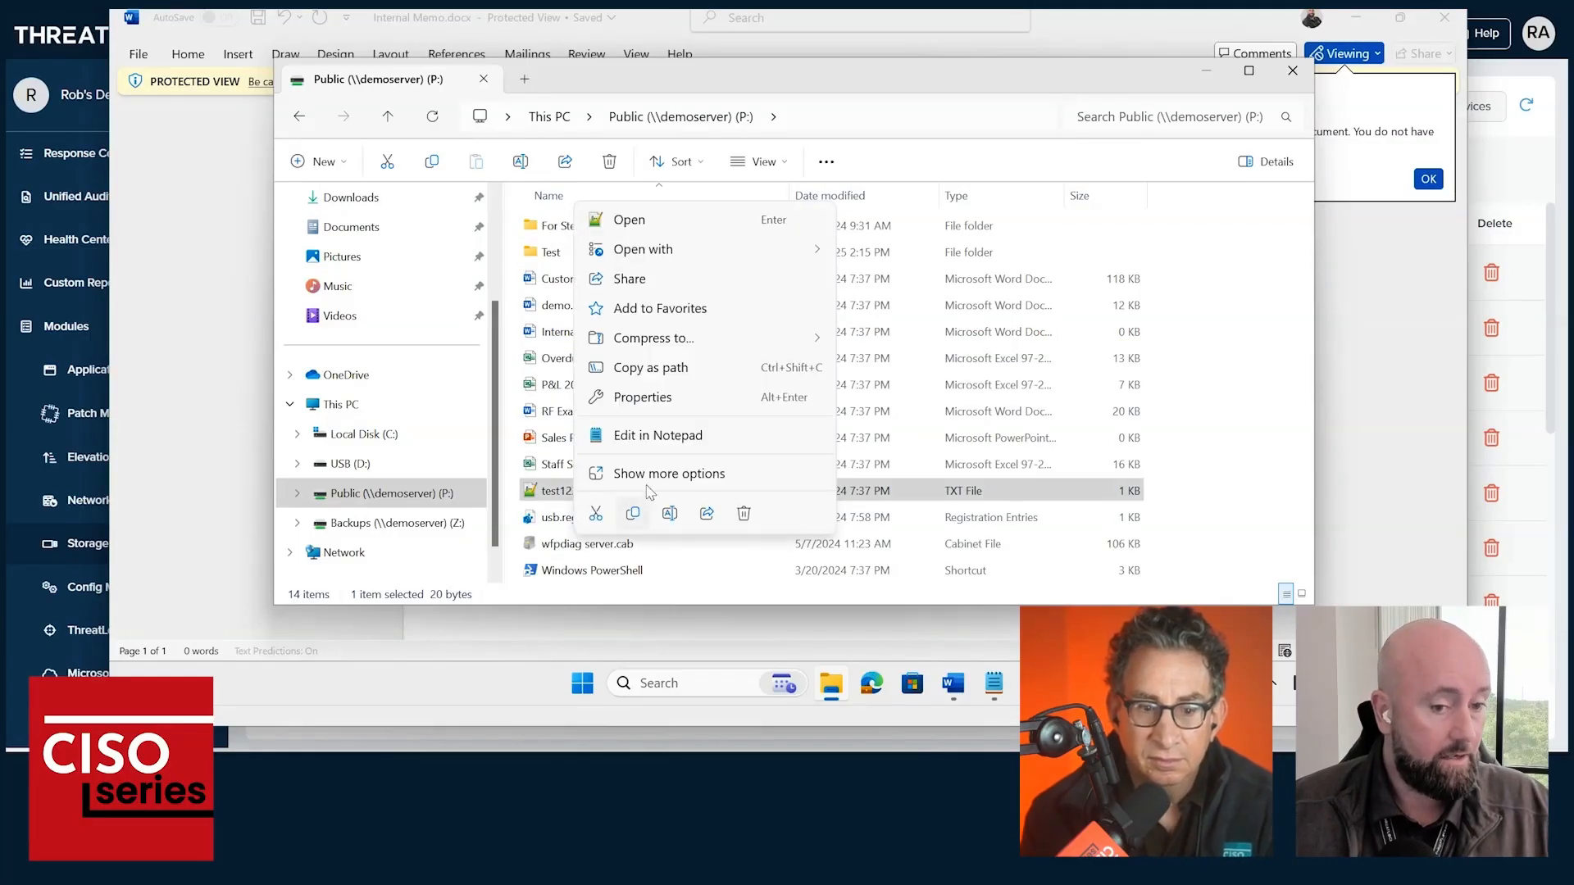
{"action": "left_click", "coordinate": [673, 442]}
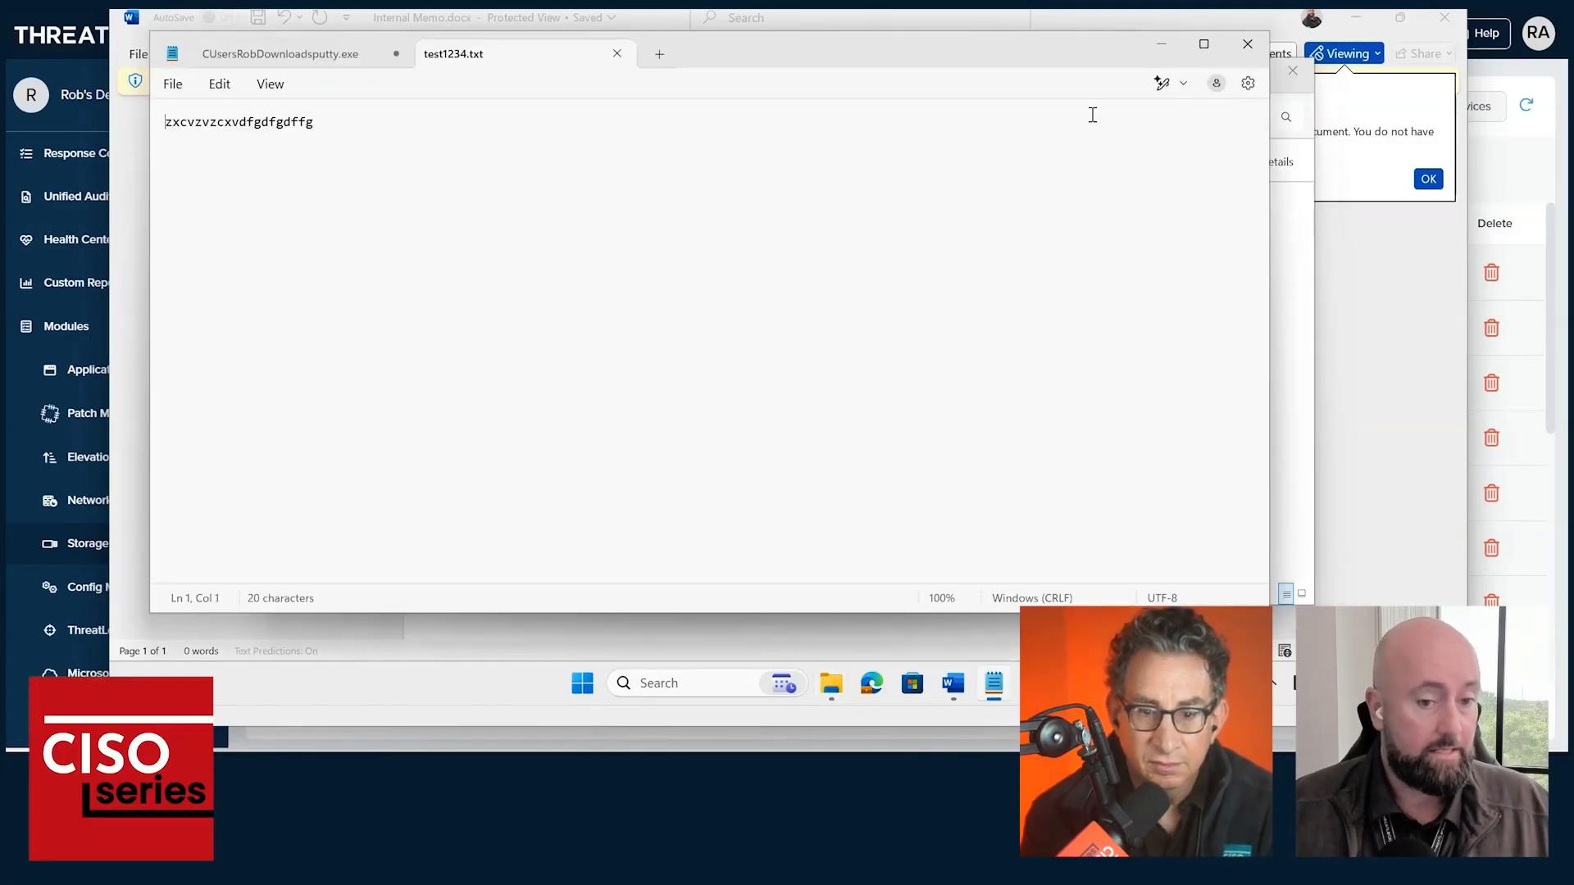
{"action": "left_click", "coordinate": [1245, 43]}
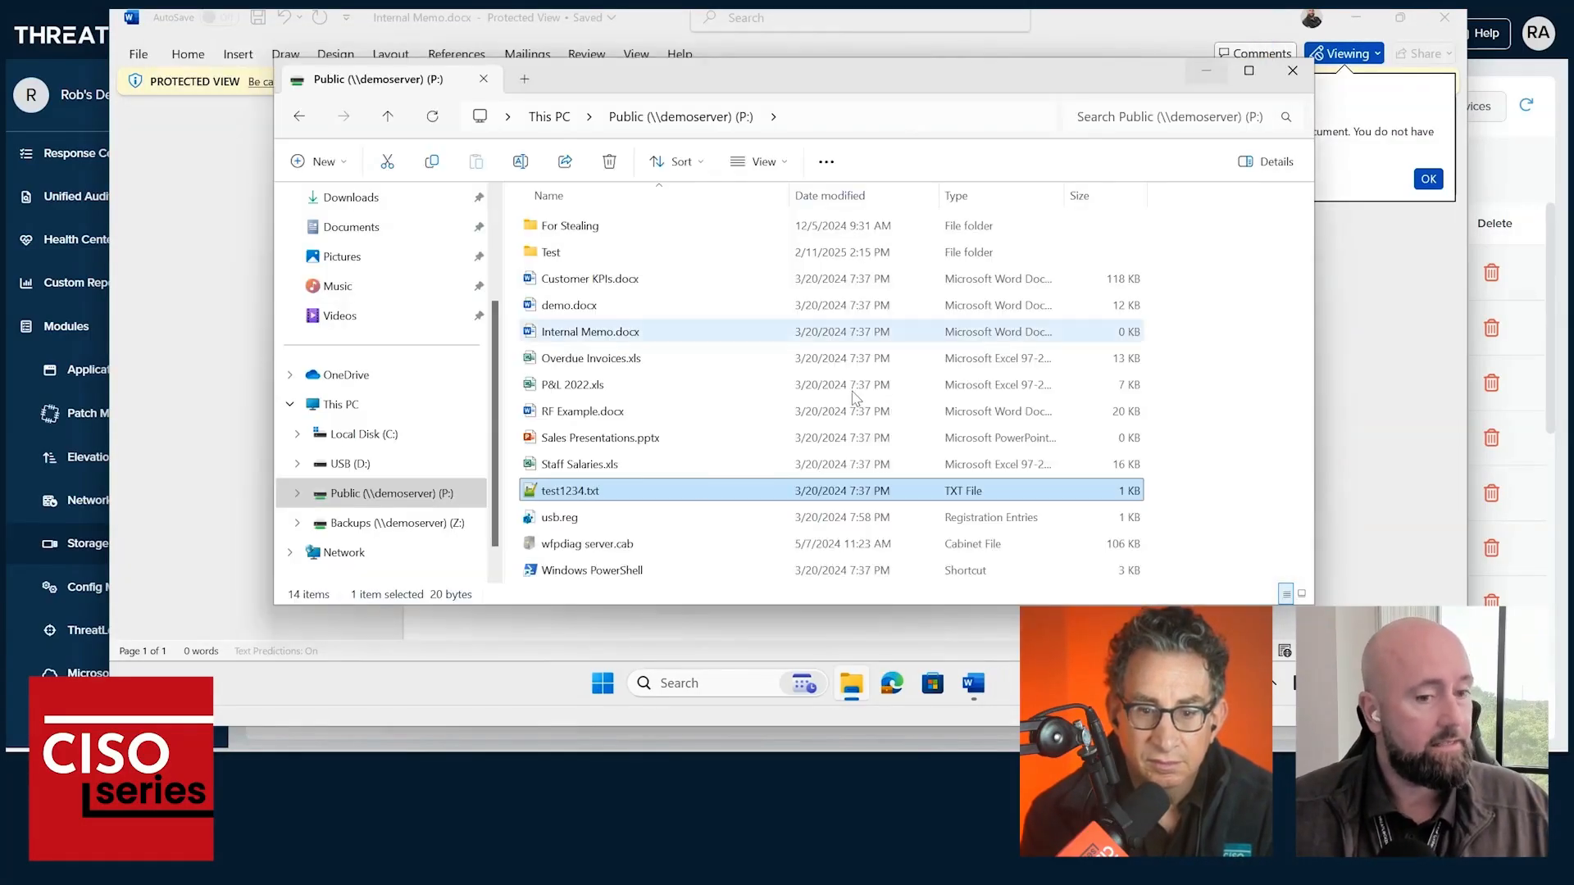
{"action": "right_click", "coordinate": [566, 500]}
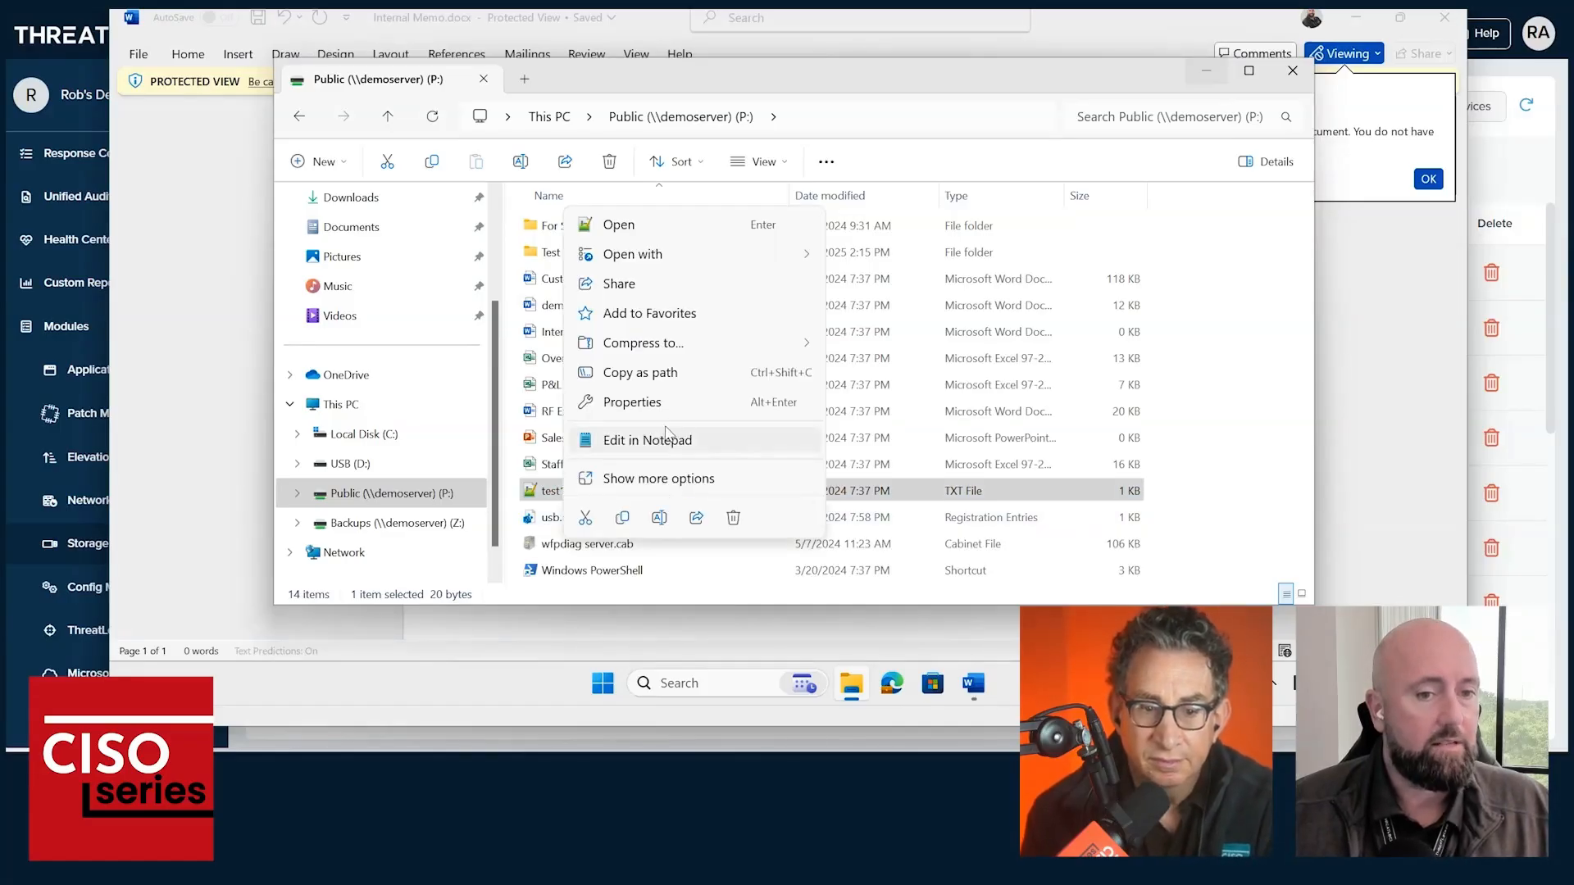
{"action": "left_click", "coordinate": [650, 233]}
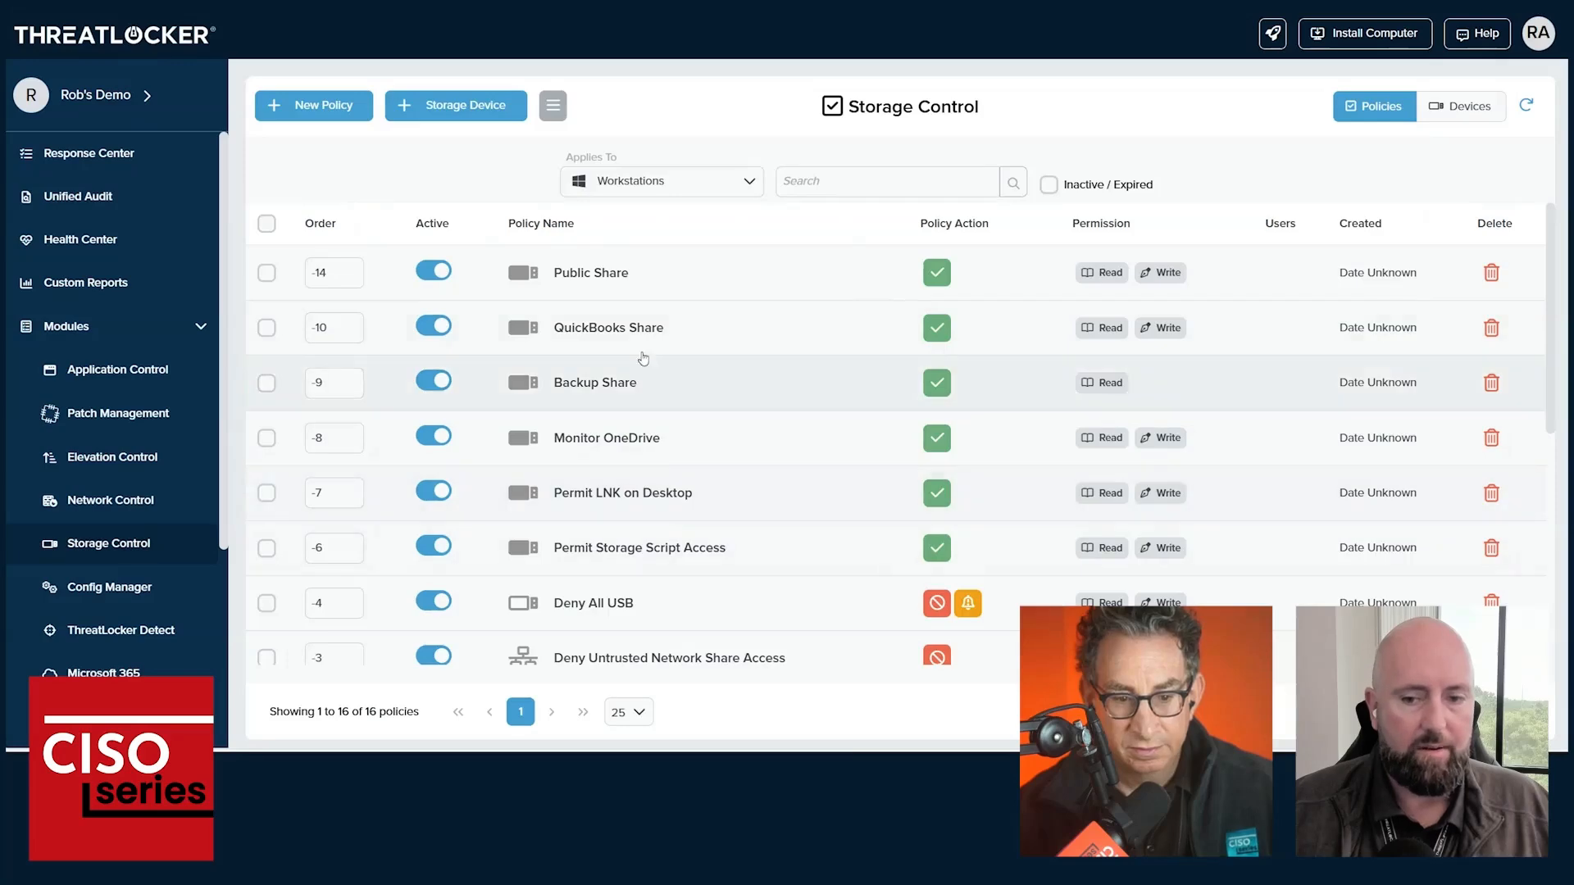
Reopen the Public Share policy in the ThreatLocker portal, examine its conditions and selected programs, and close it
{"action": "left_click", "coordinate": [574, 267]}
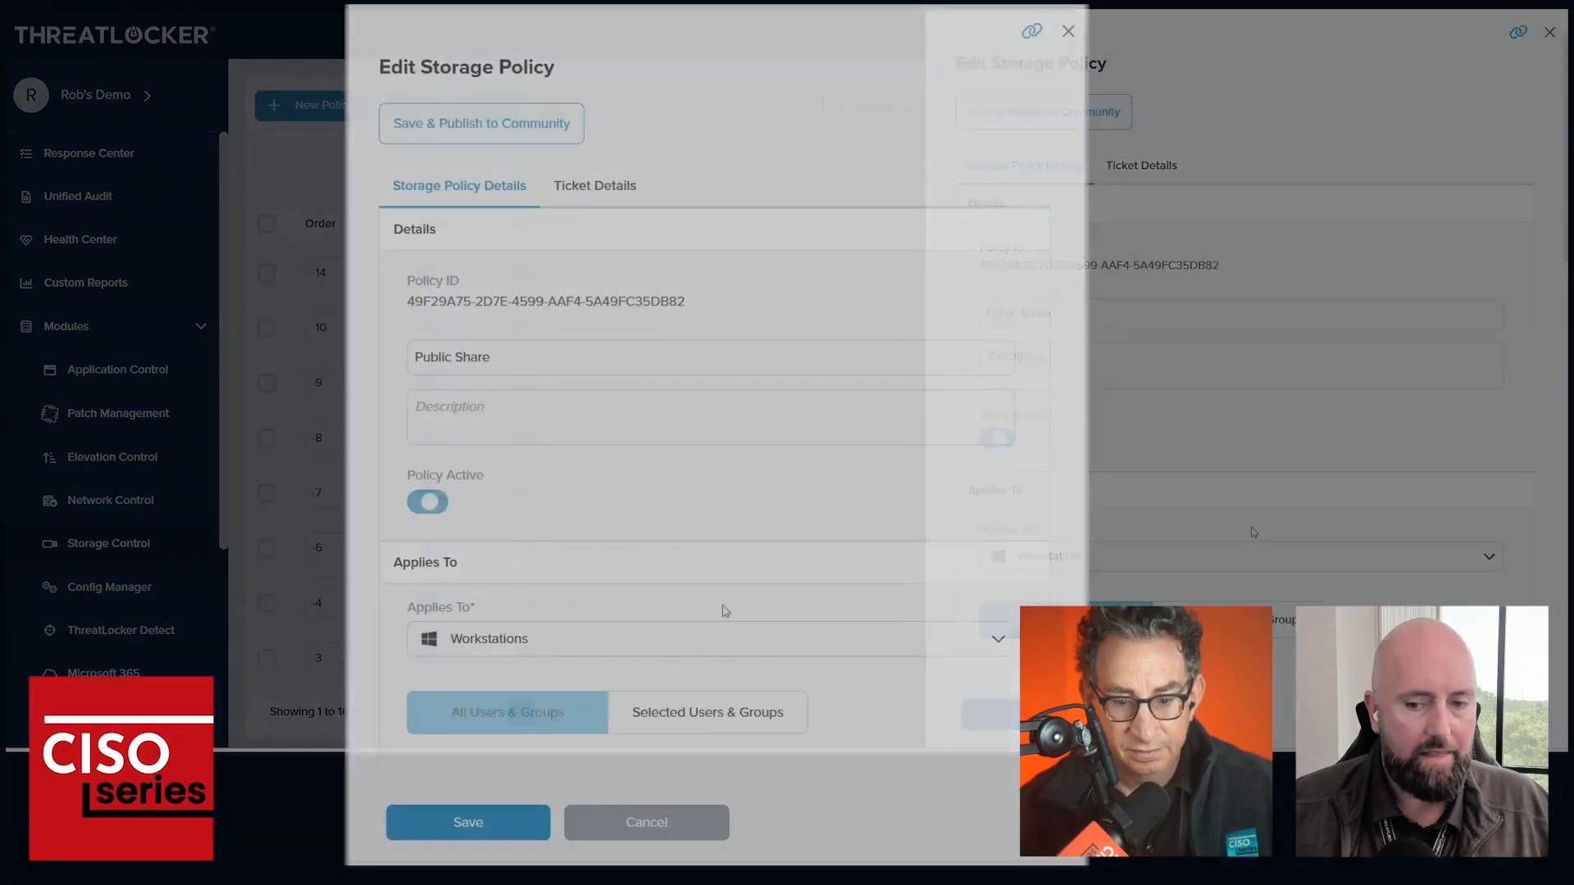
{"action": "scroll", "coordinate": [725, 611], "scroll_direction": "down", "scroll_amount": 10}
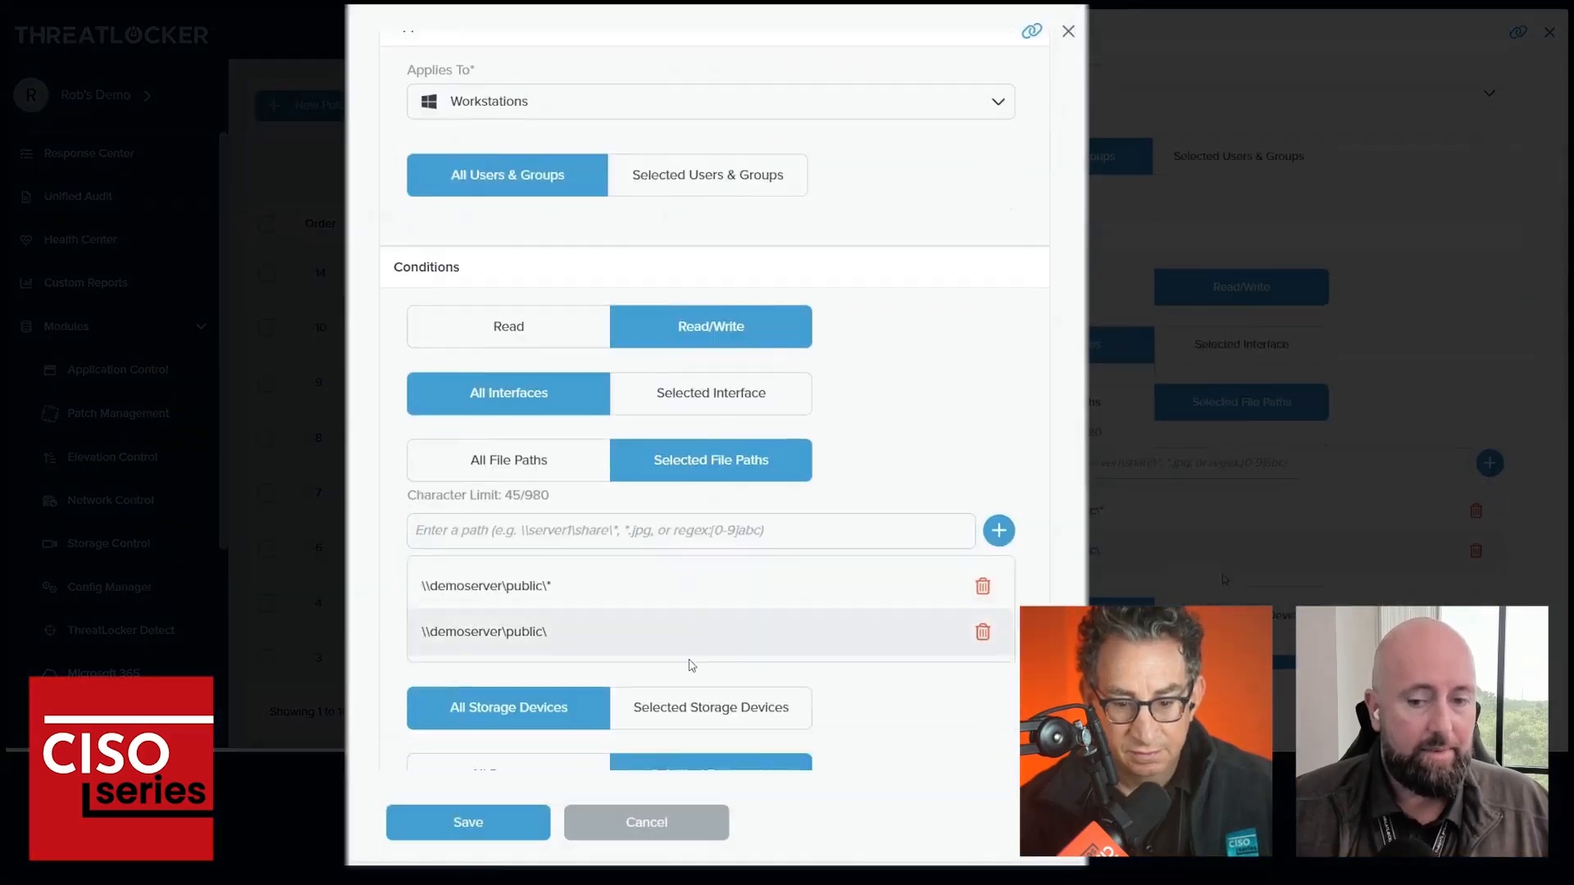
{"action": "scroll", "coordinate": [648, 697], "scroll_direction": "up", "scroll_amount": 3}
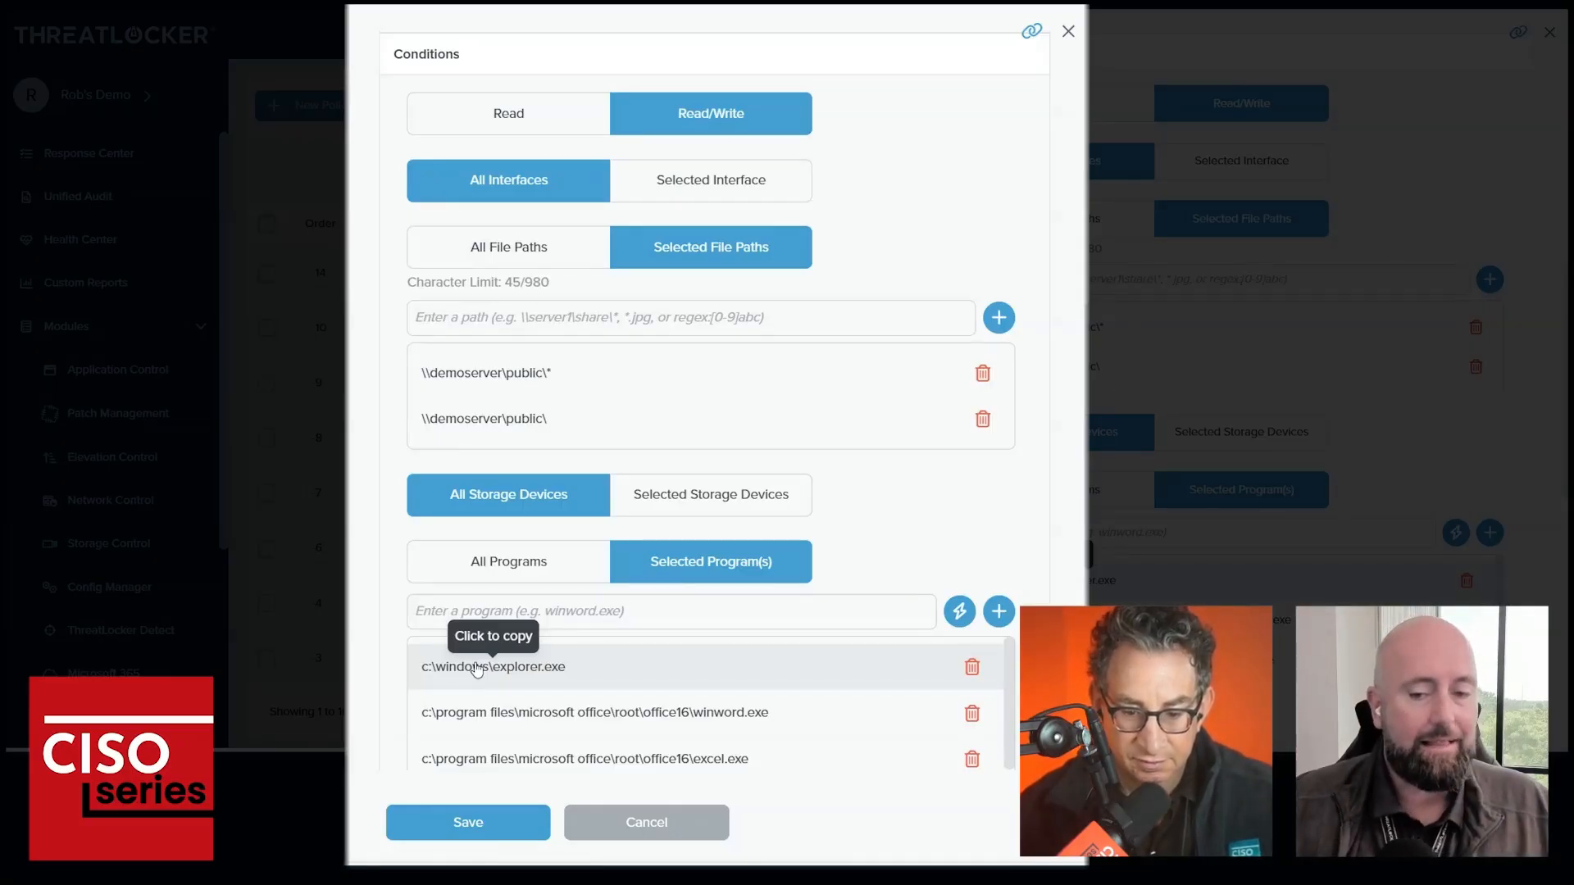
{"action": "scroll", "coordinate": [875, 716], "scroll_direction": "down", "scroll_amount": 2}
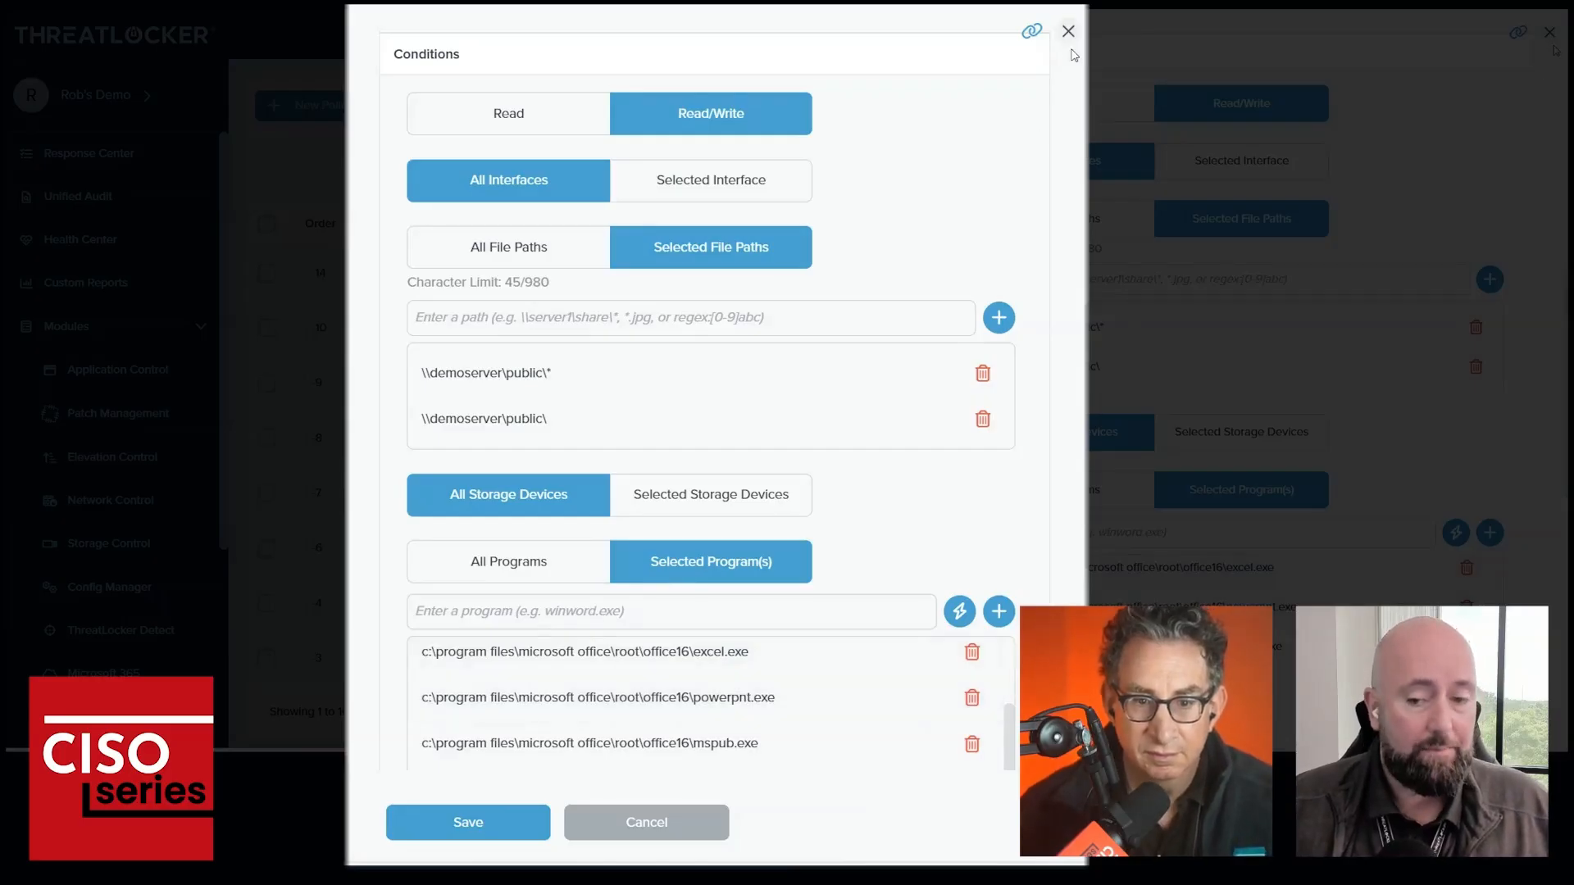
{"action": "scroll", "coordinate": [794, 596], "scroll_direction": "down", "scroll_amount": 1}
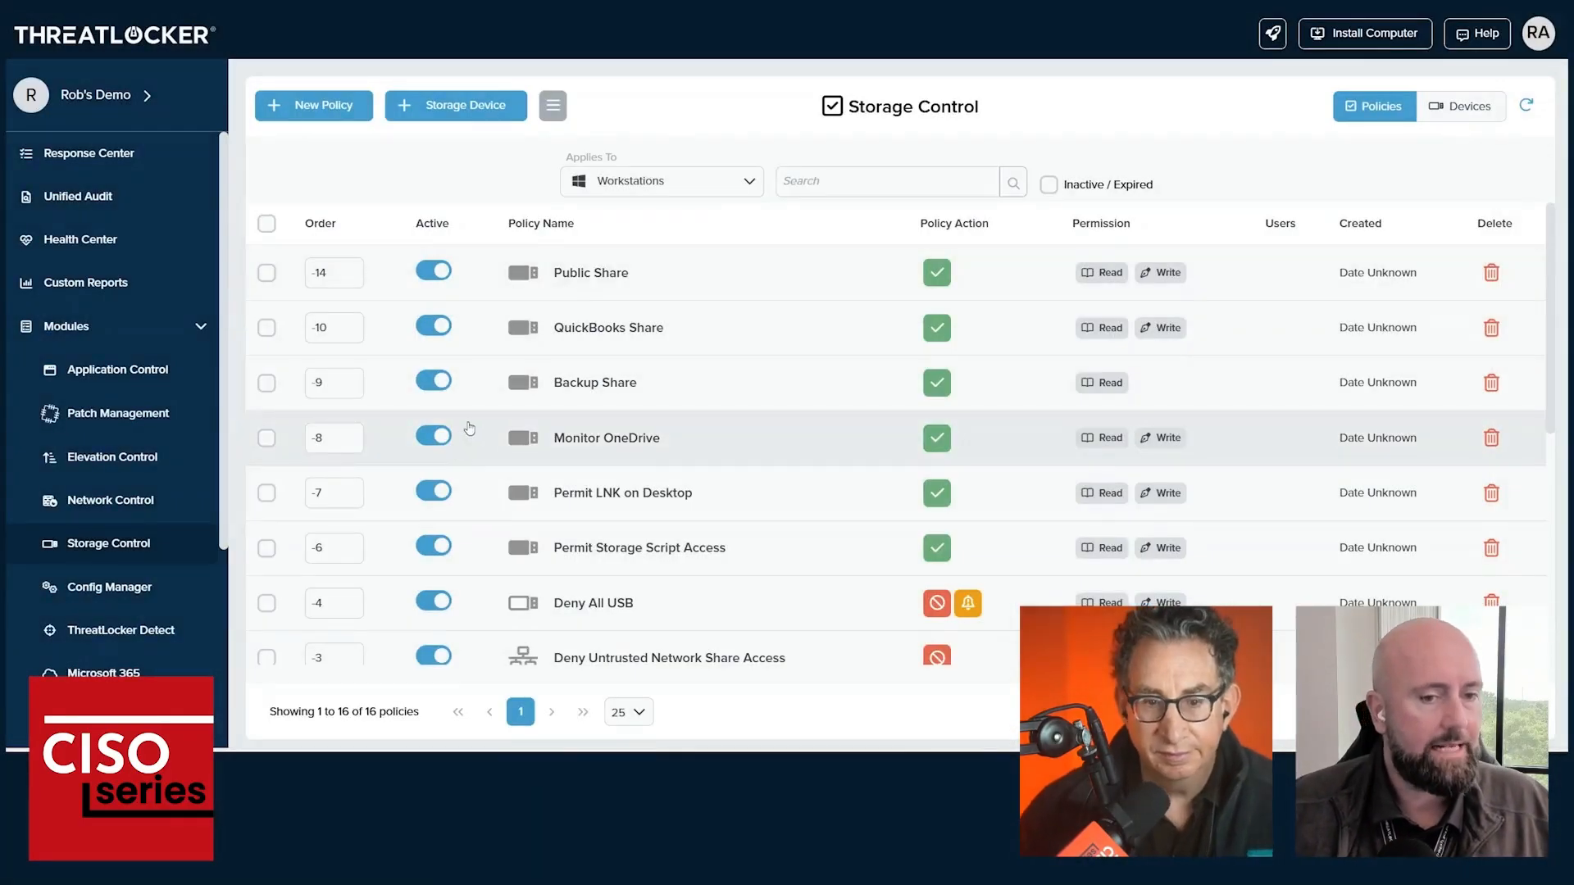
Open the Backup Share policy and examine its permission, file path and selected program
{"action": "left_click", "coordinate": [588, 388]}
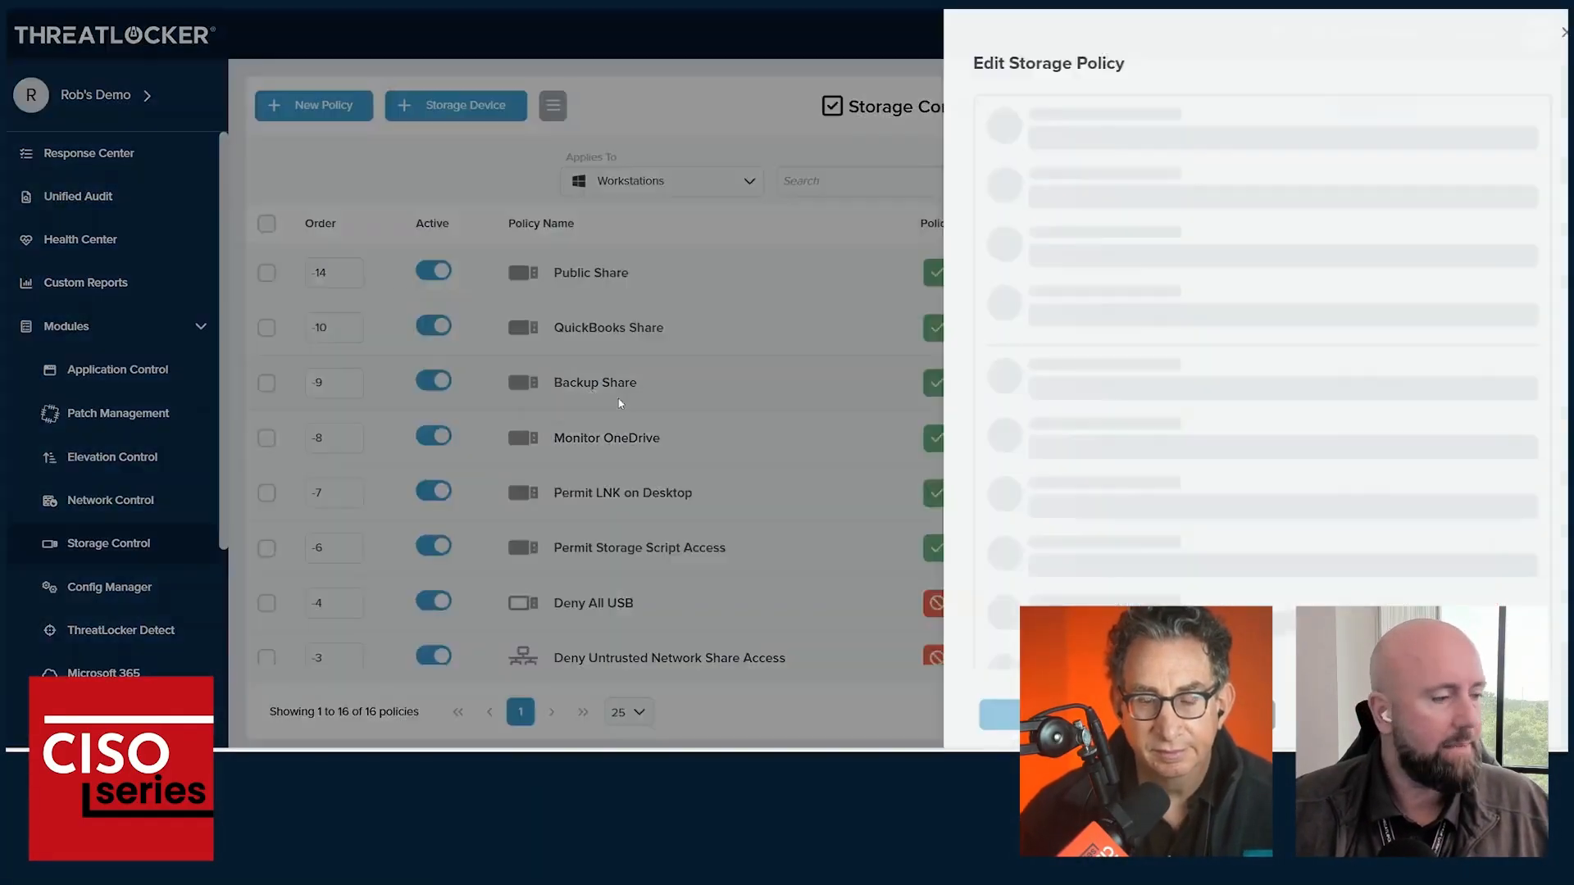
{"action": "scroll", "coordinate": [716, 711], "scroll_direction": "down", "scroll_amount": 7}
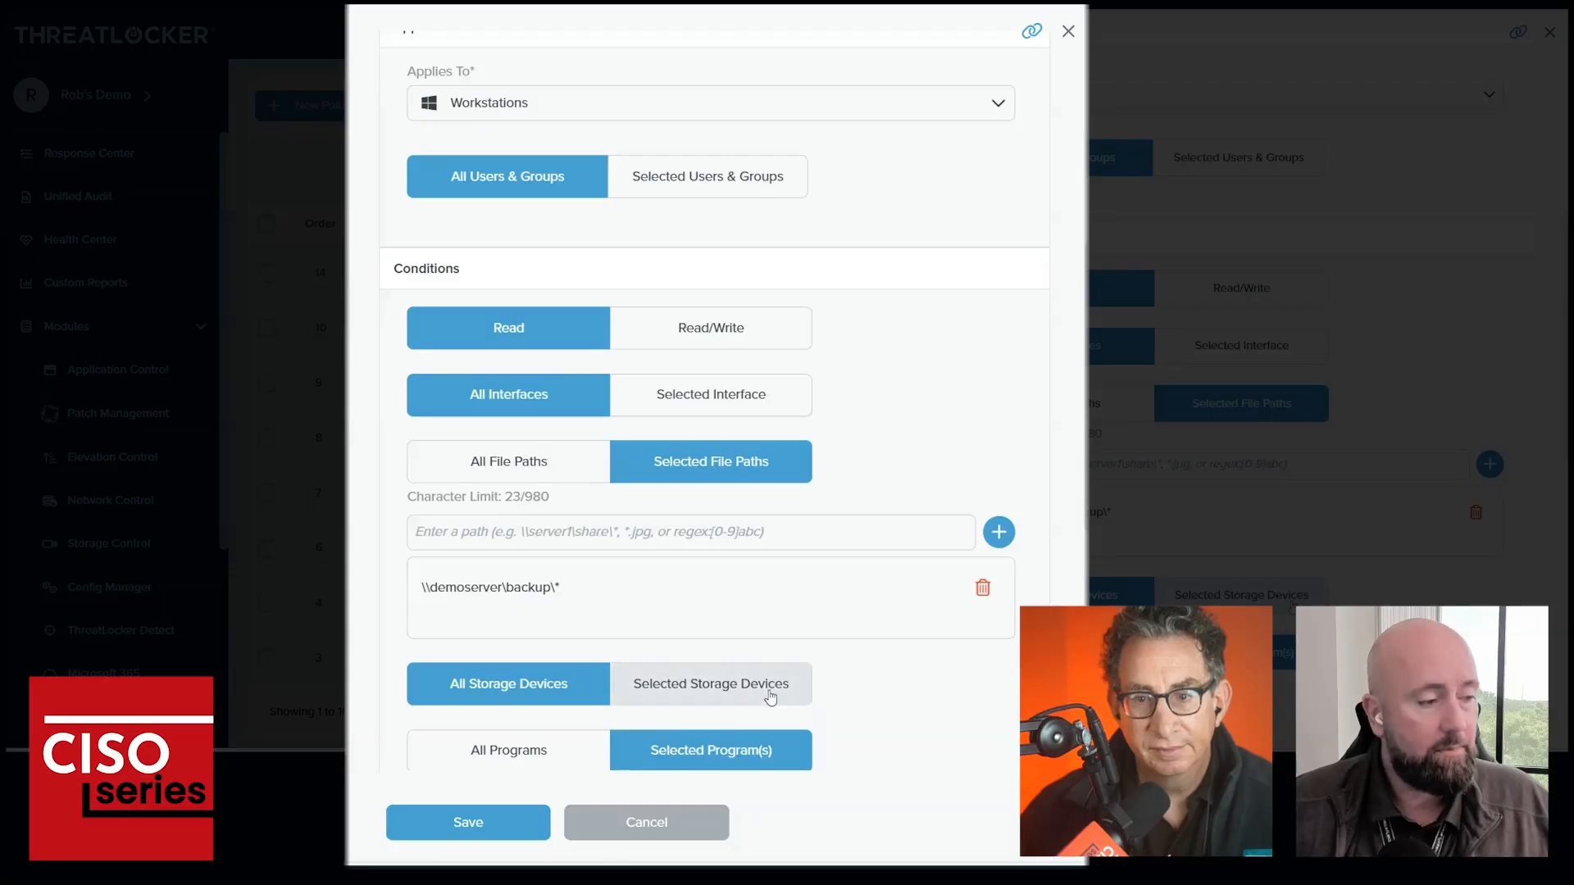
{"action": "scroll", "coordinate": [620, 664], "scroll_direction": "down", "scroll_amount": 4}
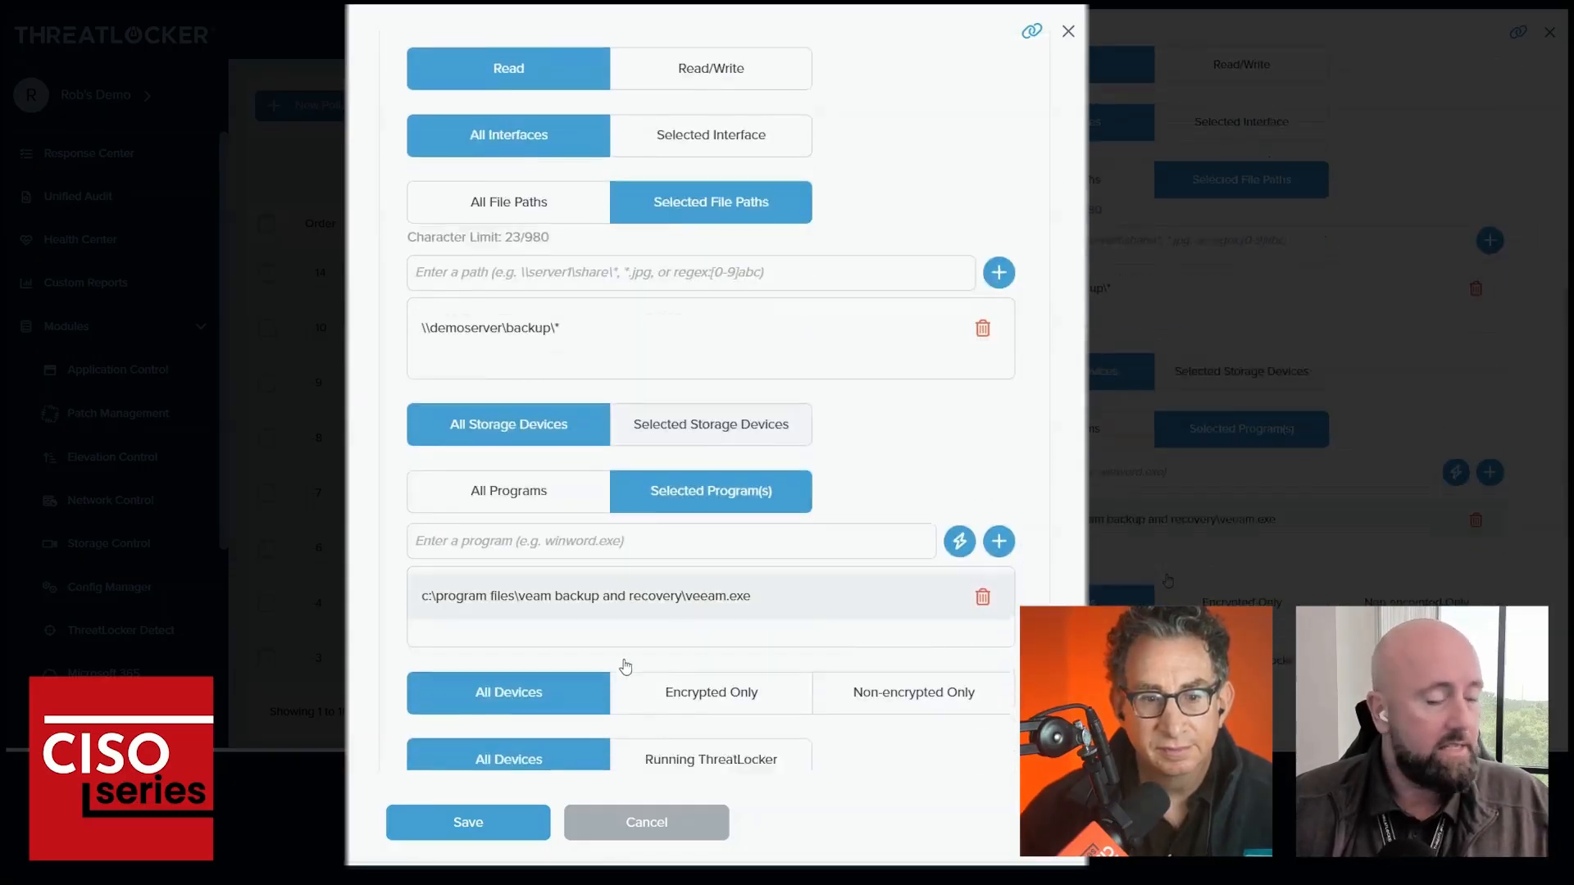